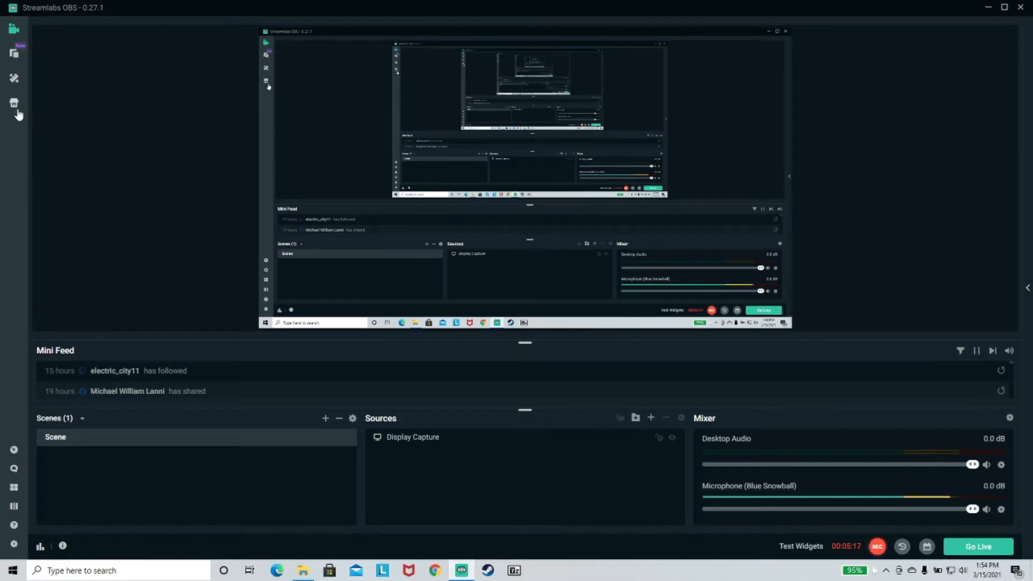
# Step: Open the theme library and browse the Just Added, Featured and Most Popular scene themes
pyautogui.click(14, 80)
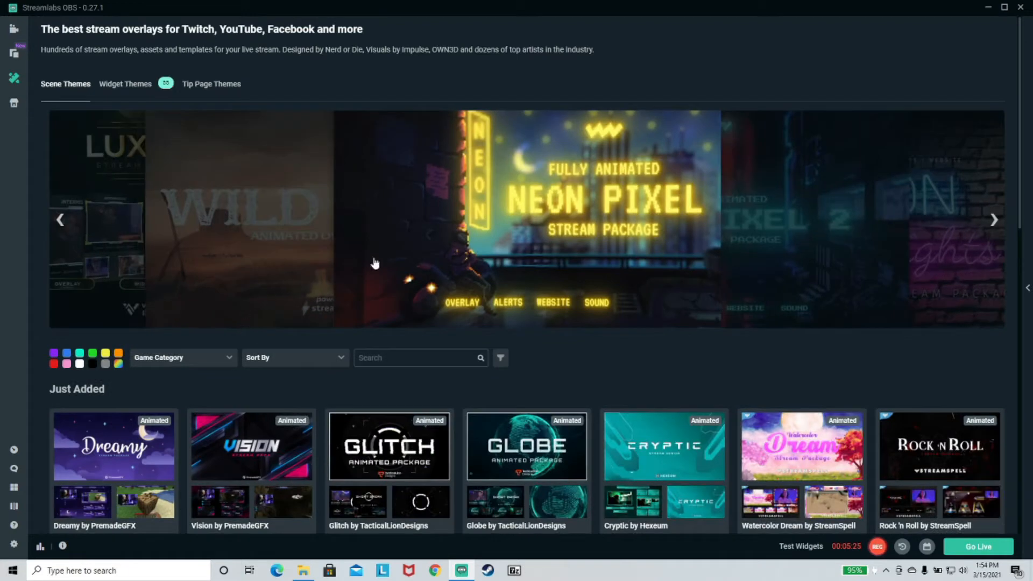
pyautogui.scroll(-6, 452, 227)
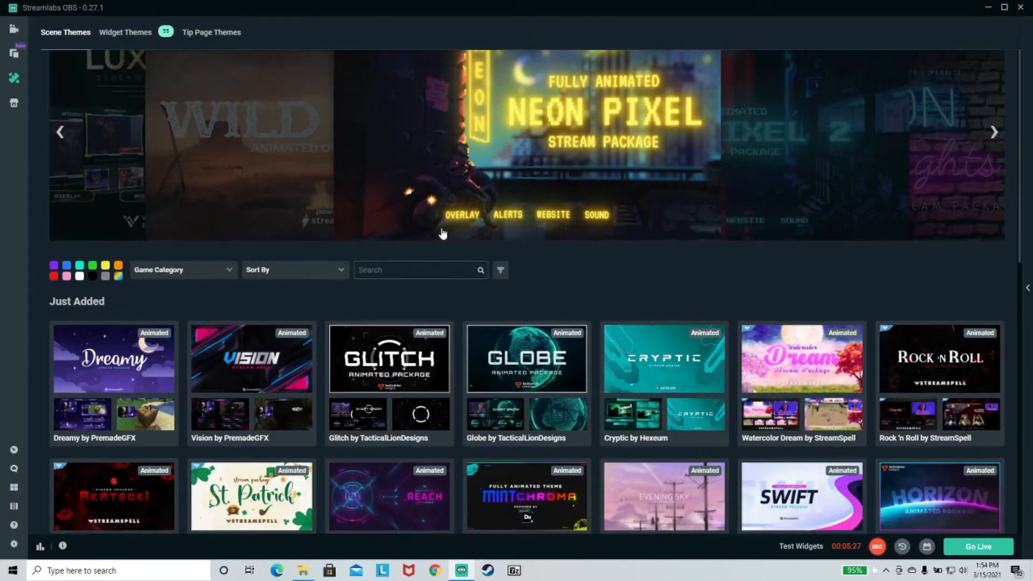
pyautogui.scroll(-1, 431, 229)
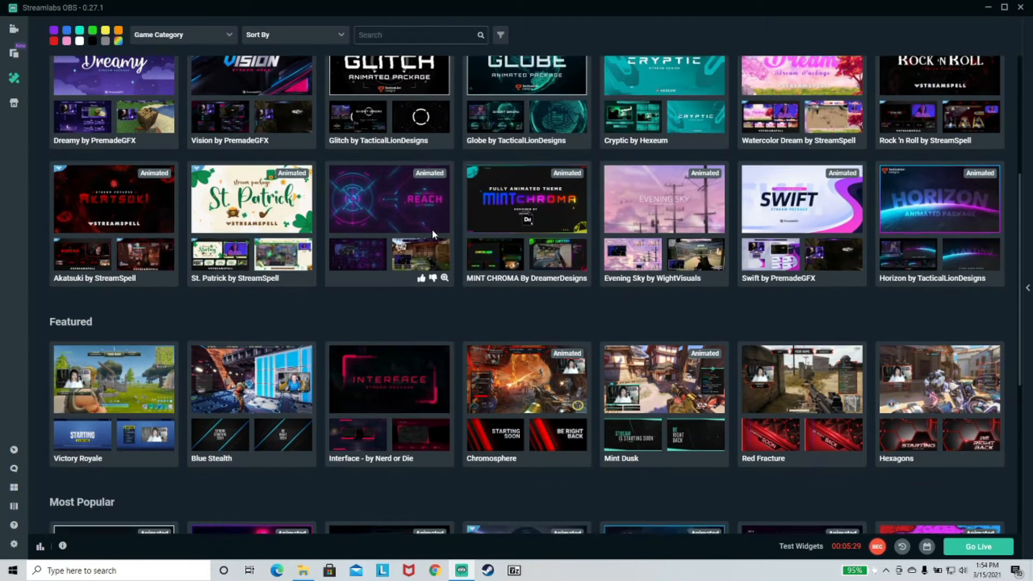
pyautogui.scroll(-3, 432, 233)
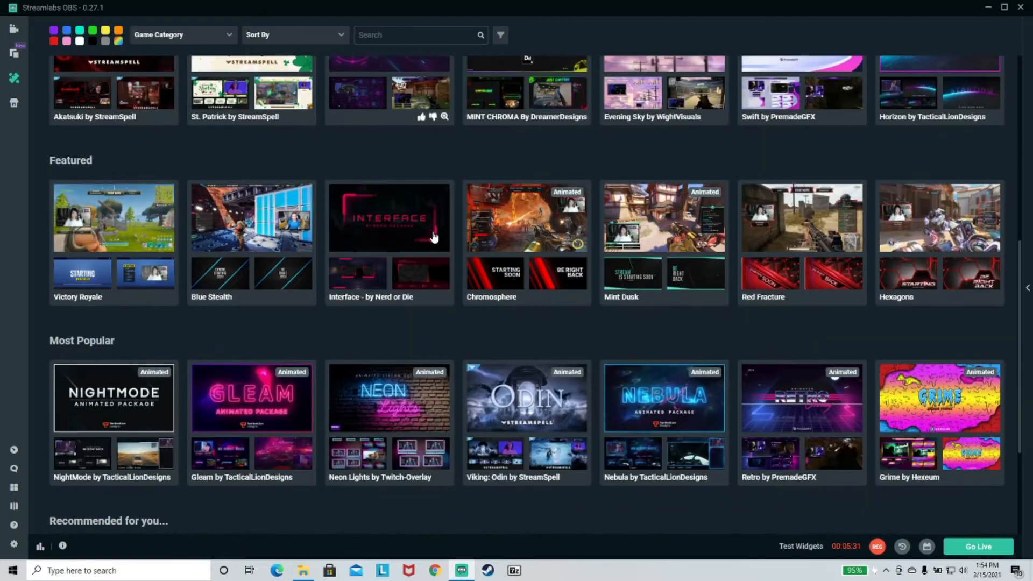
pyautogui.scroll(-3, 434, 237)
pyautogui.scroll(6, 438, 237)
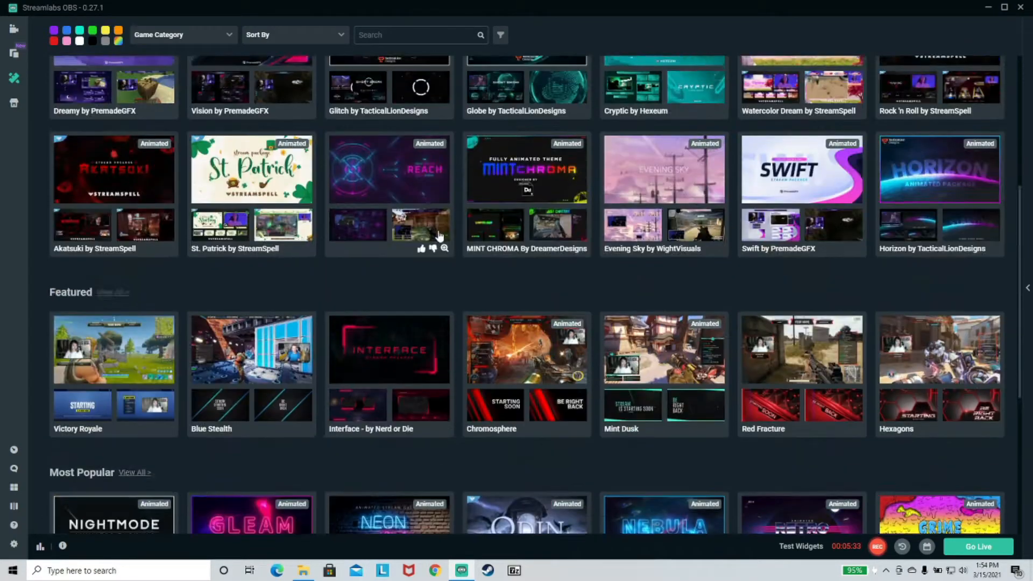
pyautogui.scroll(8, 438, 235)
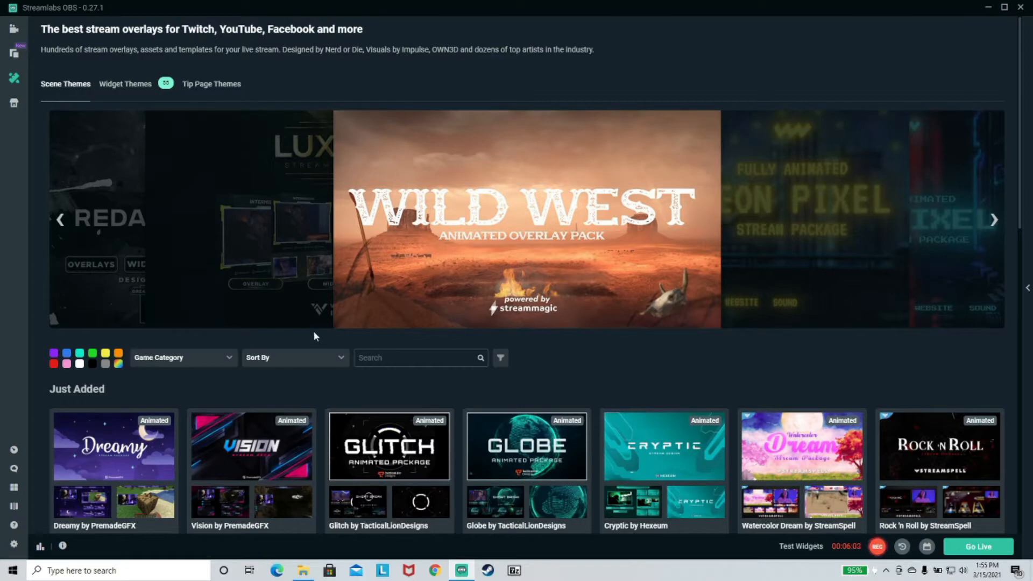
# Step: List all Just Added scene themes and look through the first page of overlays
pyautogui.scroll(-4, 314, 337)
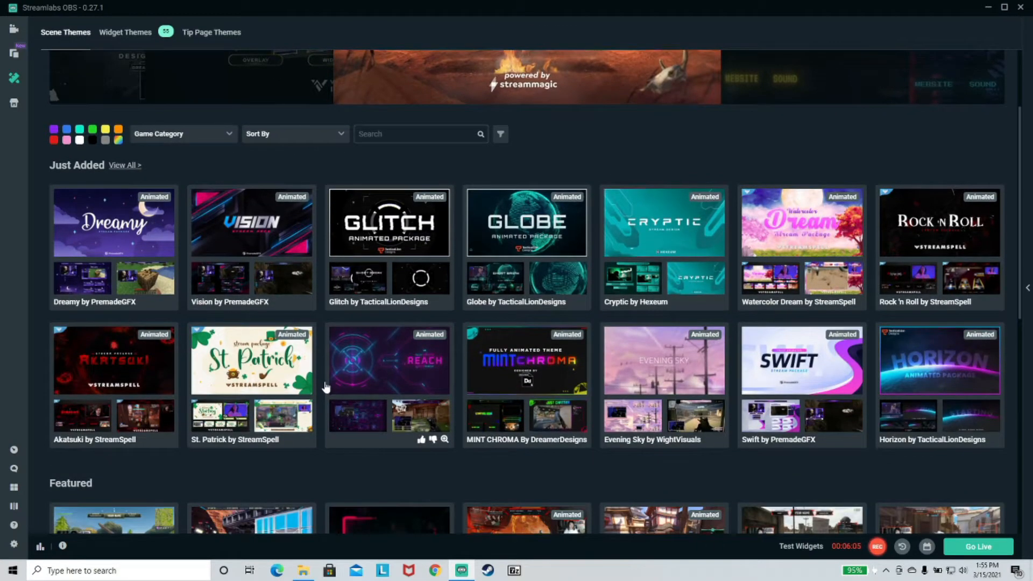
pyautogui.click(125, 165)
pyautogui.scroll(-1, 355, 344)
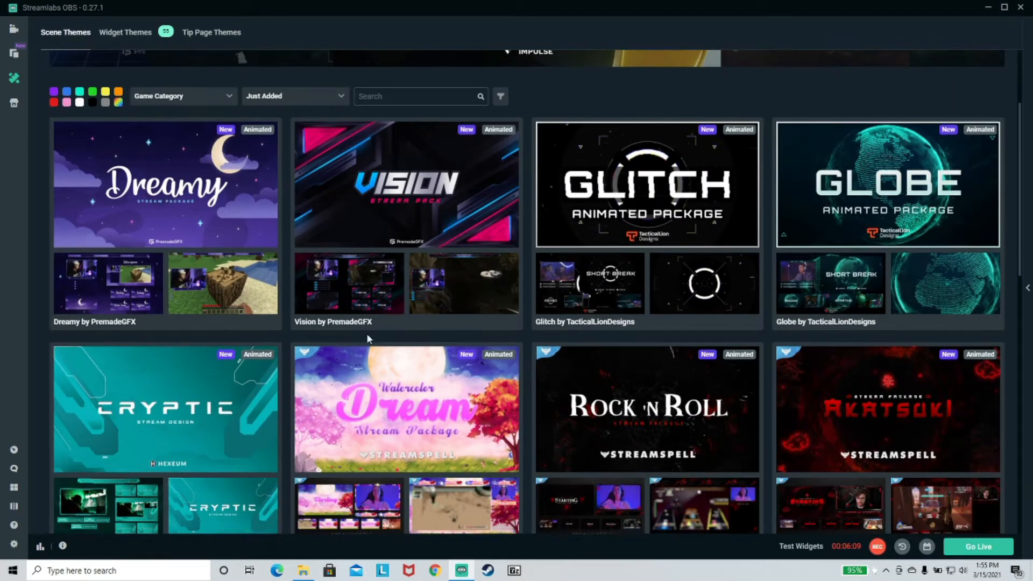
pyautogui.scroll(-6, 531, 251)
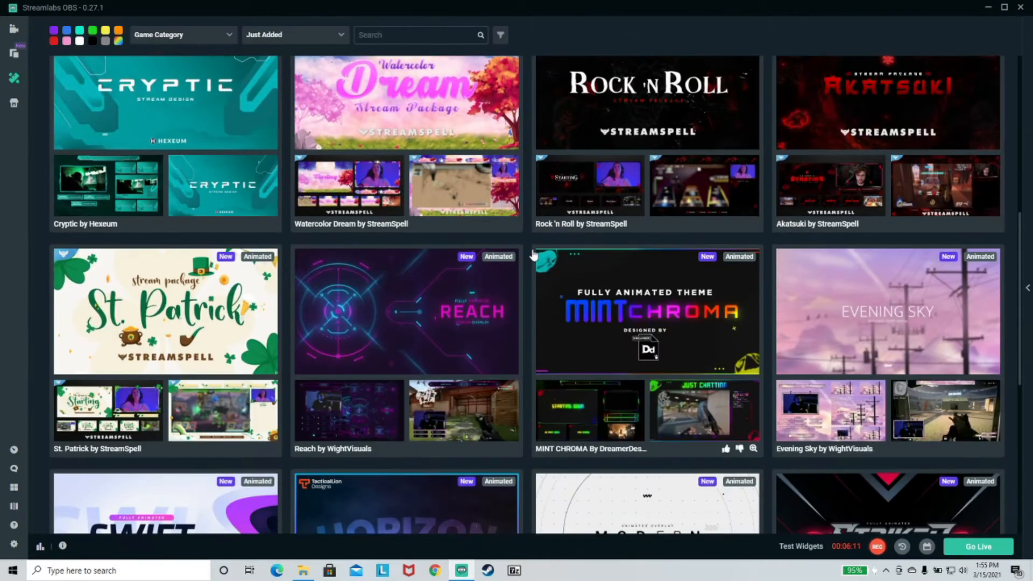
pyautogui.scroll(-5, 534, 254)
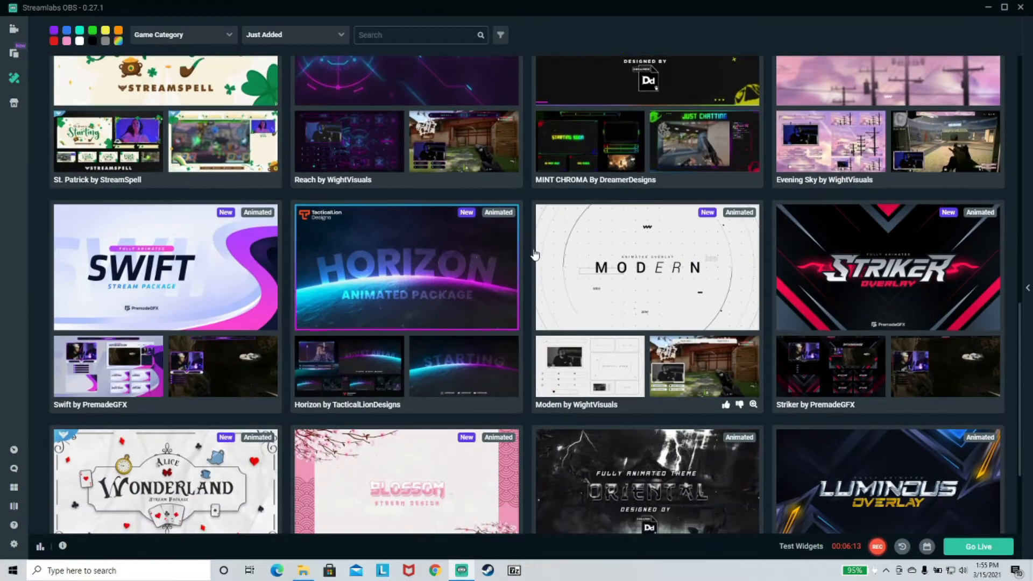
pyautogui.scroll(-3, 534, 254)
pyautogui.scroll(20, 533, 252)
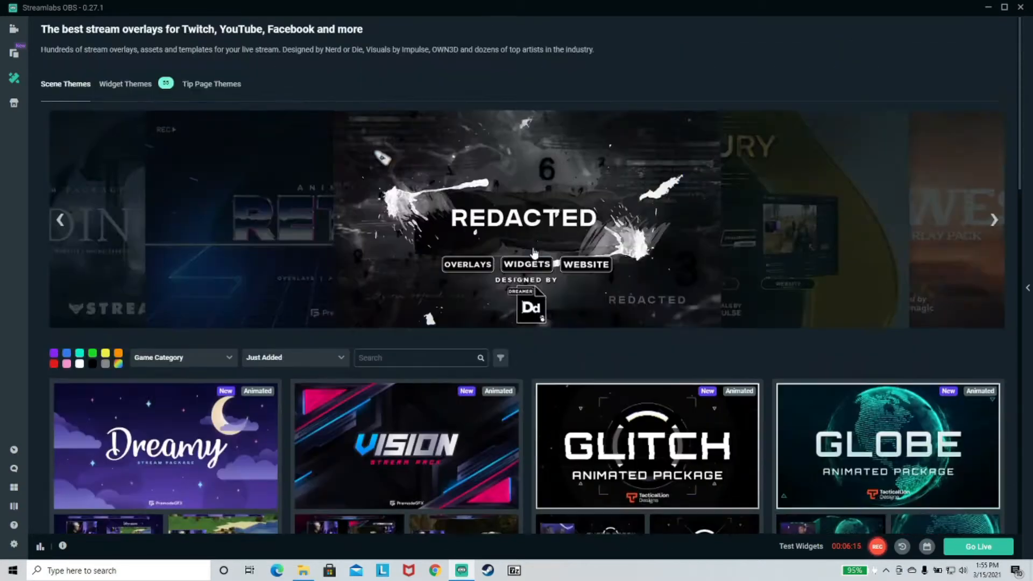
pyautogui.scroll(-20, 292, 265)
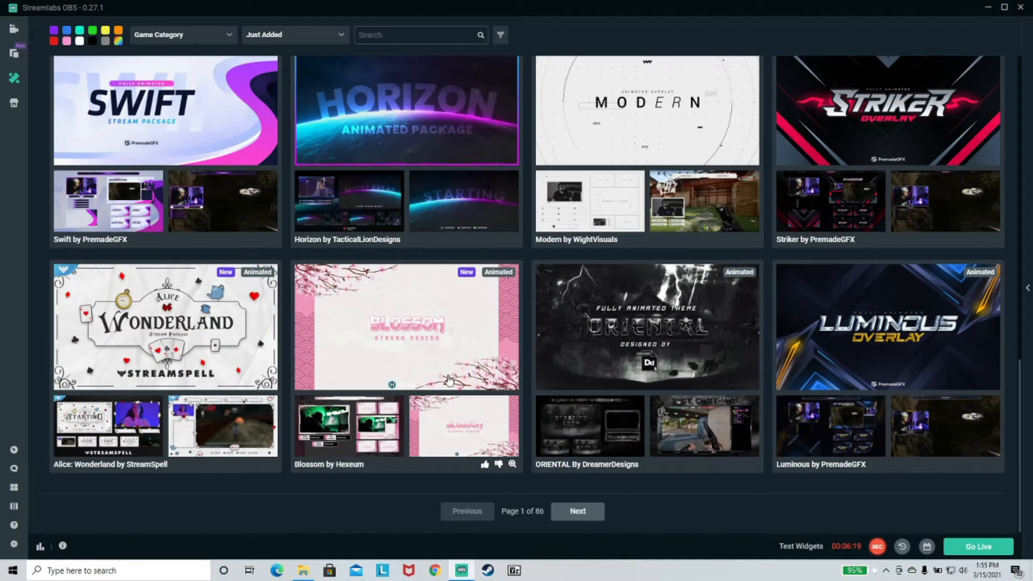
pyautogui.scroll(15, 395, 430)
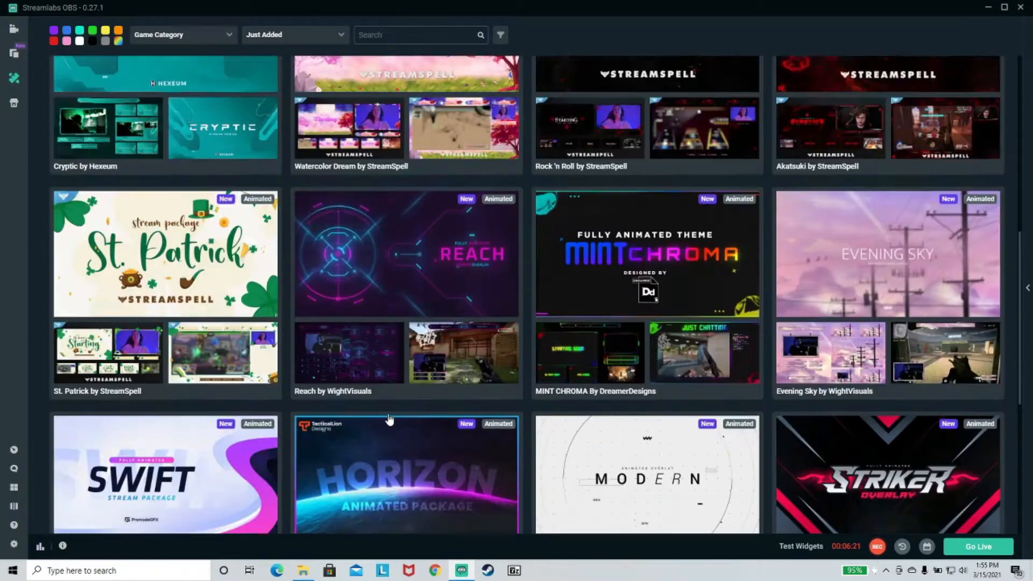
pyautogui.scroll(-5, 384, 423)
pyautogui.scroll(3, 380, 425)
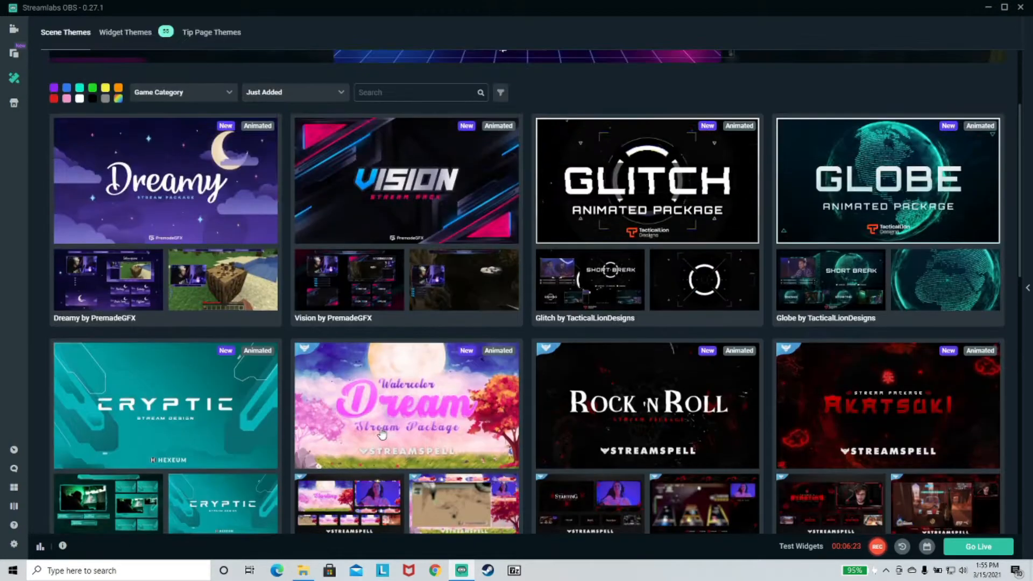
pyautogui.scroll(-15, 475, 437)
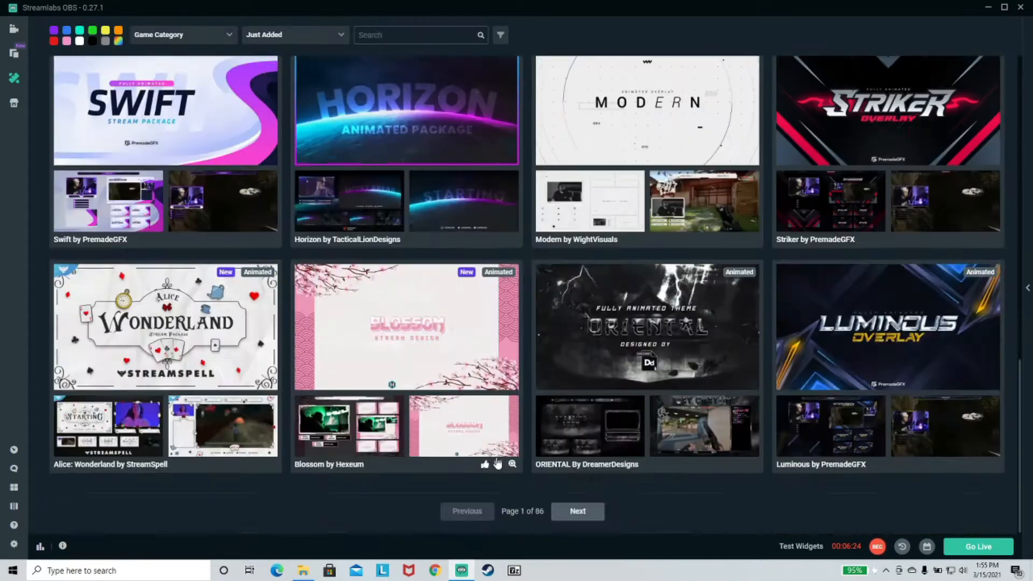
# Step: Look through page 2 of the Just Added themes and continue paging to page 5
pyautogui.click(577, 517)
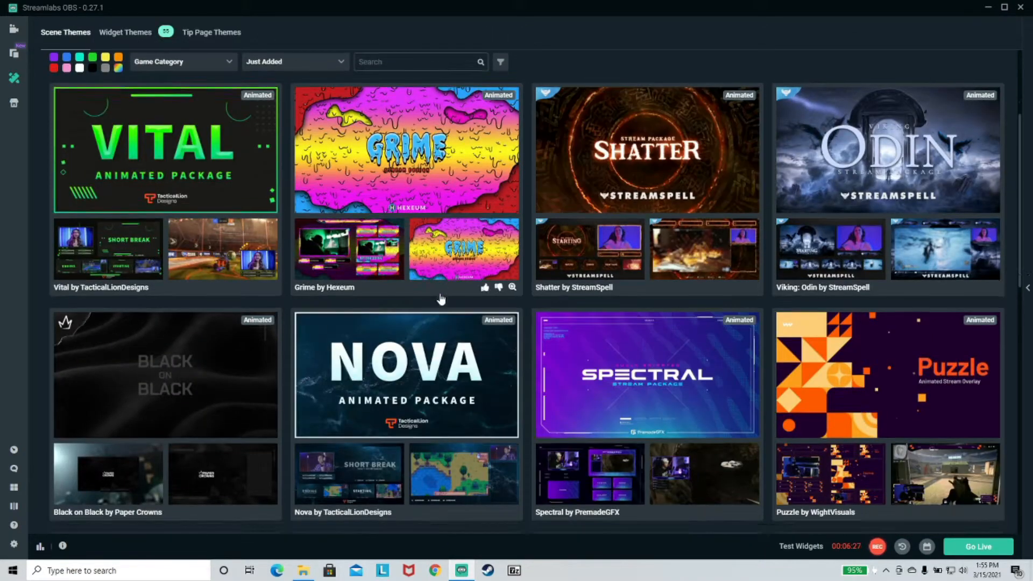
pyautogui.scroll(-9, 441, 299)
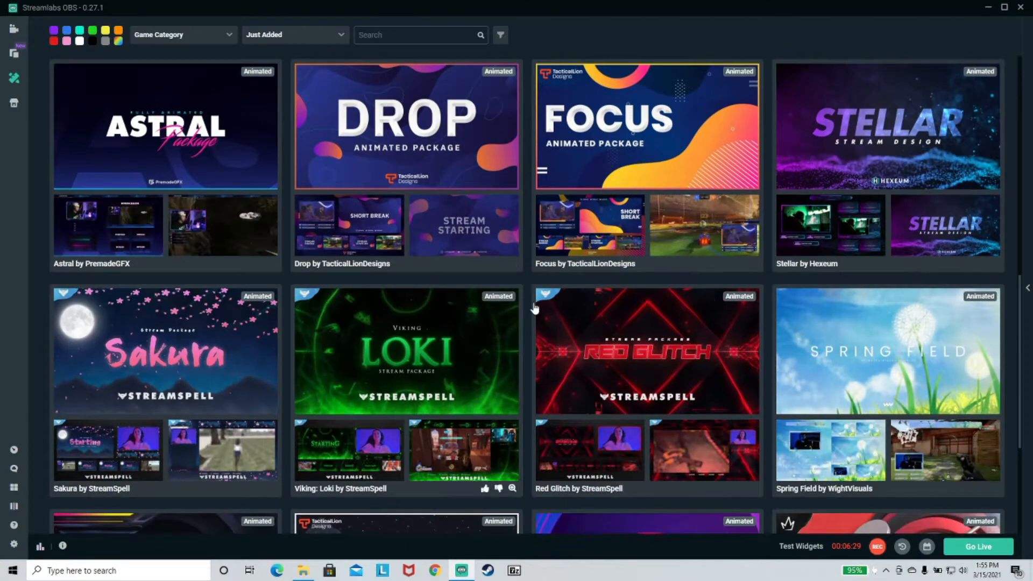
pyautogui.scroll(-5, 534, 308)
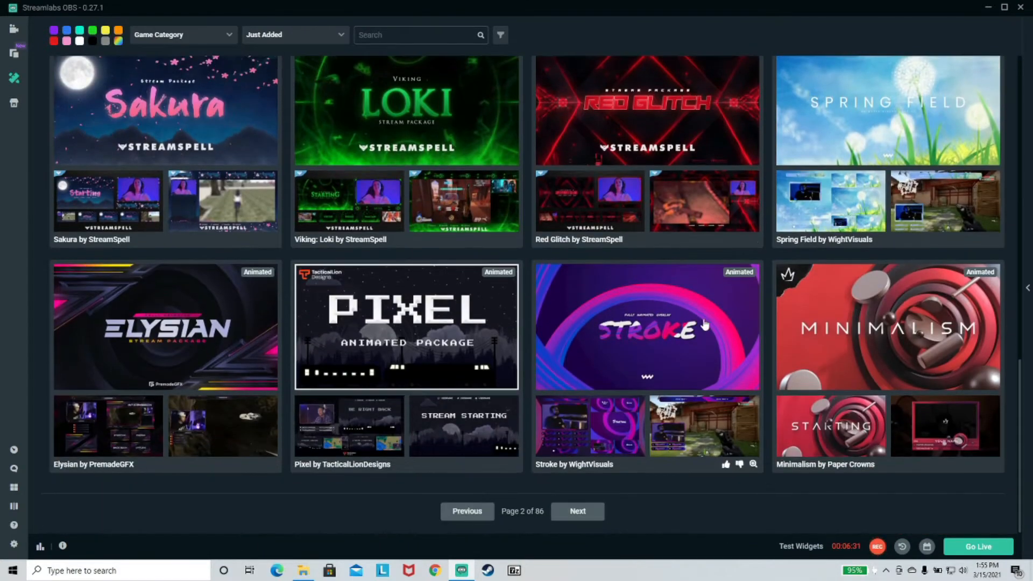
pyautogui.scroll(2, 704, 325)
pyautogui.scroll(-2, 513, 199)
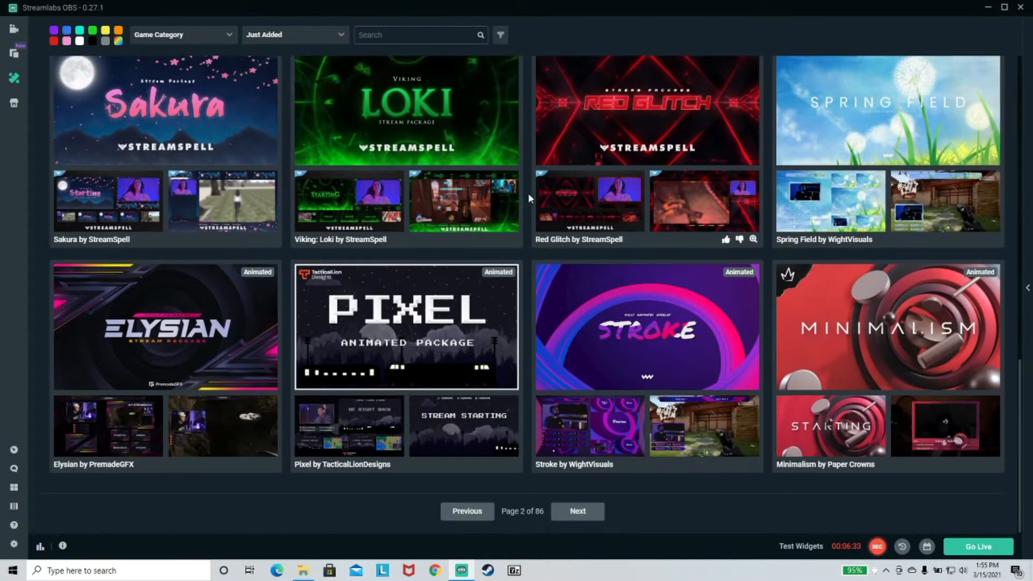
pyautogui.click(592, 517)
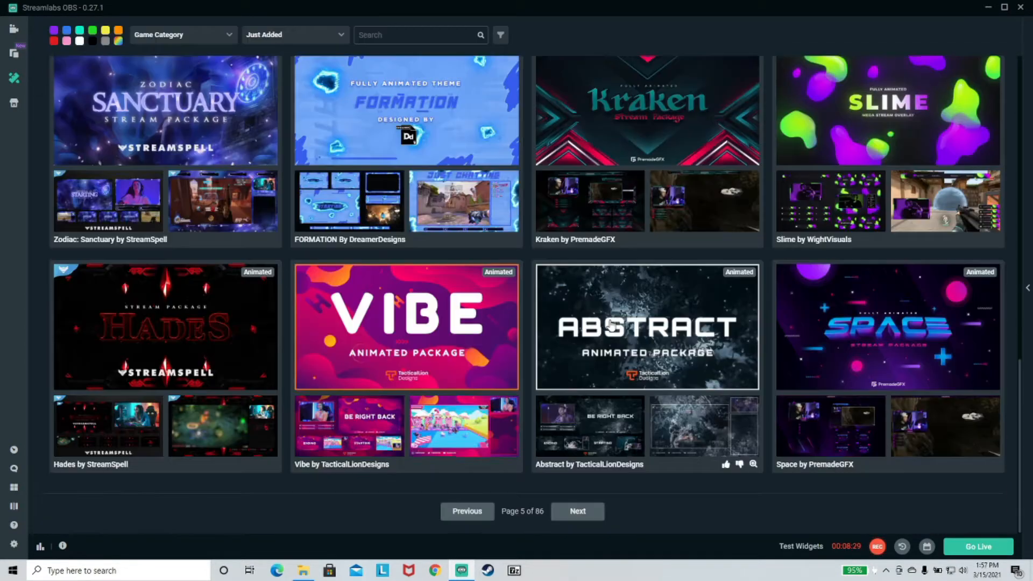
# Step: Open the Abstract by TacticalLionDesigns theme, review its scene previews and matching widget theme, and install the overlay
pyautogui.click(610, 319)
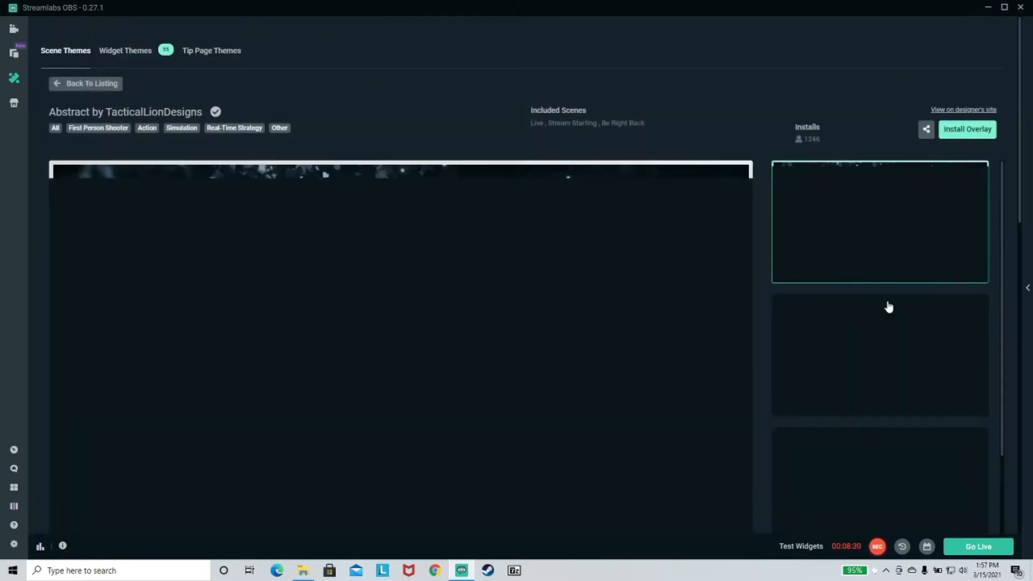
pyautogui.scroll(-3, 886, 316)
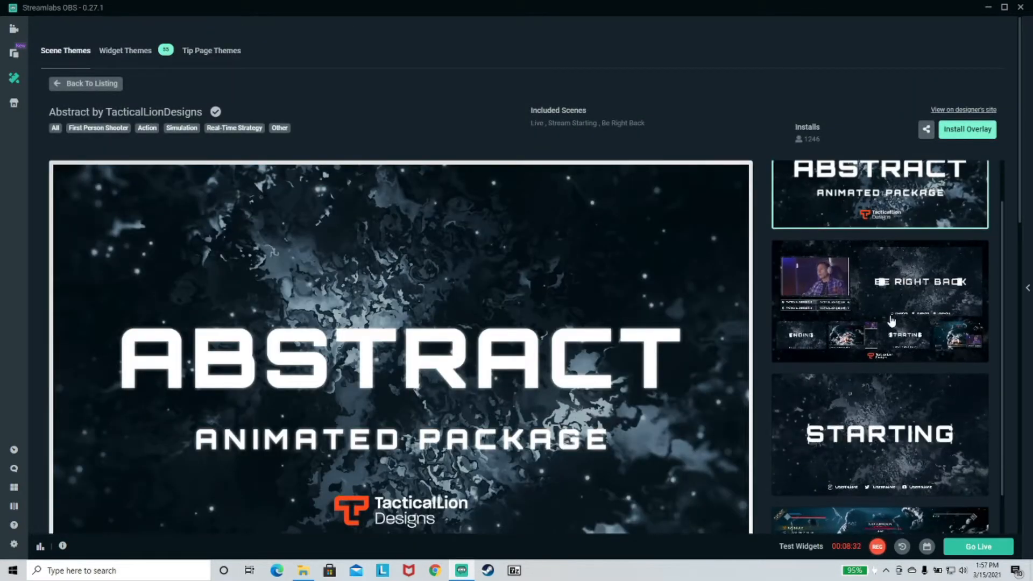
pyautogui.scroll(-2, 890, 327)
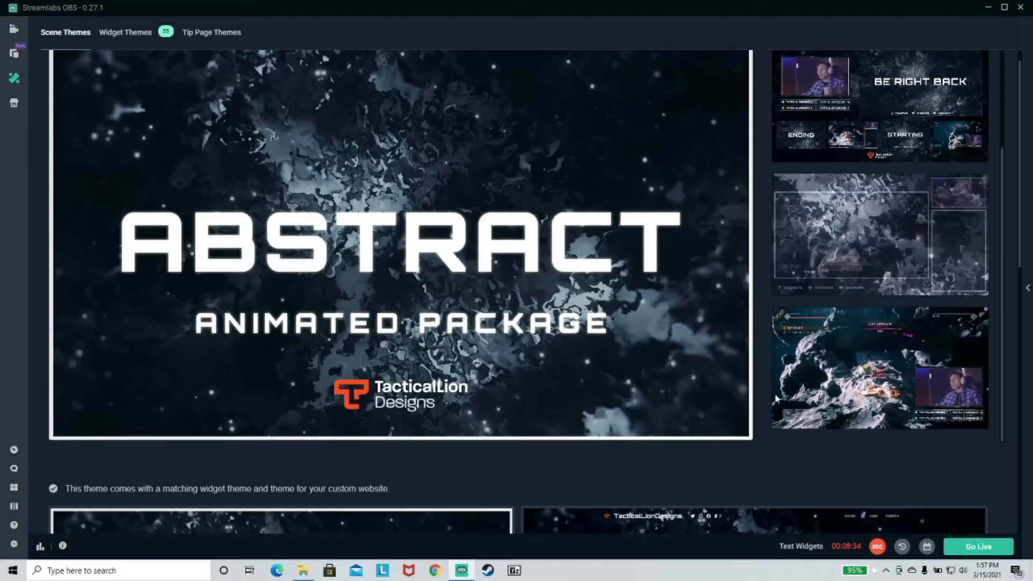
pyautogui.scroll(3, 818, 398)
pyautogui.scroll(2, 605, 213)
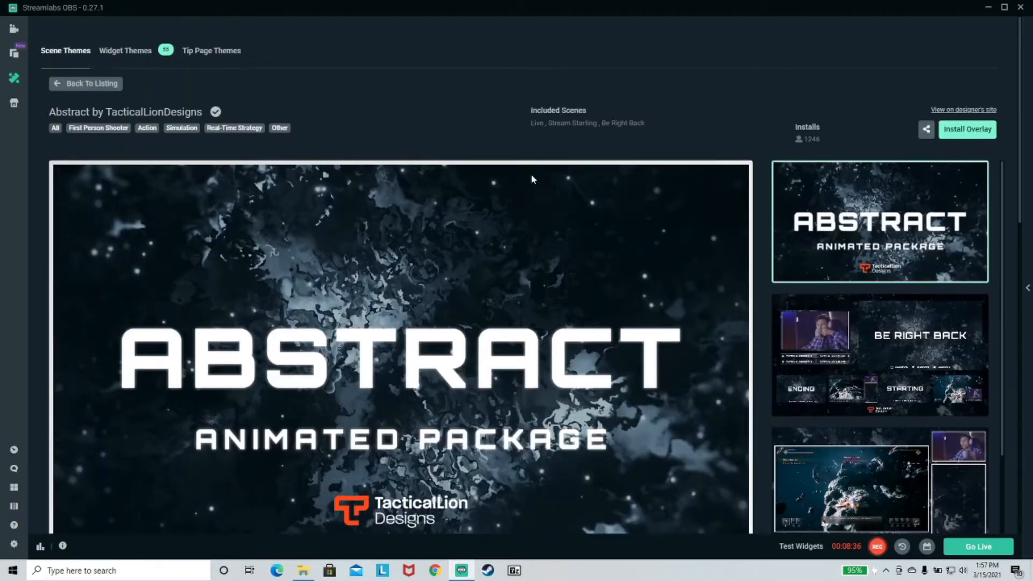
pyautogui.scroll(-2, 531, 174)
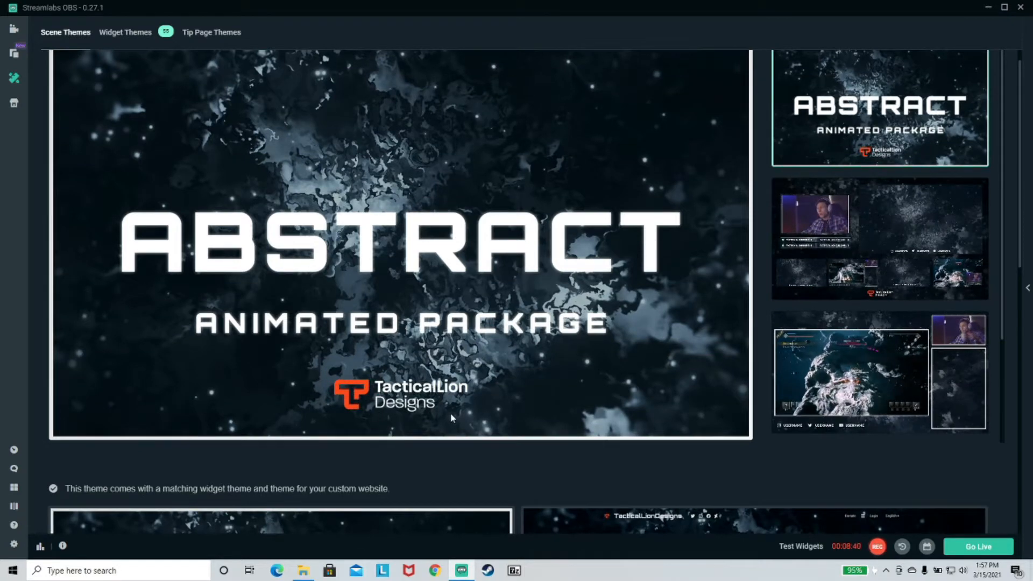
pyautogui.scroll(2, 437, 401)
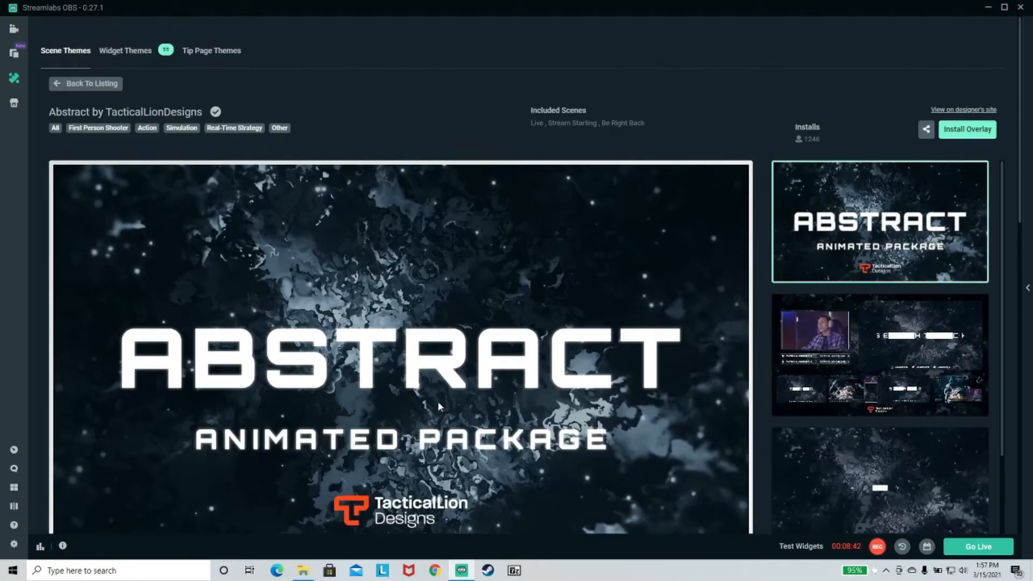
pyautogui.scroll(-10, 397, 371)
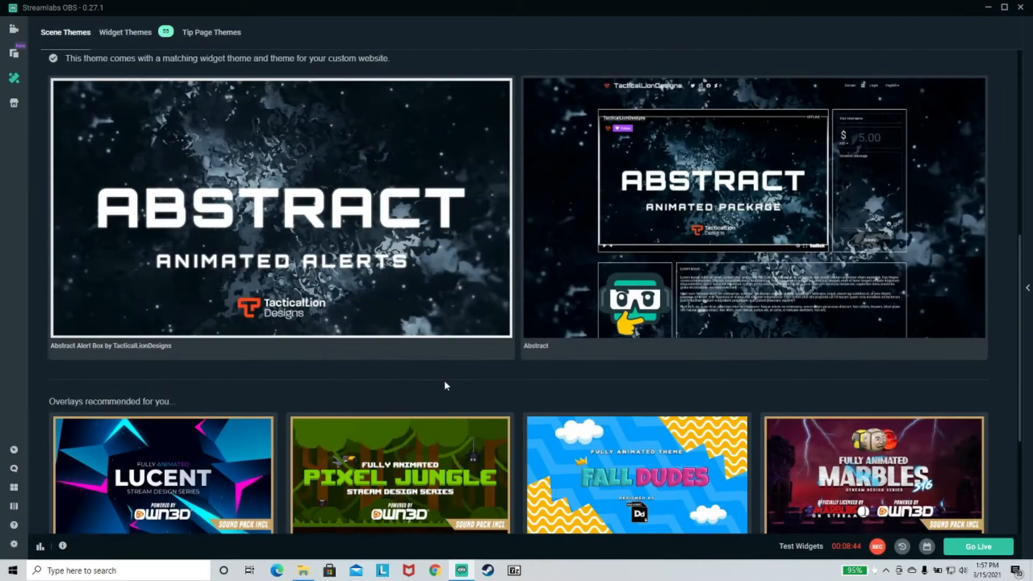
pyautogui.scroll(-4, 506, 363)
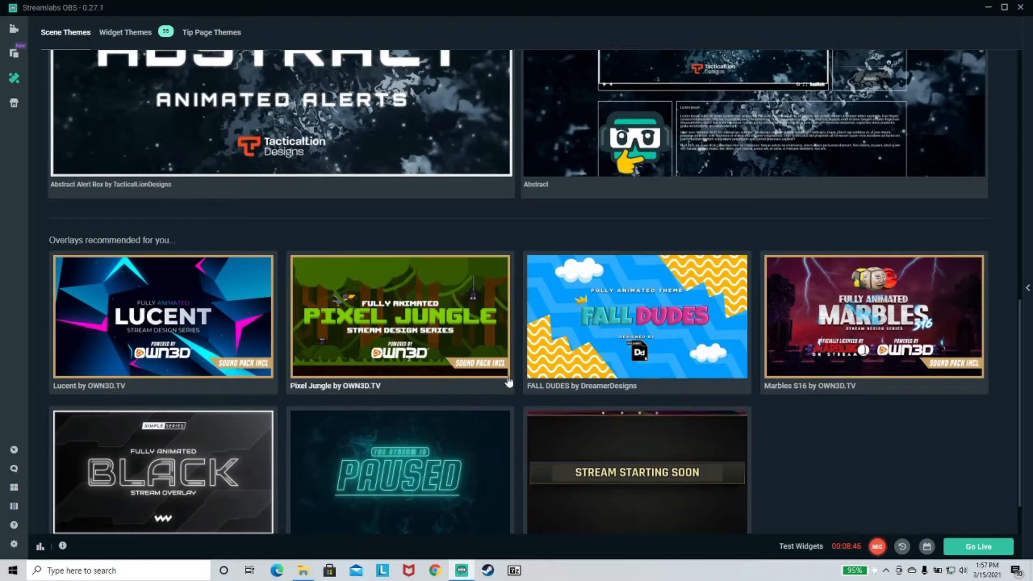
pyautogui.scroll(6, 515, 404)
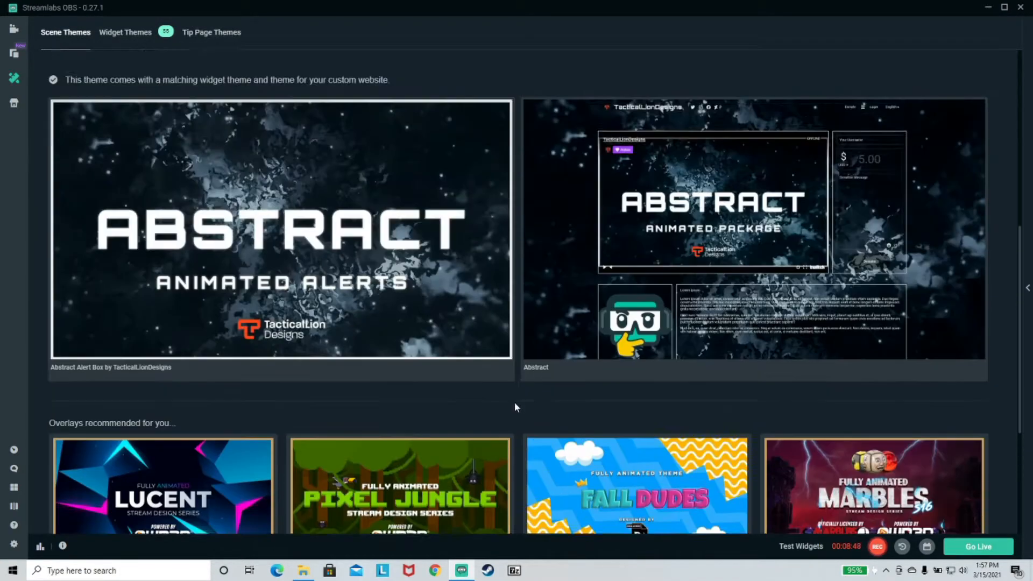
pyautogui.scroll(7, 516, 404)
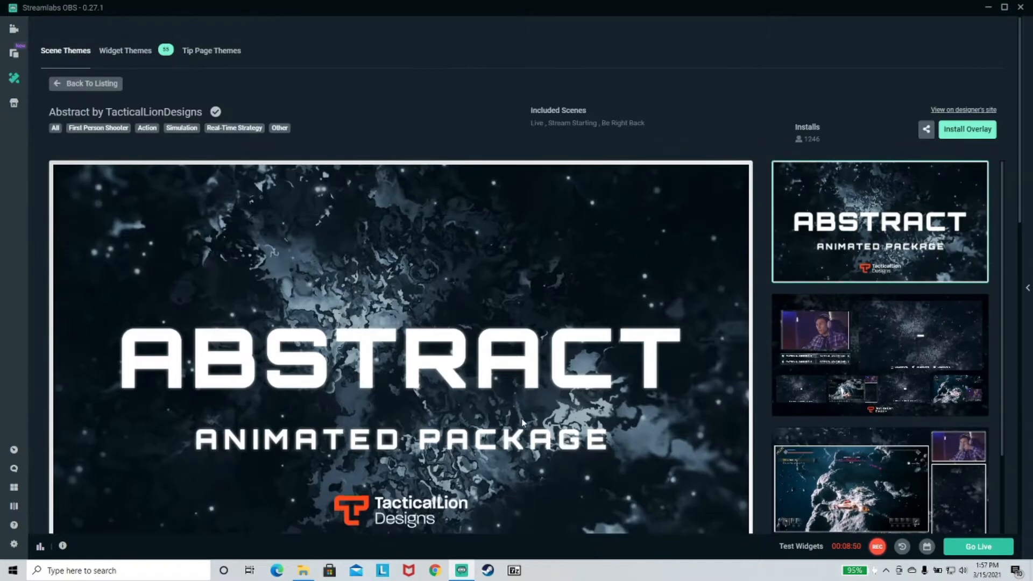
pyautogui.click(966, 129)
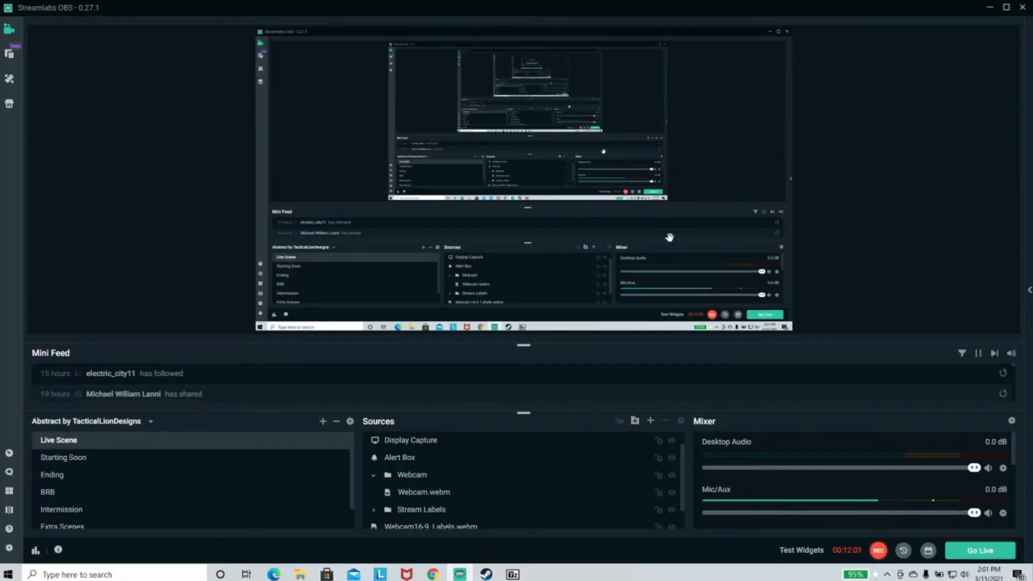
# Step: Move the Display Capture aside in the Live Scene preview to inspect the overlay beneath, and return it to its place
pyautogui.moveTo(704, 209); pyautogui.dragTo(515, 217)
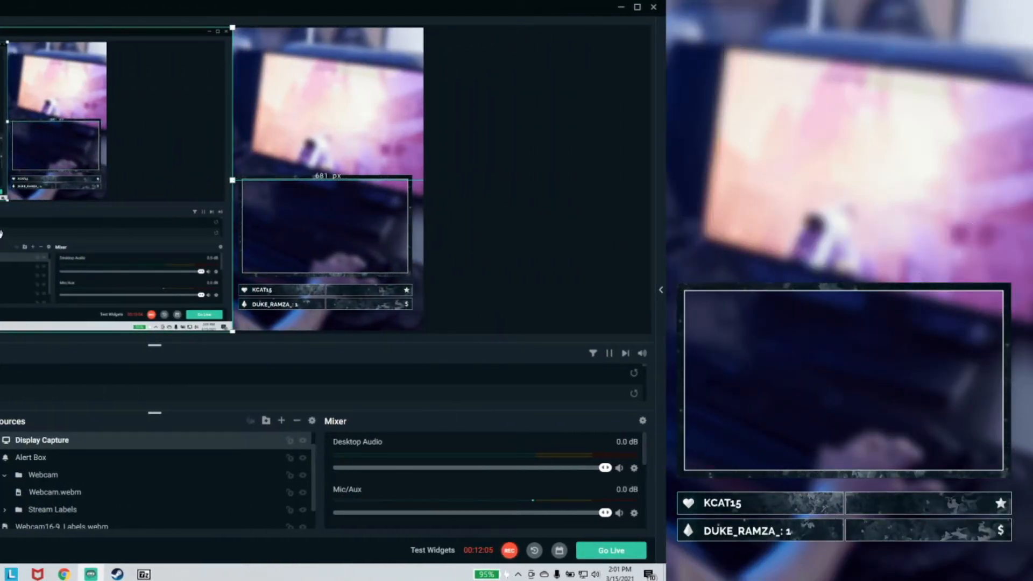
pyautogui.moveTo(5, 235); pyautogui.dragTo(562, 236)
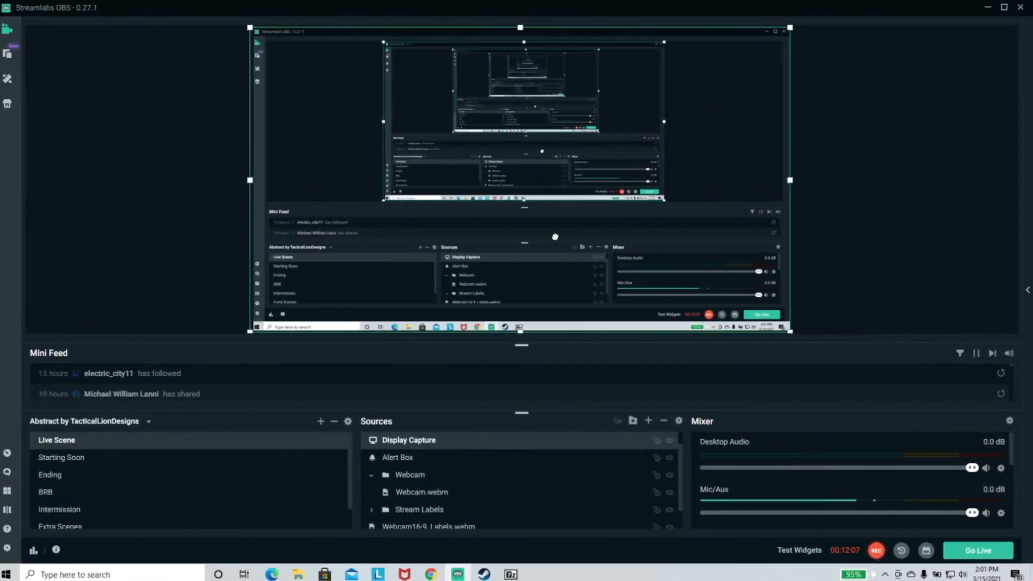
# Step: Start adding a Video Capture Device to the Live Scene as a new source instead of reusing the existing one
pyautogui.click(649, 423)
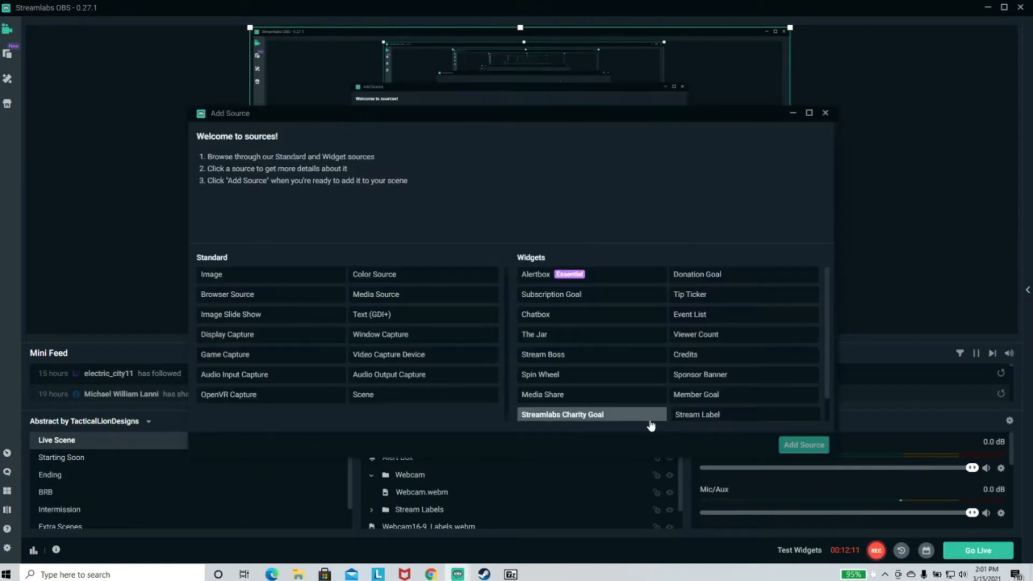
pyautogui.click(382, 355)
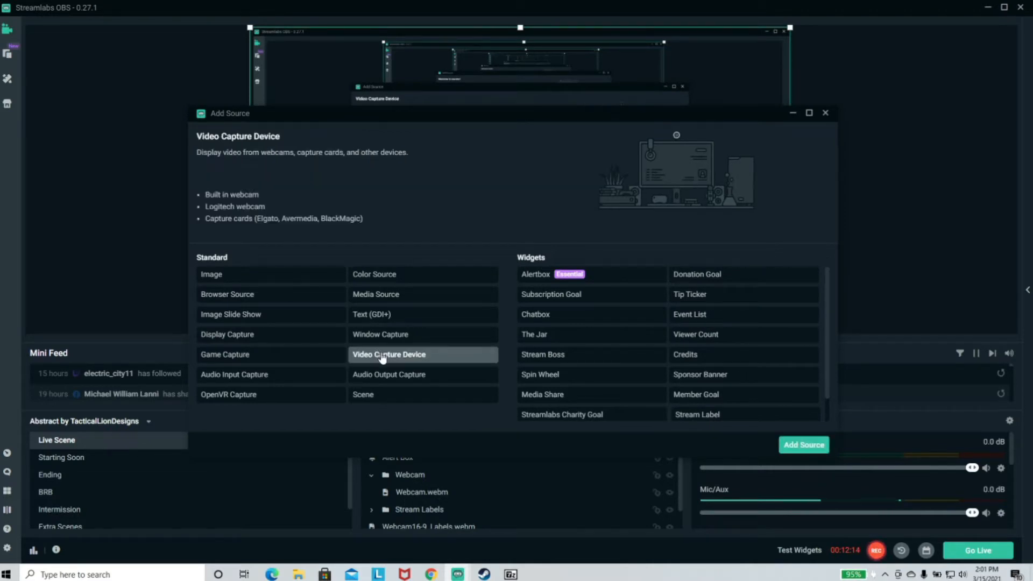
pyautogui.click(810, 445)
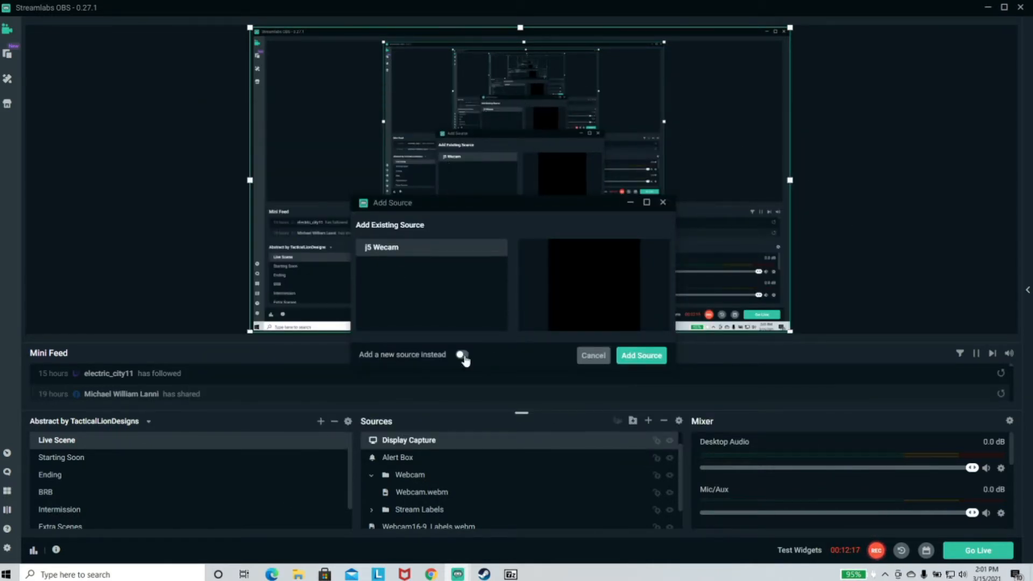
pyautogui.click(461, 354)
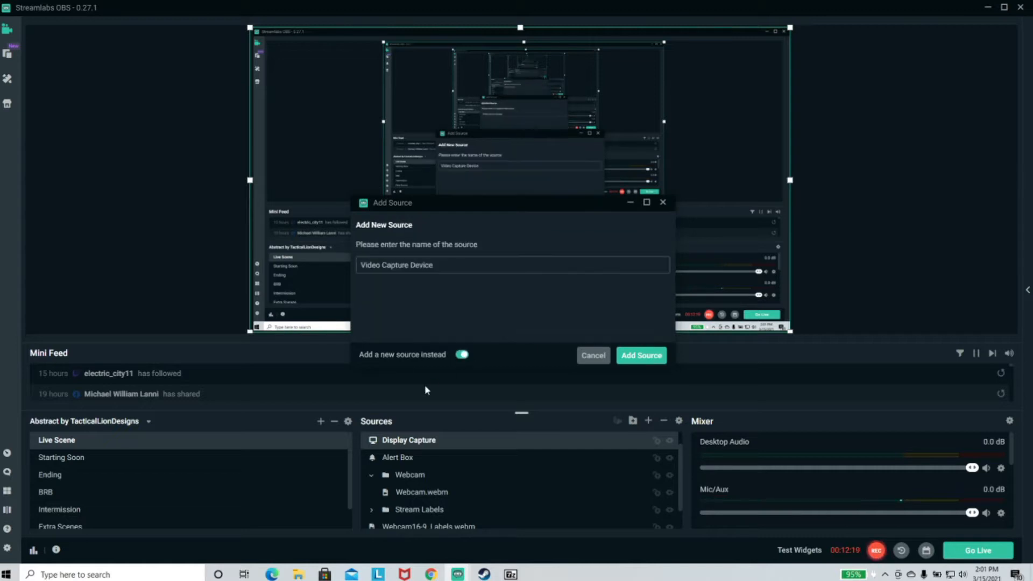
# Step: Name the new video capture source "j5 webcam" and add it to the scene
pyautogui.moveTo(445, 256); pyautogui.dragTo(238, 256)
pyautogui.press('BackSpace')
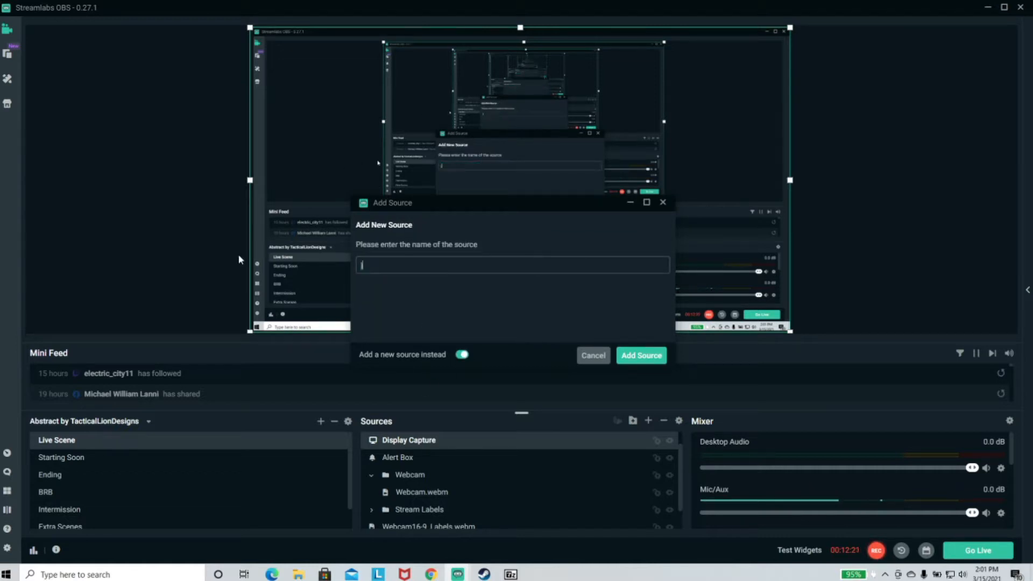
pyautogui.press('capslock')
pyautogui.write('J5 C')
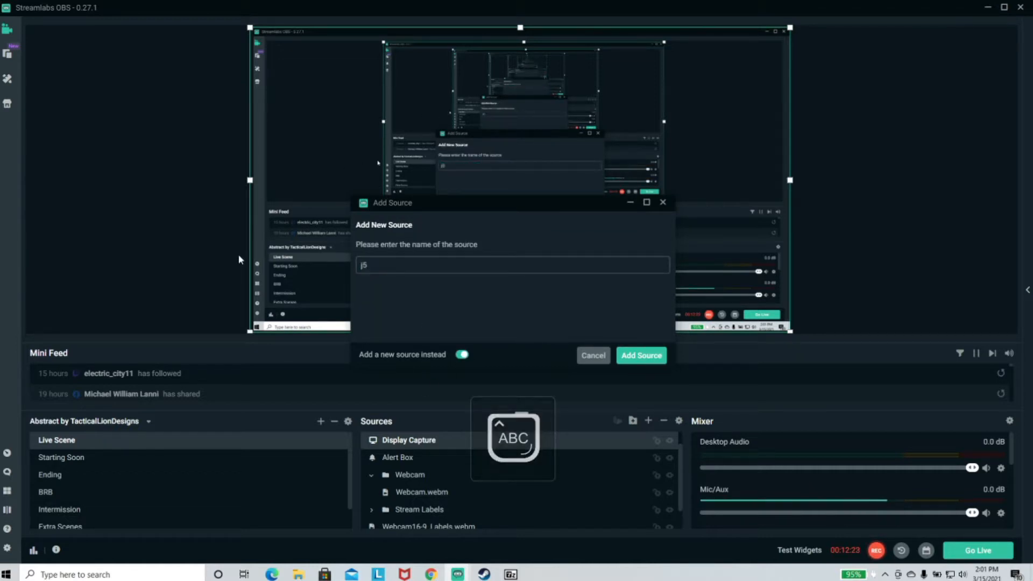
pyautogui.press('capslock')
pyautogui.press('BackSpace')
pyautogui.write('w')
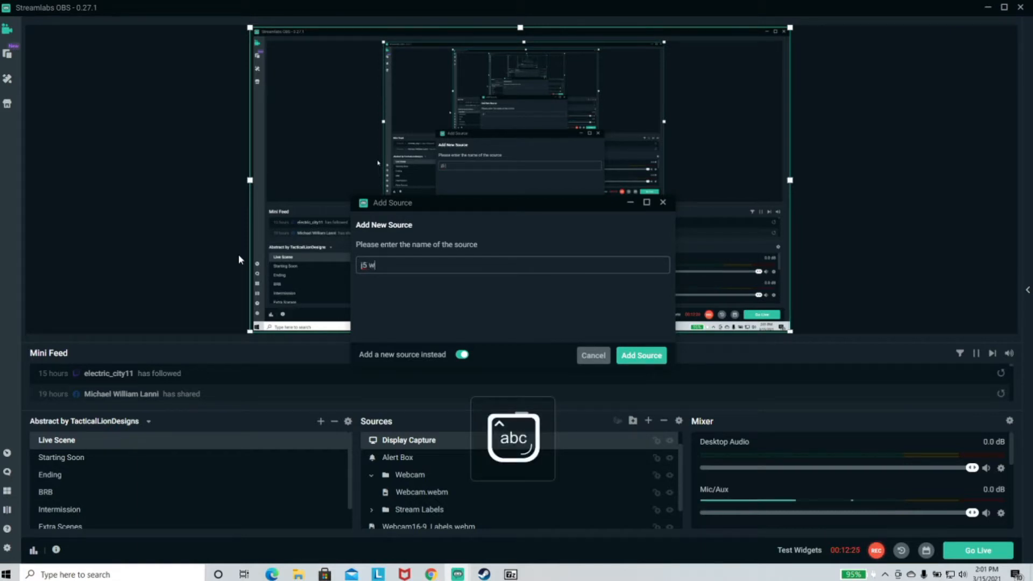
pyautogui.write('ebcam')
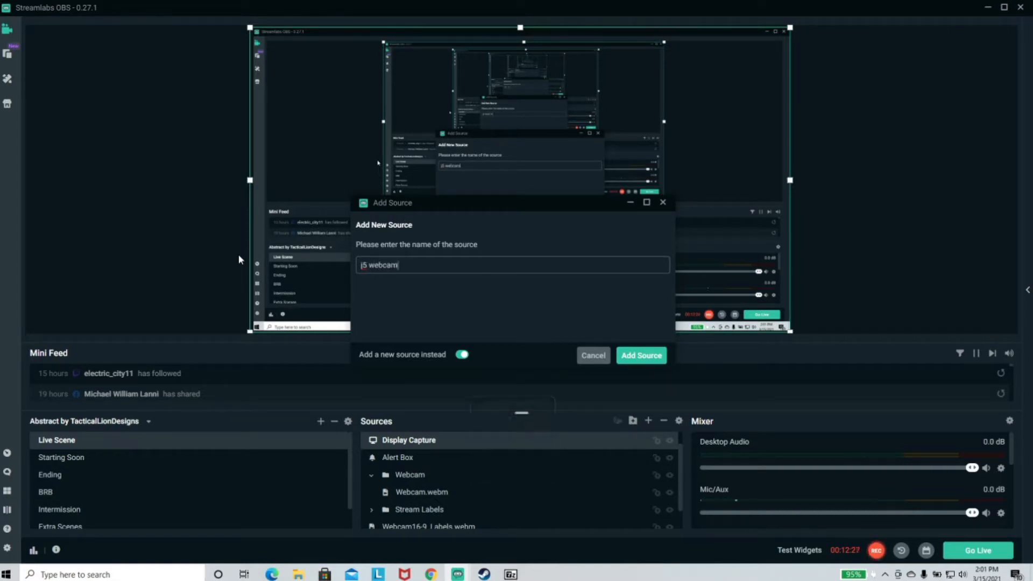
pyautogui.click(650, 356)
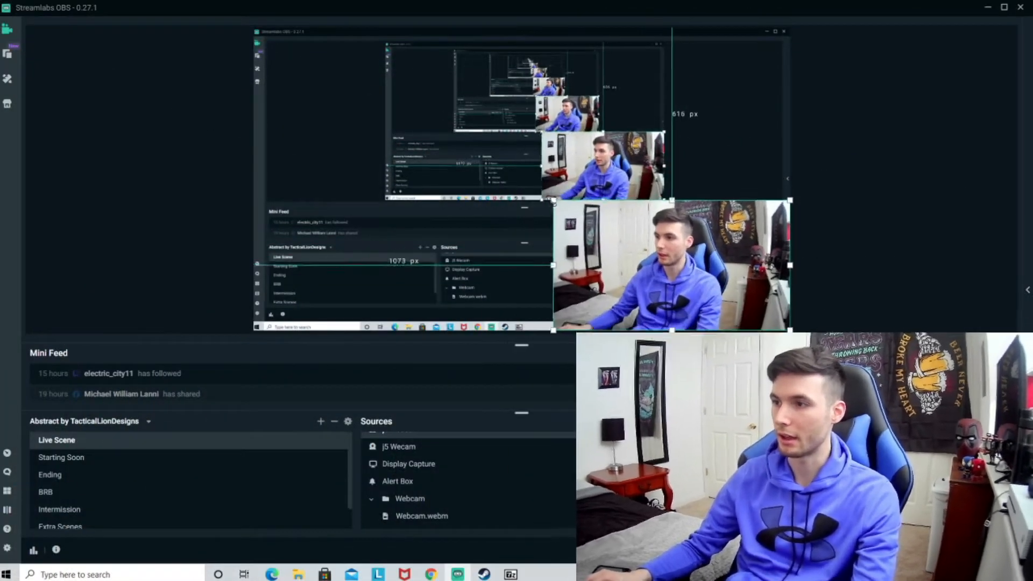
# Step: Resize the webcam picture from its inner corner in the lower-right part of the scene, and look through the source list
pyautogui.moveTo(554, 202); pyautogui.dragTo(552, 203)
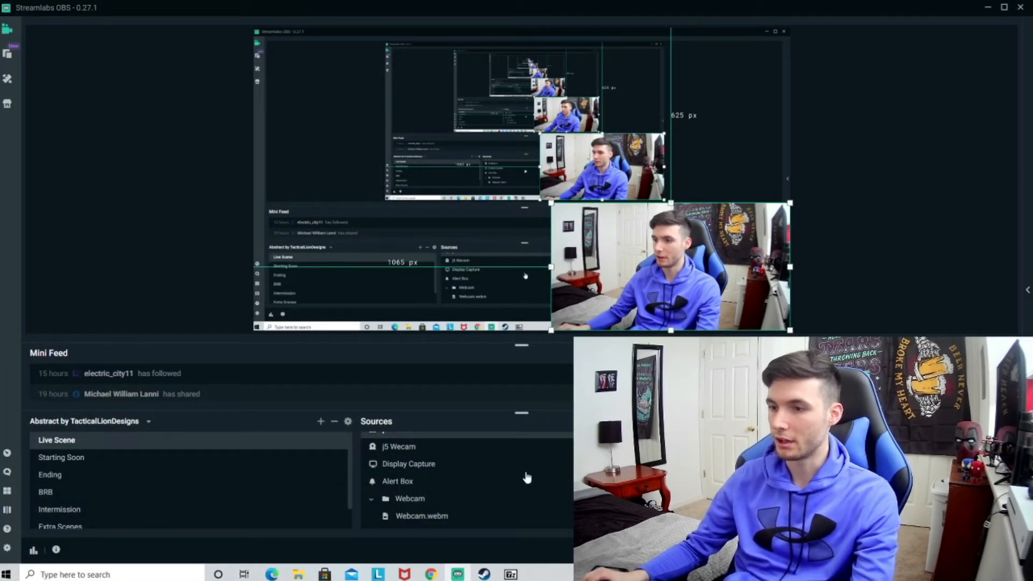
pyautogui.scroll(-2, 498, 479)
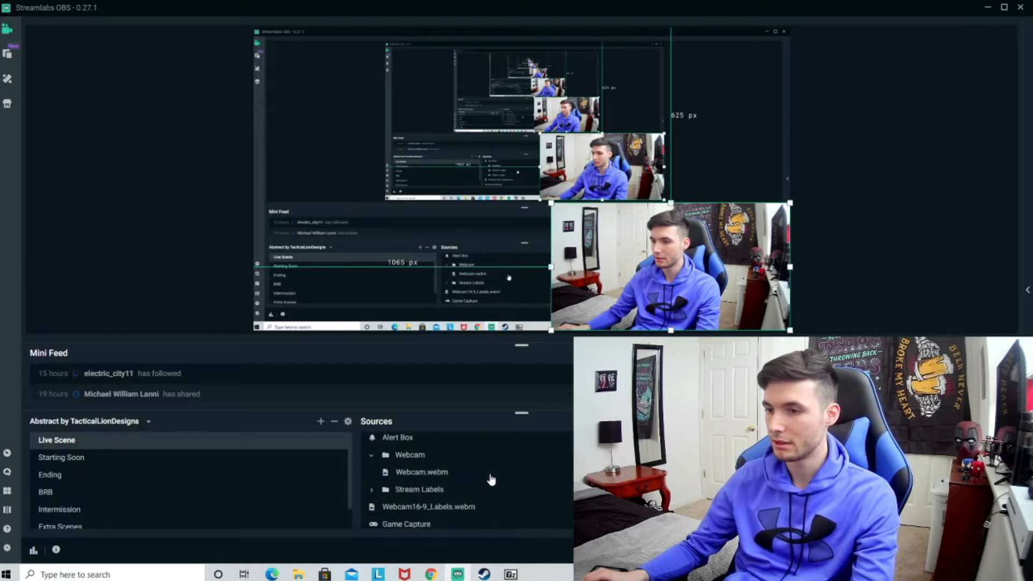
pyautogui.scroll(3, 487, 476)
pyautogui.click(509, 476)
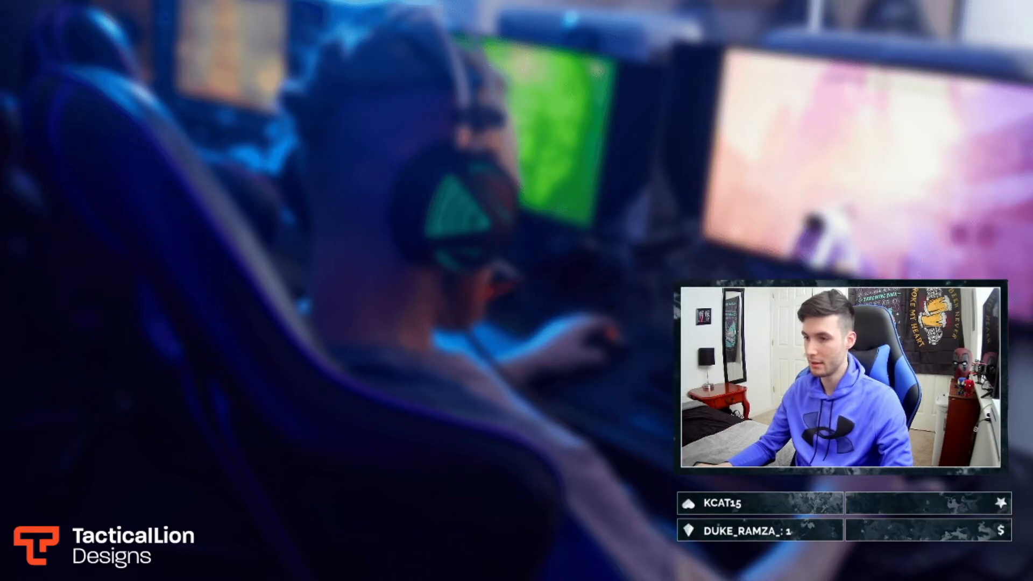
# Step: Make the Display Capture visible again and move the Webcam folder above it in the source order
pyautogui.click(671, 440)
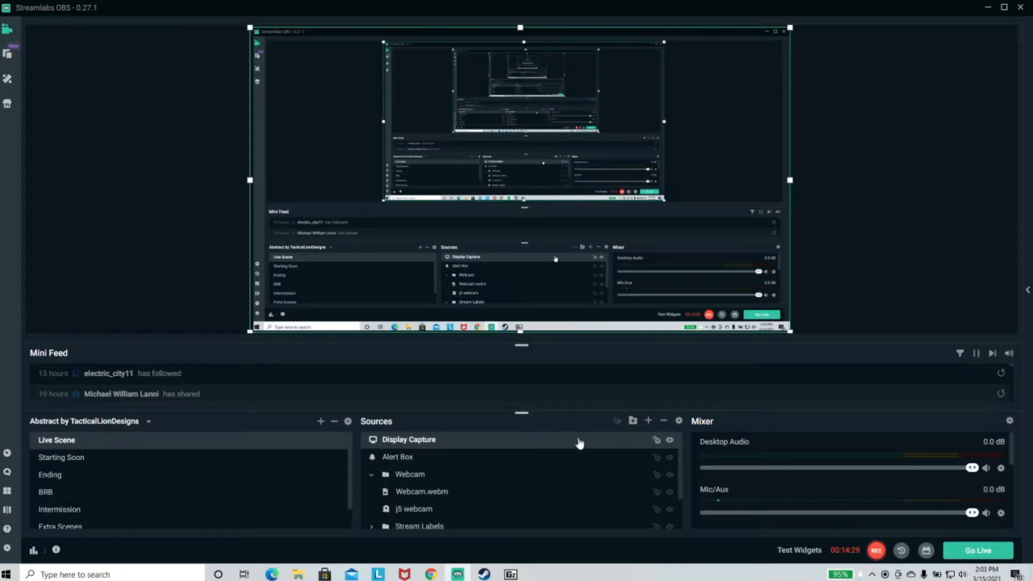
pyautogui.scroll(-2, 505, 477)
pyautogui.scroll(2, 504, 477)
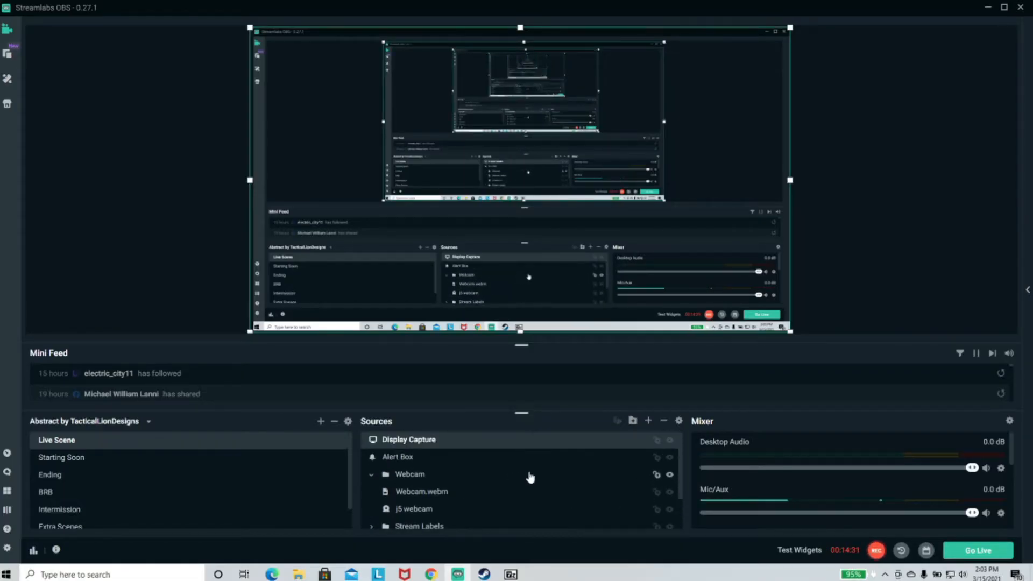
pyautogui.moveTo(409, 481); pyautogui.dragTo(421, 441)
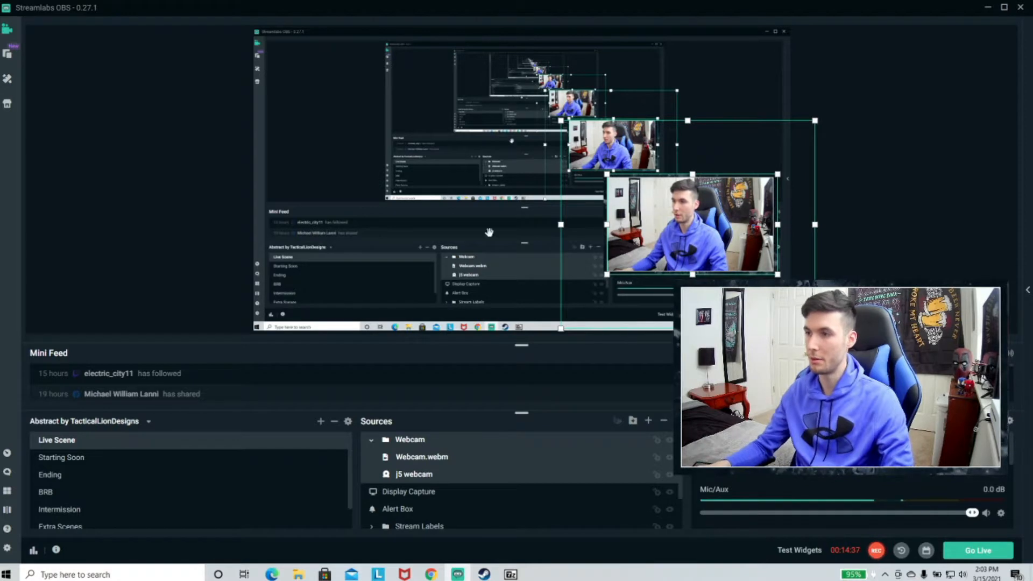
# Step: Move the Stream Labels folder into the Webcam folder below j5 webcam, and check its contents
pyautogui.scroll(-2, 463, 452)
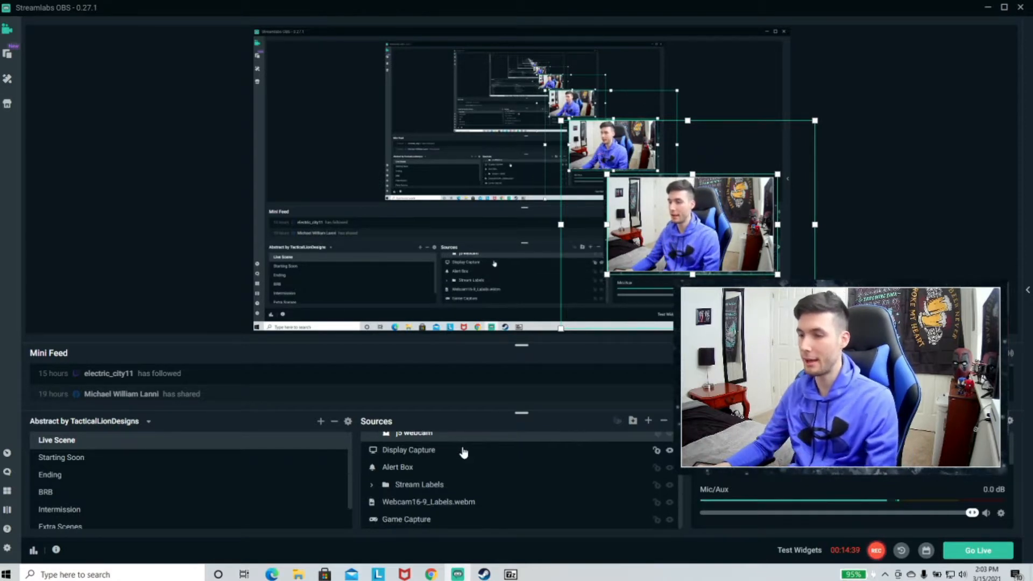
pyautogui.click(455, 486)
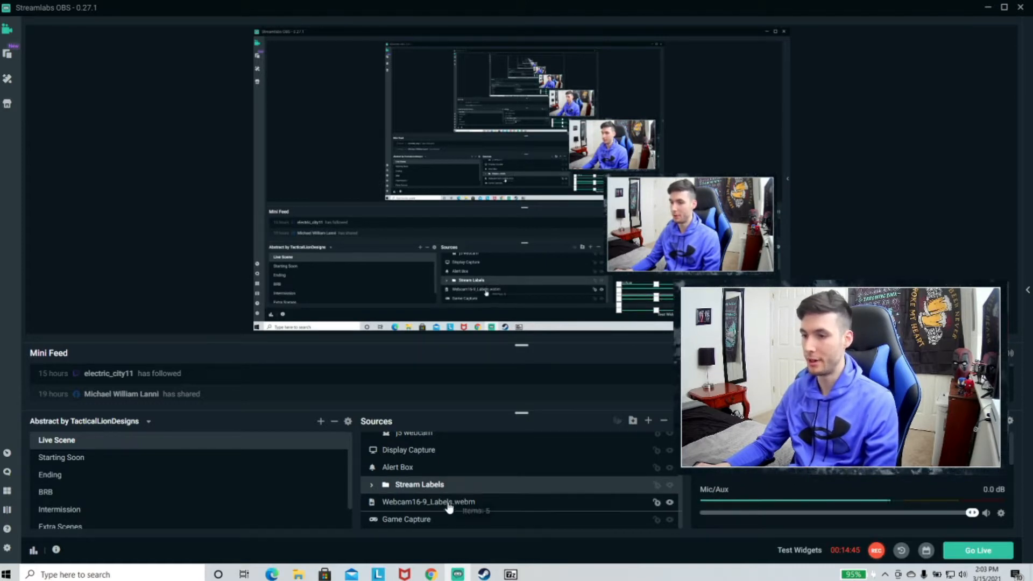
pyautogui.scroll(1, 513, 479)
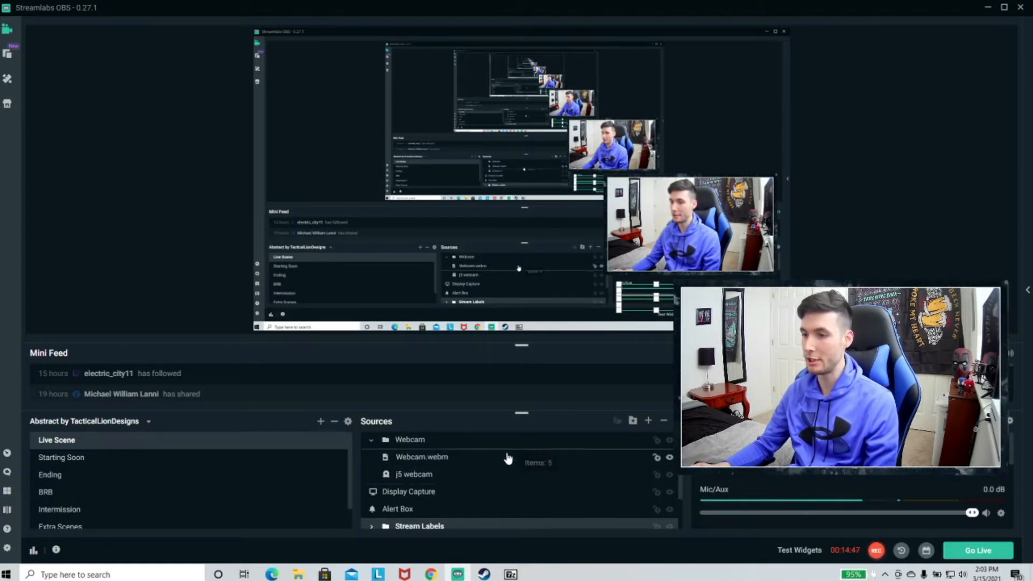
pyautogui.moveTo(488, 478); pyautogui.dragTo(485, 480)
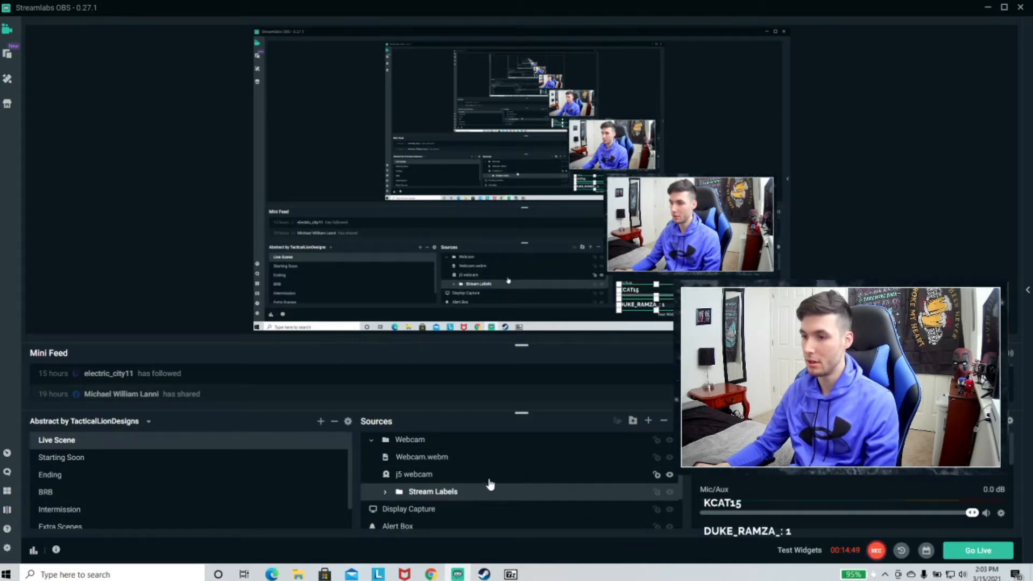
pyautogui.click(386, 492)
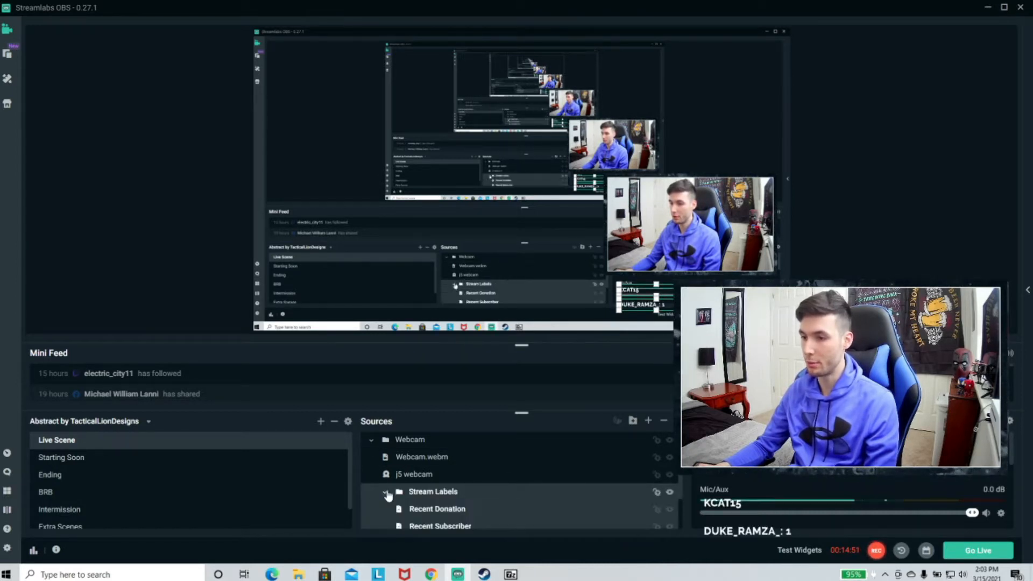
pyautogui.click(385, 492)
pyautogui.moveTo(427, 494)
pyautogui.mouseDown()
pyautogui.moveTo(434, 458)
pyautogui.moveTo(420, 469)
pyautogui.moveTo(424, 499)
pyautogui.mouseUp()
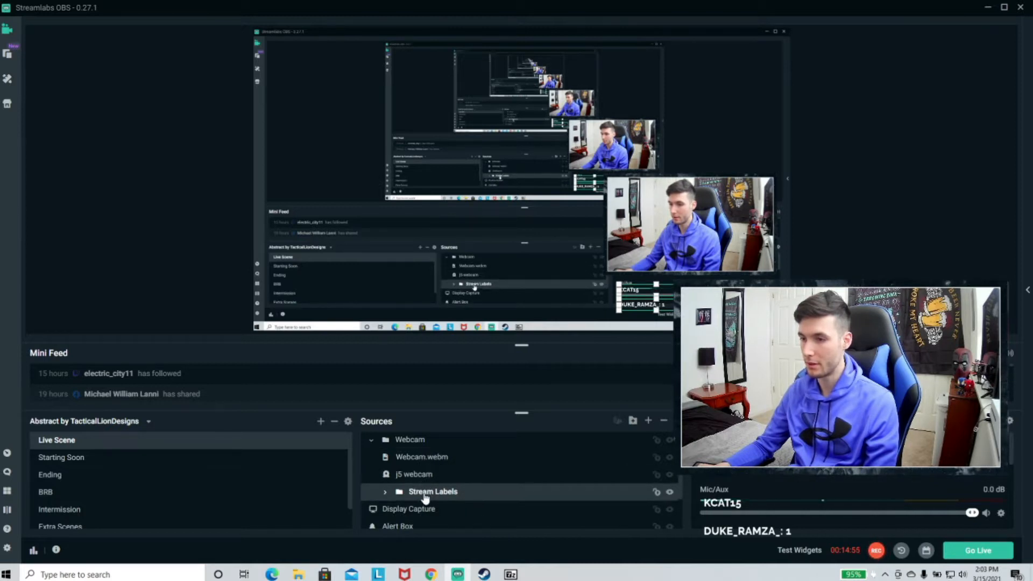
# Step: Select the whole Webcam folder and move the webcam, frame and stream labels together slightly down and right in the scene
pyautogui.click(421, 475)
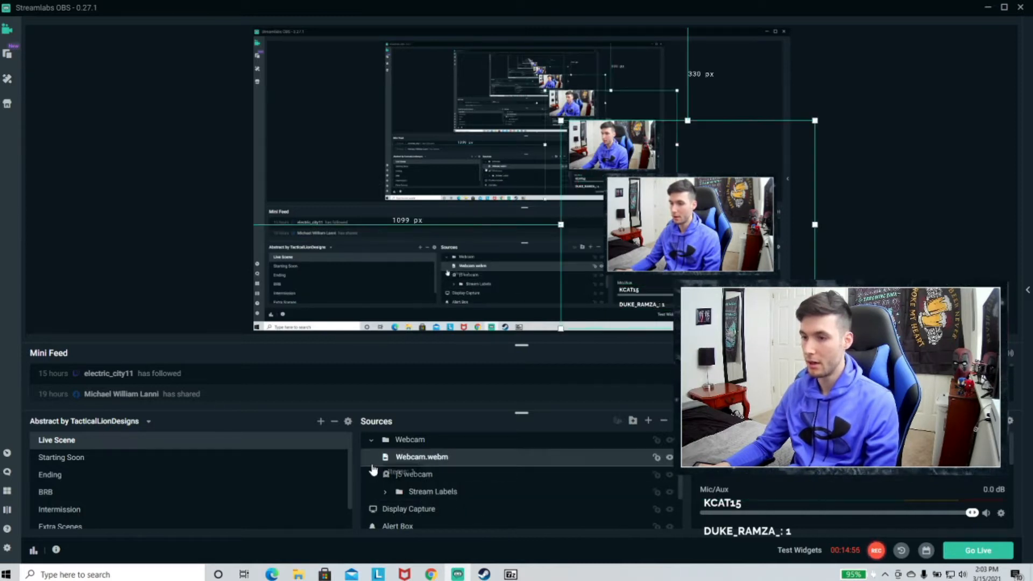
pyautogui.click(431, 445)
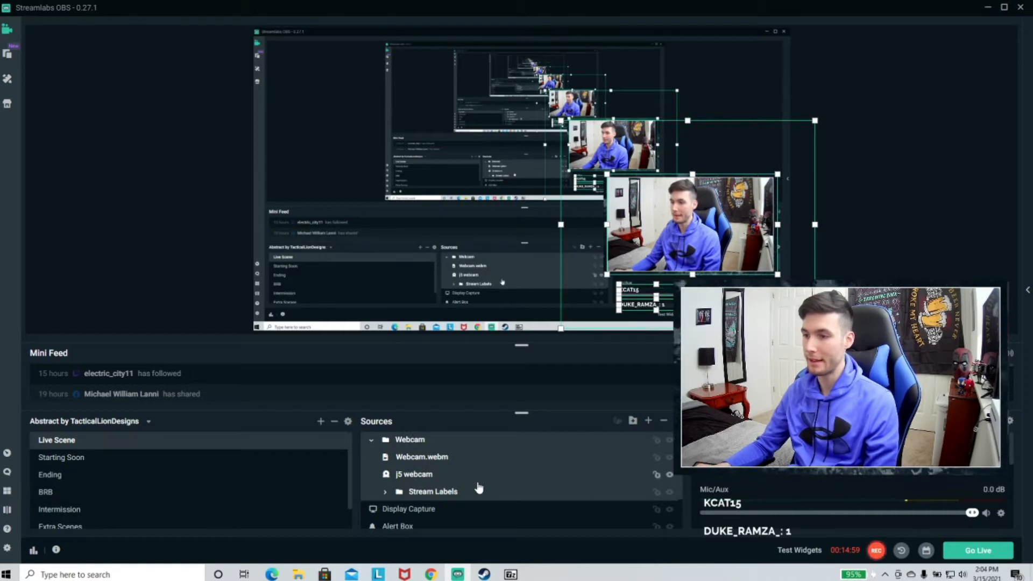
pyautogui.moveTo(791, 237); pyautogui.dragTo(736, 261)
pyautogui.moveTo(715, 229); pyautogui.dragTo(723, 229)
pyautogui.moveTo(905, 387); pyautogui.dragTo(917, 411)
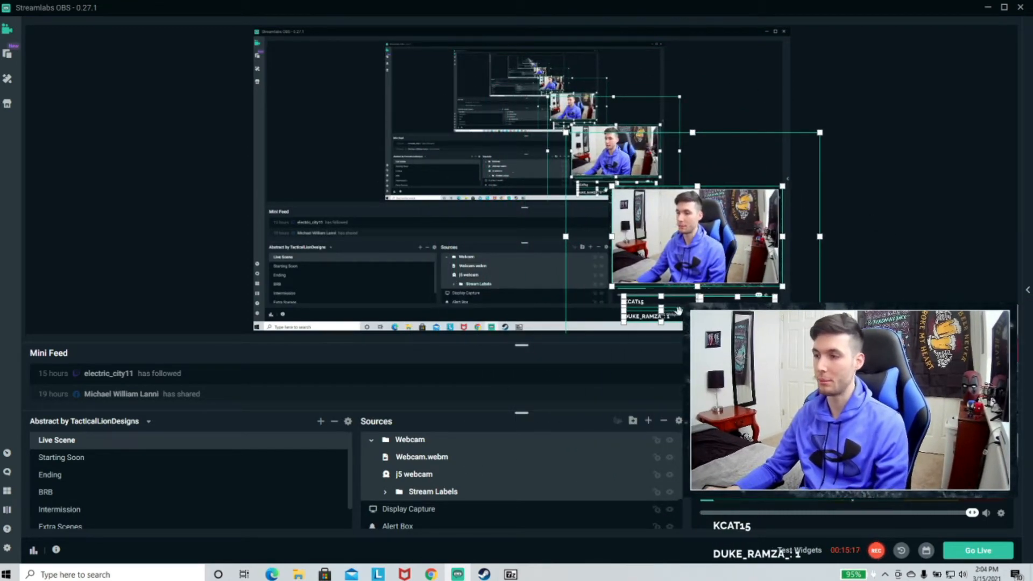
# Step: Slide the Display Capture aside with the Webcam folder locked, and move the unlocked webcam group up so its labels sit on their bars
pyautogui.click(657, 441)
pyautogui.moveTo(692, 229); pyautogui.dragTo(421, 229)
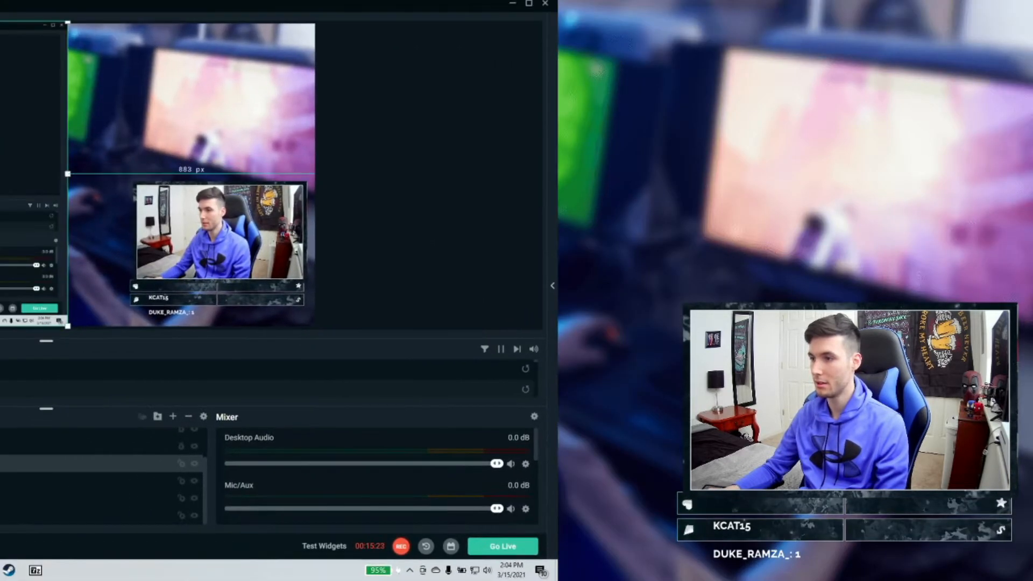
pyautogui.moveTo(256, 215)
pyautogui.mouseDown()
pyautogui.moveTo(194, 181)
pyautogui.moveTo(231, 222)
pyautogui.moveTo(259, 218)
pyautogui.mouseUp()
pyautogui.scroll(1, 140, 447)
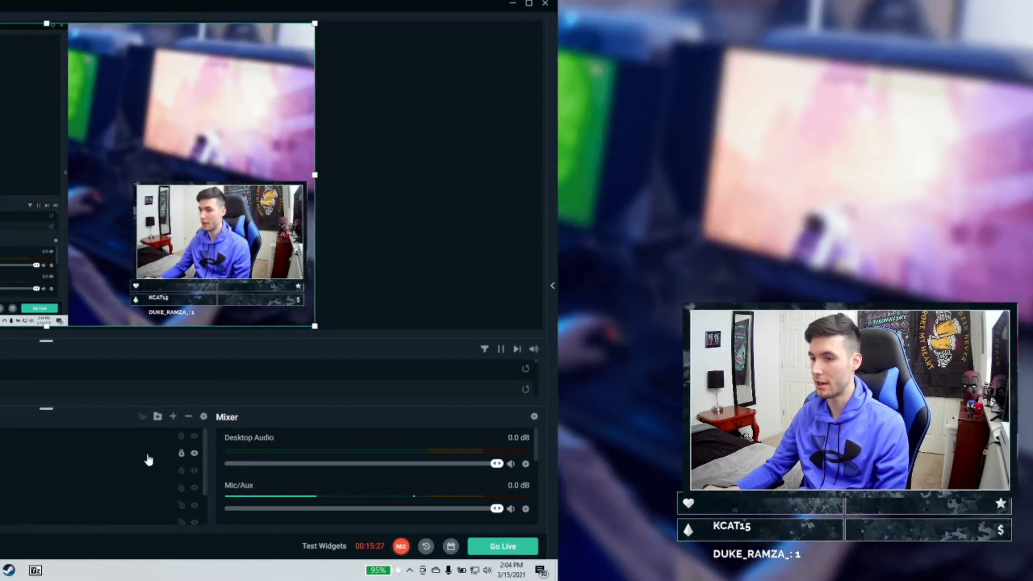
pyautogui.click(170, 442)
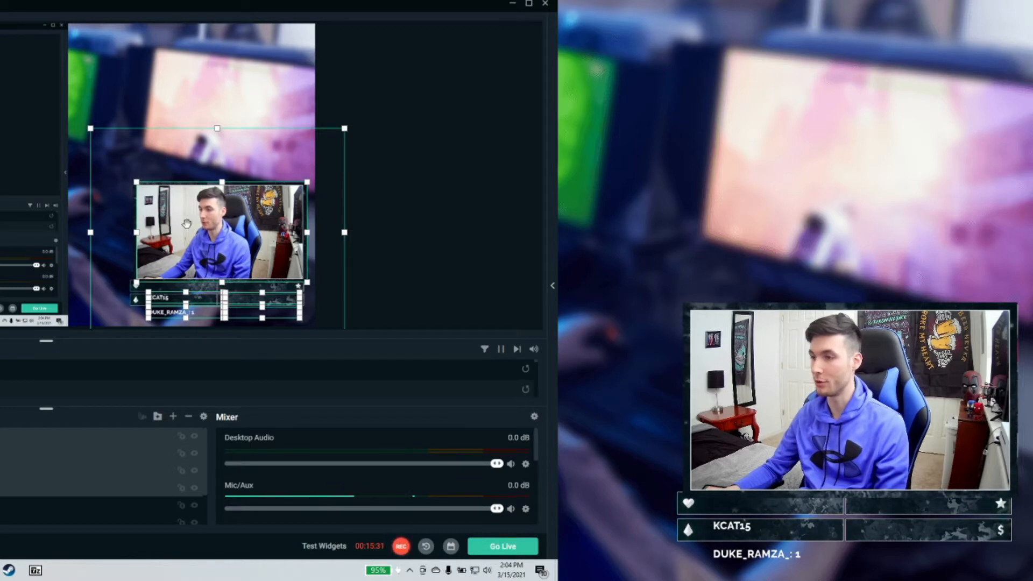
pyautogui.moveTo(187, 223)
pyautogui.mouseDown()
pyautogui.moveTo(190, 199)
pyautogui.moveTo(179, 204)
pyautogui.moveTo(184, 216)
pyautogui.mouseUp()
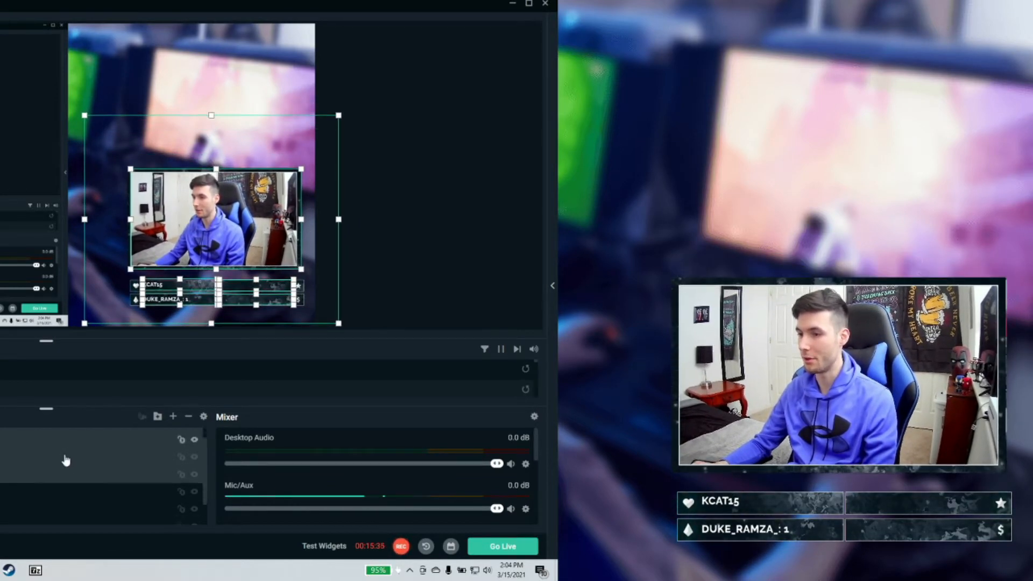
# Step: Move the Webcam16-9_Labels.webm source up the source list and into the Stream Labels folder
pyautogui.scroll(-1, 66, 460)
pyautogui.click(8, 502)
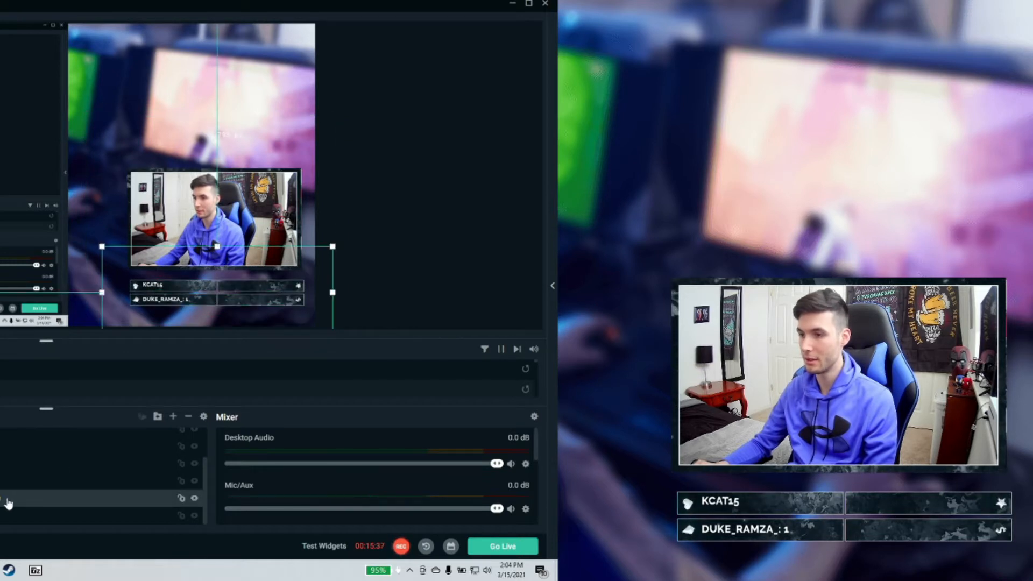
pyautogui.moveTo(9, 503); pyautogui.dragTo(22, 463)
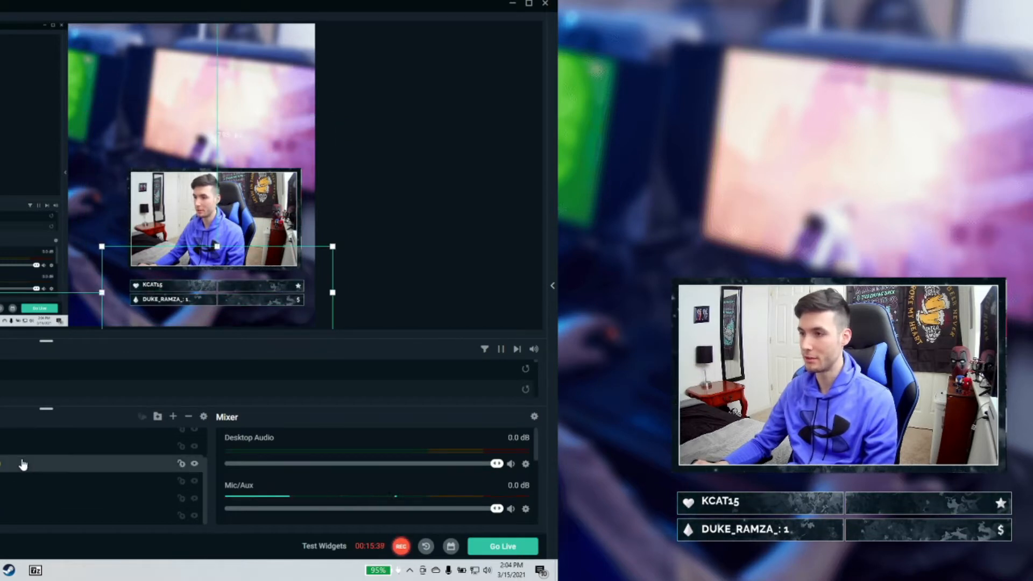
pyautogui.scroll(1, 27, 470)
pyautogui.moveTo(1, 505)
pyautogui.mouseDown()
pyautogui.moveTo(1, 467)
pyautogui.moveTo(1, 487)
pyautogui.mouseUp()
pyautogui.click(1, 488)
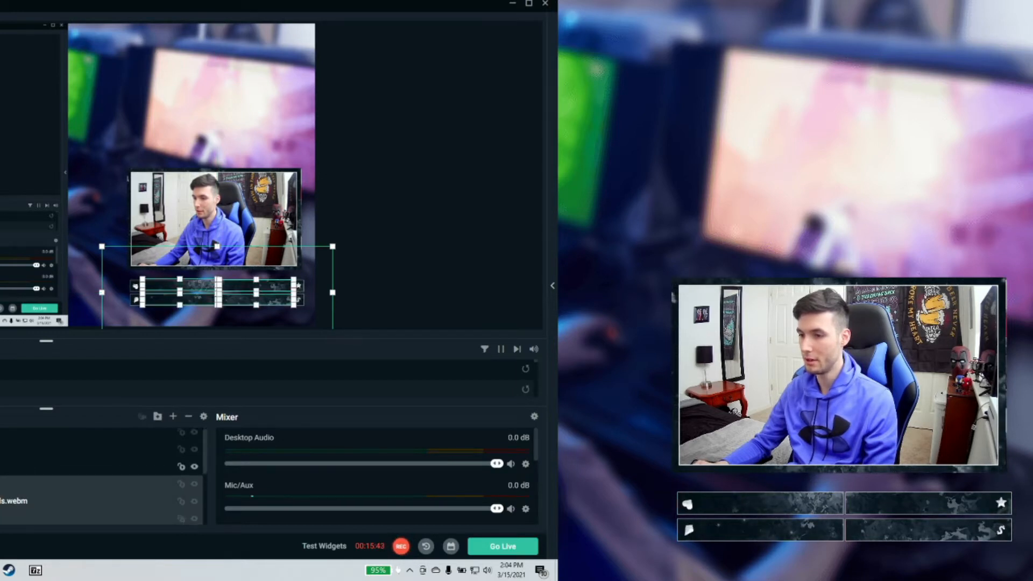
# Step: Reorder the Stream Labels folder, together with its Webcam16-9_Labels.webm background, within the source list
pyautogui.scroll(-2, 102, 476)
pyautogui.scroll(2, 102, 476)
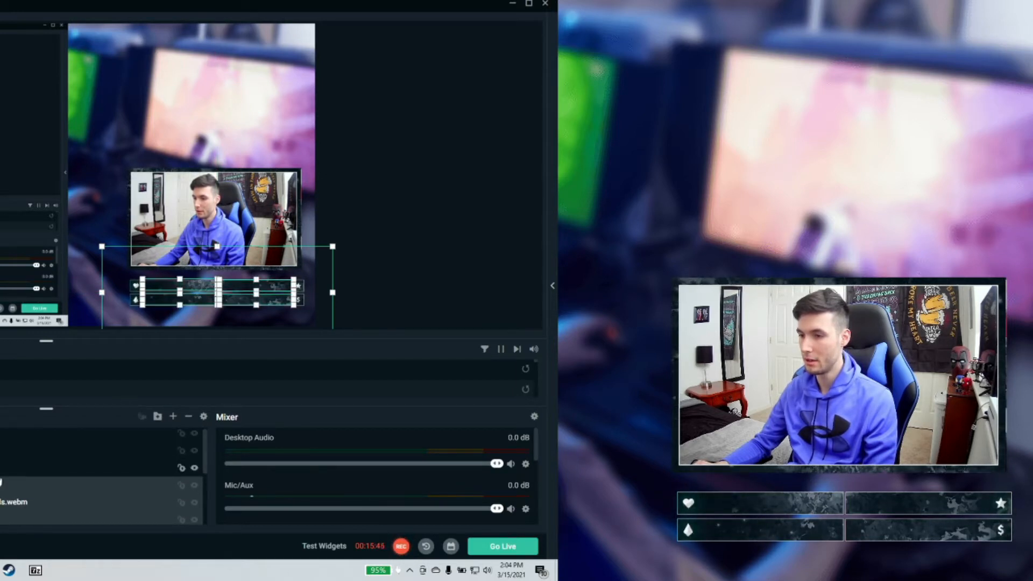
pyautogui.scroll(-1, 2, 480)
pyautogui.moveTo(1, 466)
pyautogui.mouseDown()
pyautogui.moveTo(13, 475)
pyautogui.moveTo(2, 471)
pyautogui.moveTo(2, 446)
pyautogui.moveTo(2, 476)
pyautogui.mouseUp()
pyautogui.scroll(-1, 13, 475)
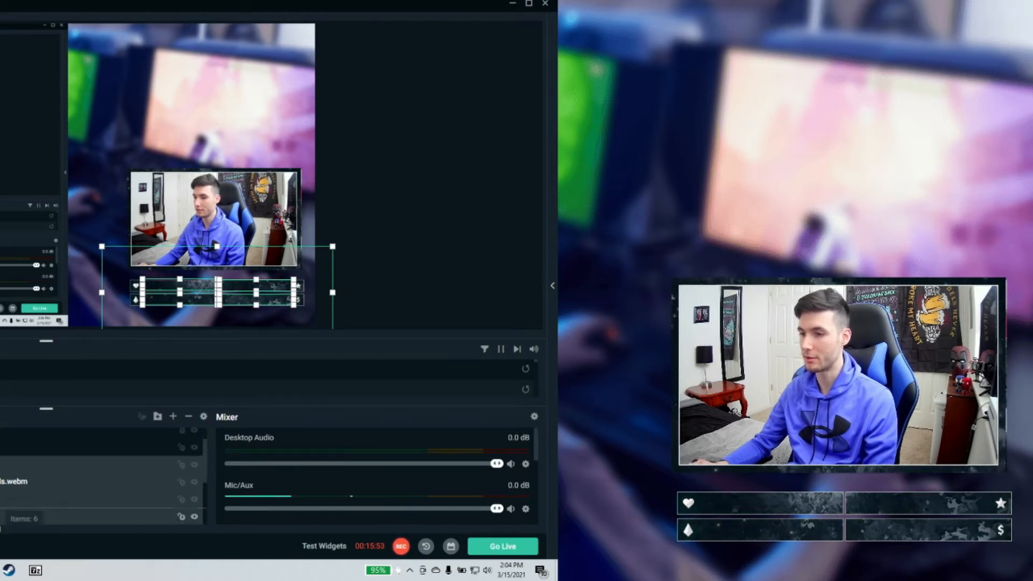
# Step: Move the whole webcam group, including the label bars, slightly down and to the right in the scene
pyautogui.click(2, 453)
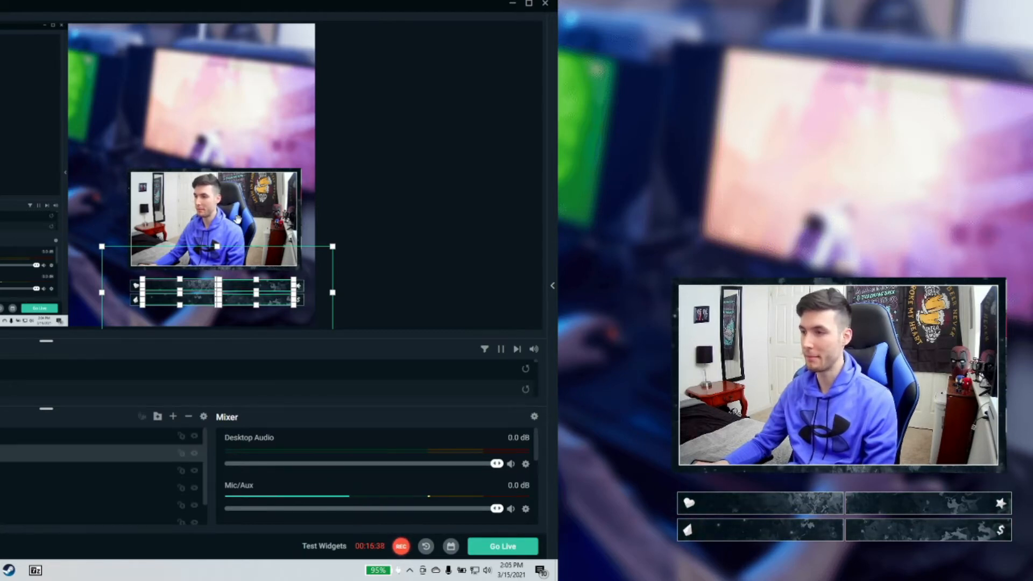
pyautogui.moveTo(237, 219)
pyautogui.mouseDown()
pyautogui.moveTo(103, 120)
pyautogui.moveTo(1, 138)
pyautogui.moveTo(202, 156)
pyautogui.moveTo(186, 197)
pyautogui.moveTo(242, 223)
pyautogui.mouseUp()
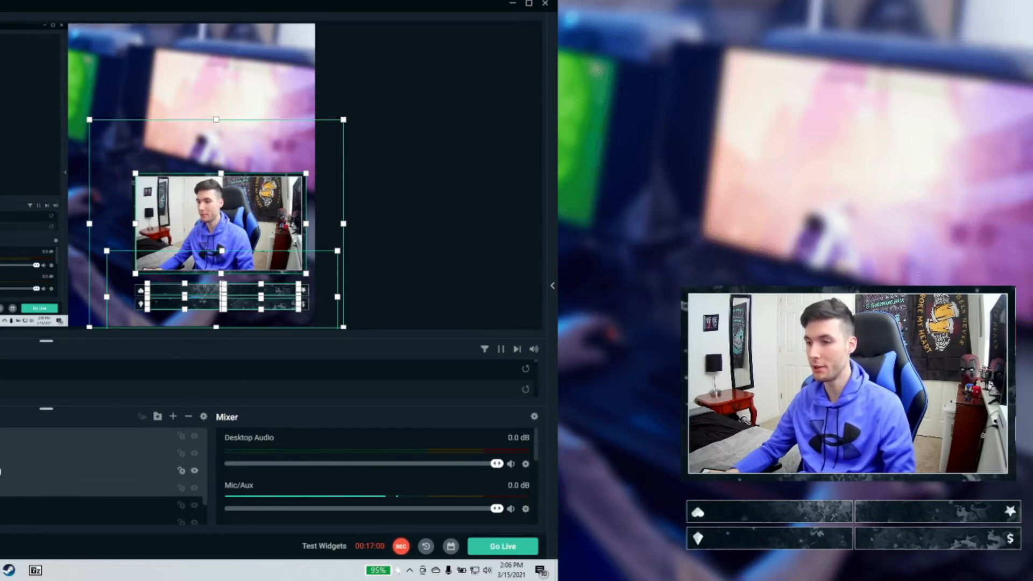
# Step: Hide the Stream Labels folder and move the whole webcam group down into the lower-right corner of the scene
pyautogui.click(196, 454)
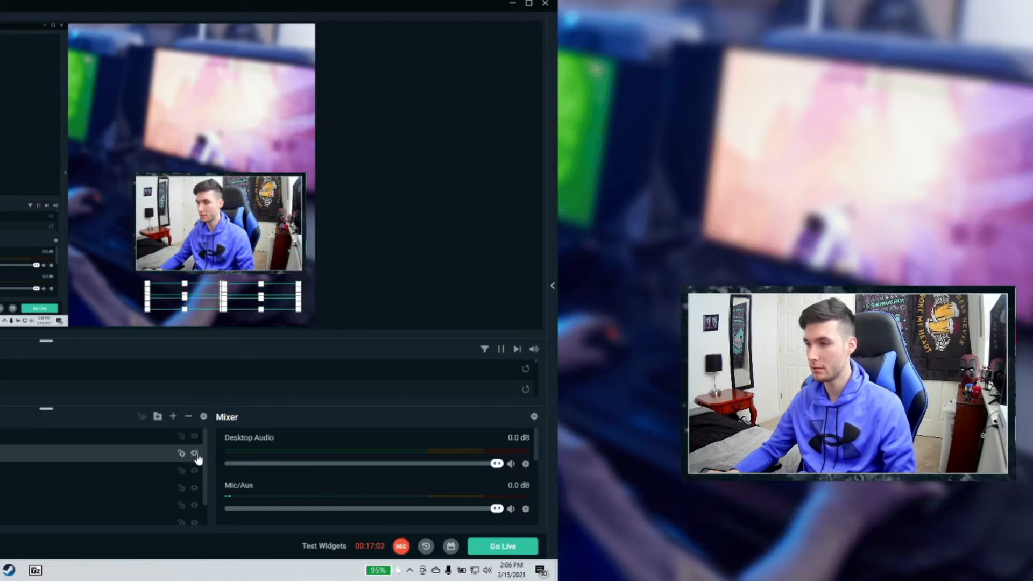
pyautogui.click(353, 317)
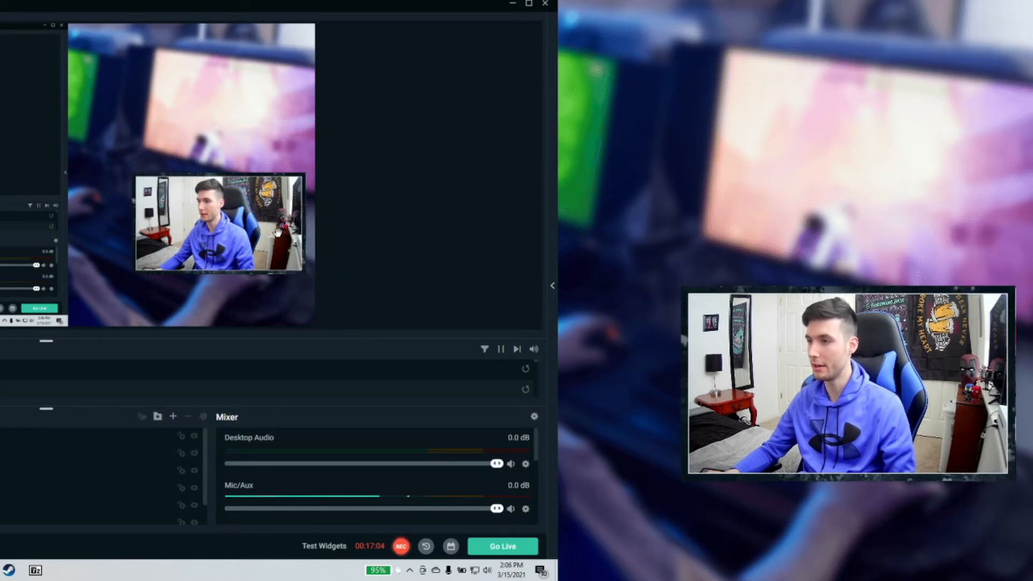
pyautogui.moveTo(277, 232); pyautogui.dragTo(247, 261)
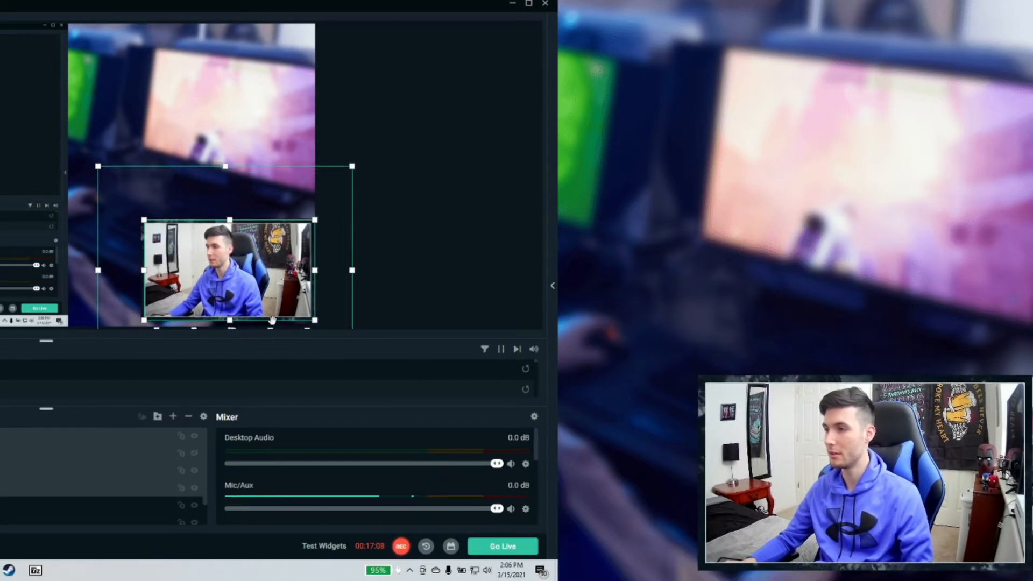
pyautogui.moveTo(300, 293); pyautogui.dragTo(292, 292)
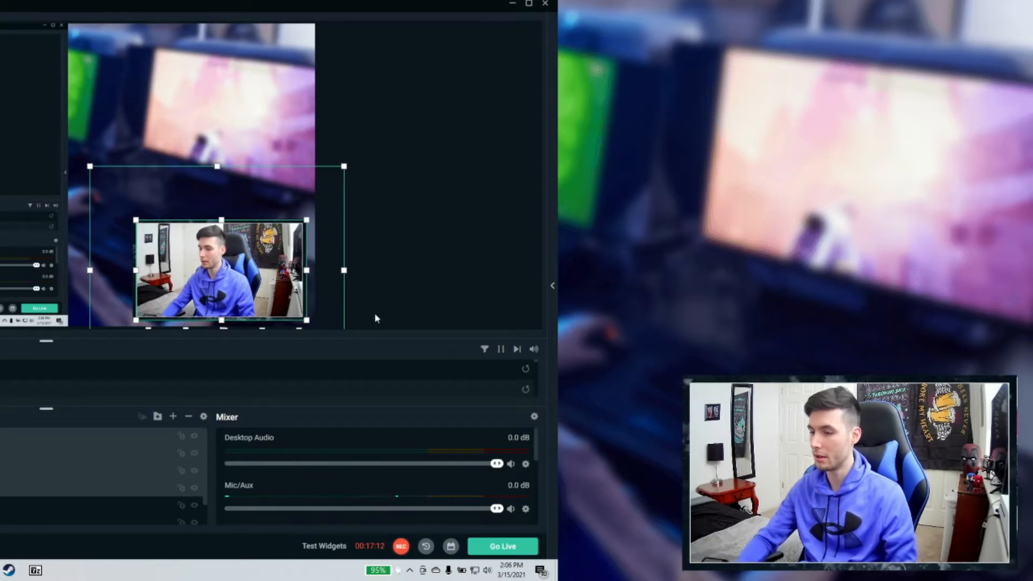
pyautogui.press('Right')
pyautogui.press('Right')
pyautogui.press('Right')
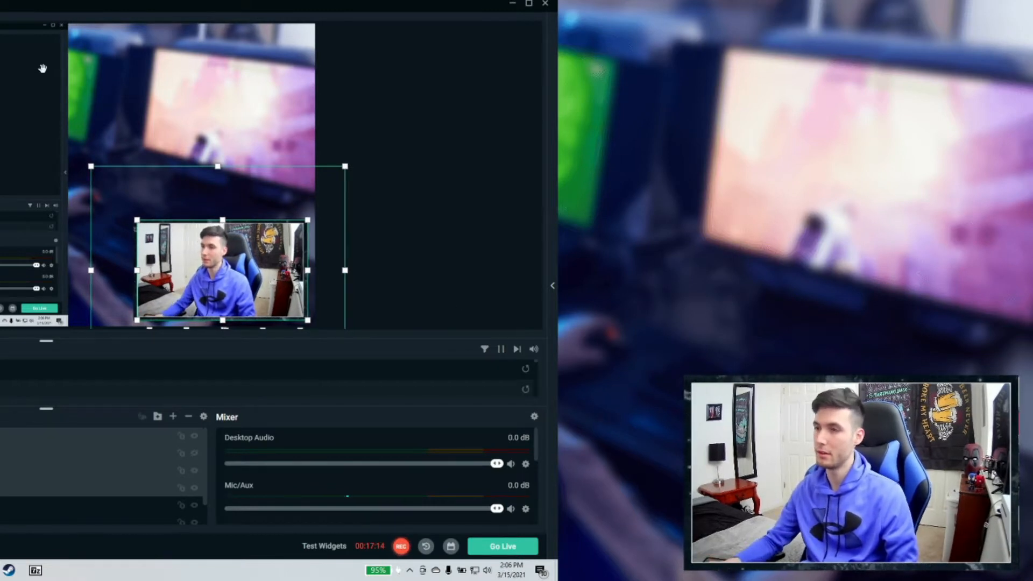
# Step: Slide the Display Capture back across so that it fills the scene behind the webcam
pyautogui.moveTo(9, 83); pyautogui.dragTo(40, 85)
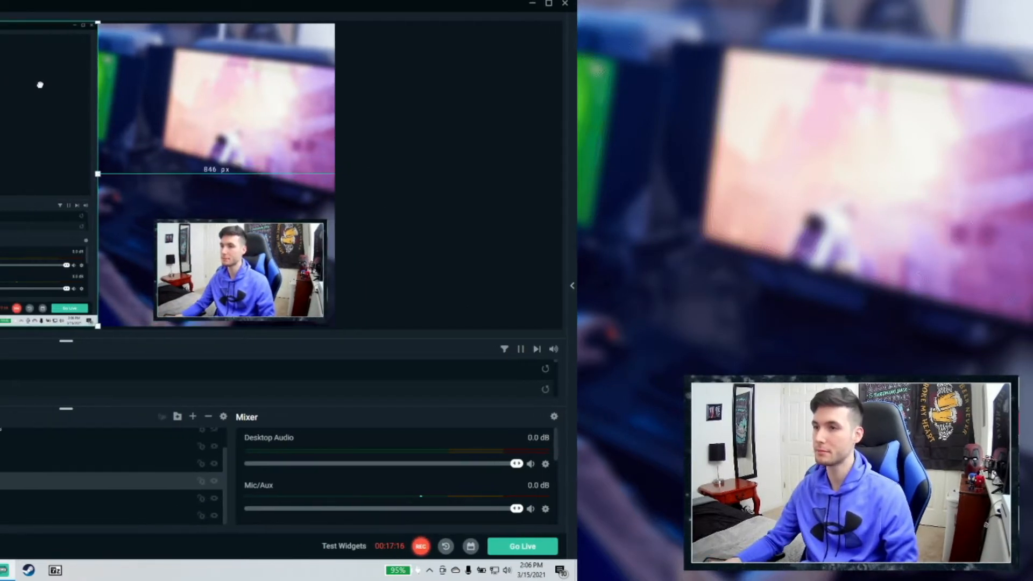
pyautogui.scroll(1, 187, 466)
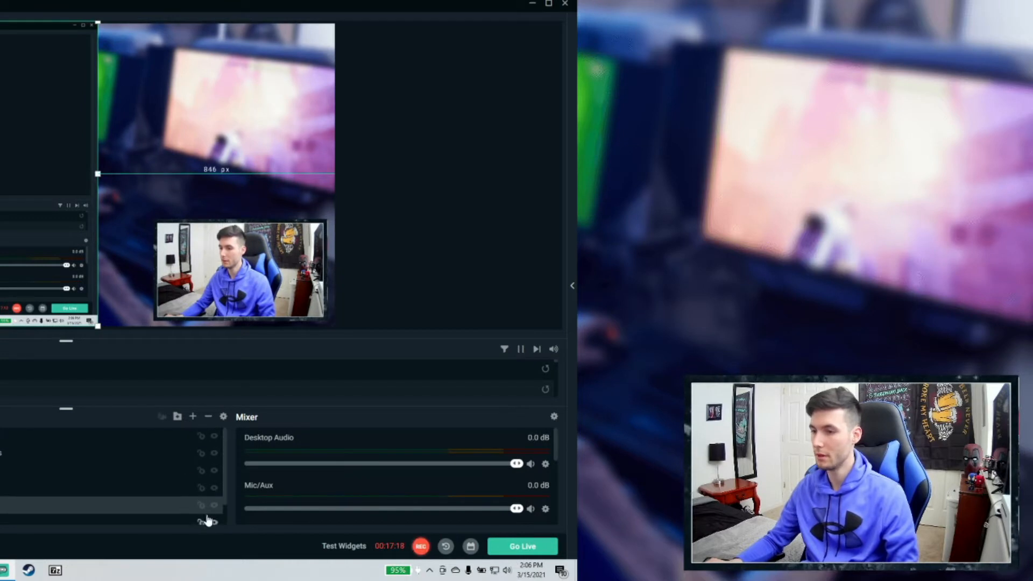
pyautogui.click(209, 520)
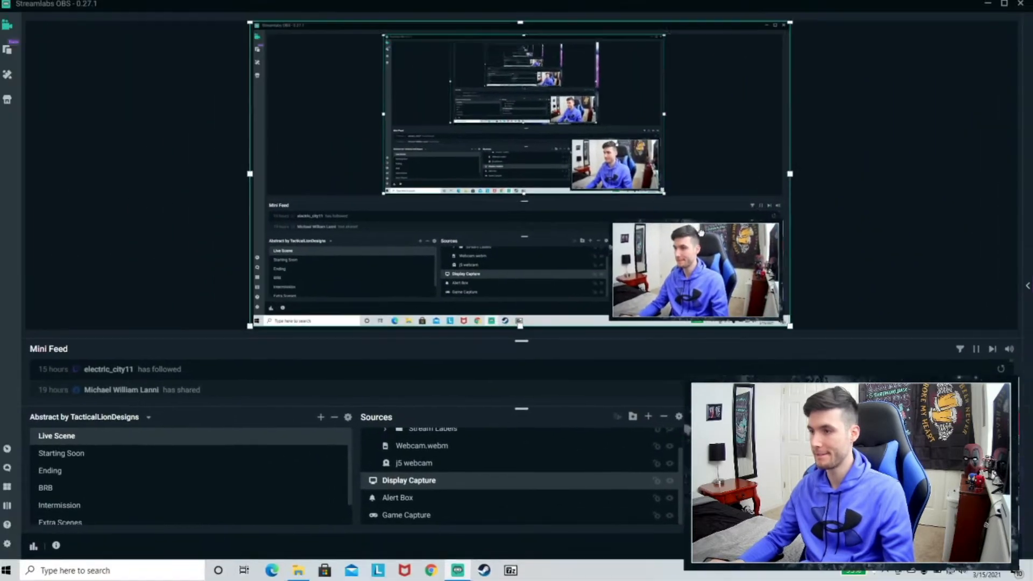
pyautogui.click(710, 278)
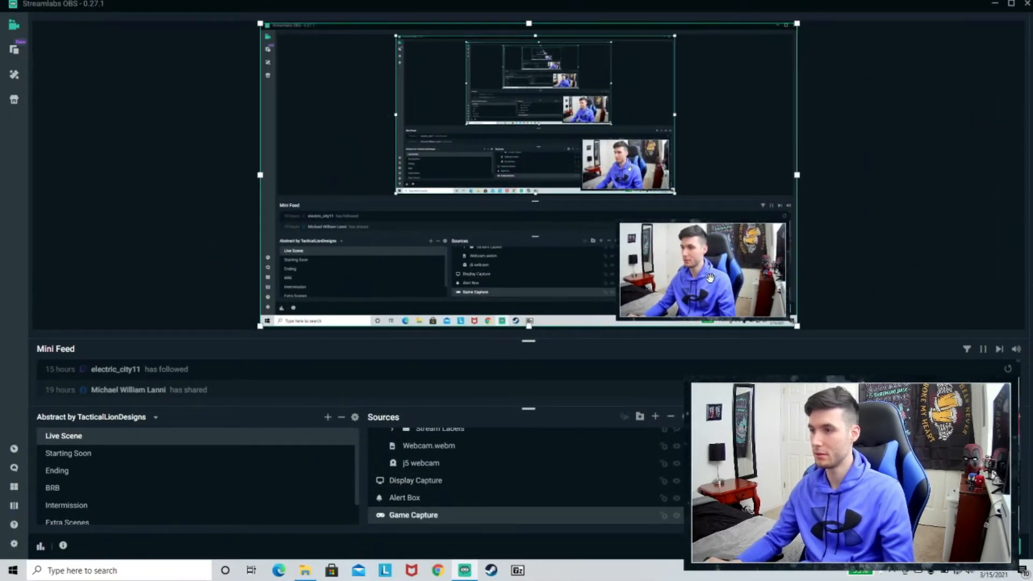
# Step: Select the Webcam folder and move the whole webcam group to the upper-left corner of the scene
pyautogui.scroll(1, 491, 446)
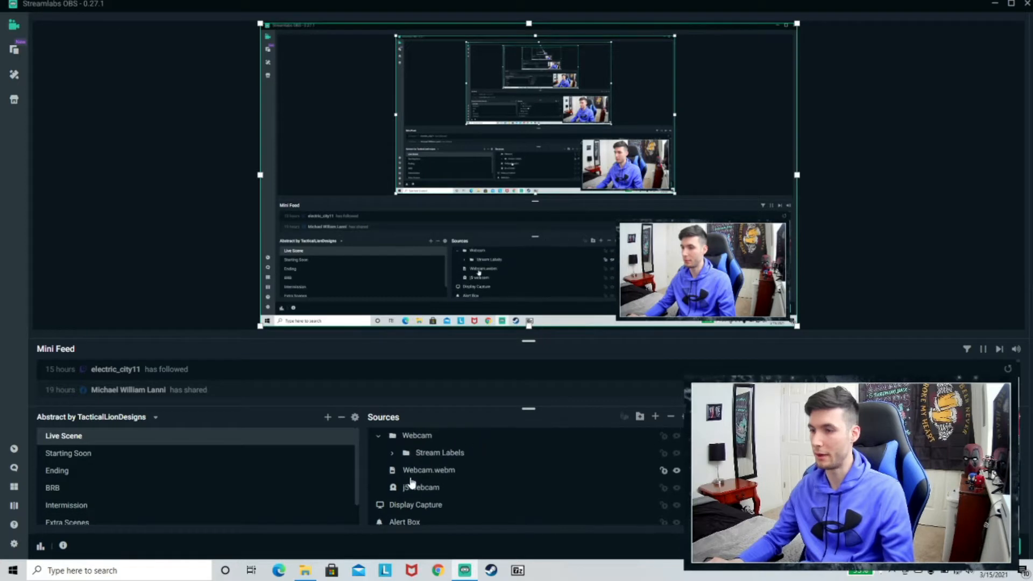
pyautogui.click(415, 435)
pyautogui.moveTo(658, 310); pyautogui.dragTo(306, 123)
pyautogui.click(886, 164)
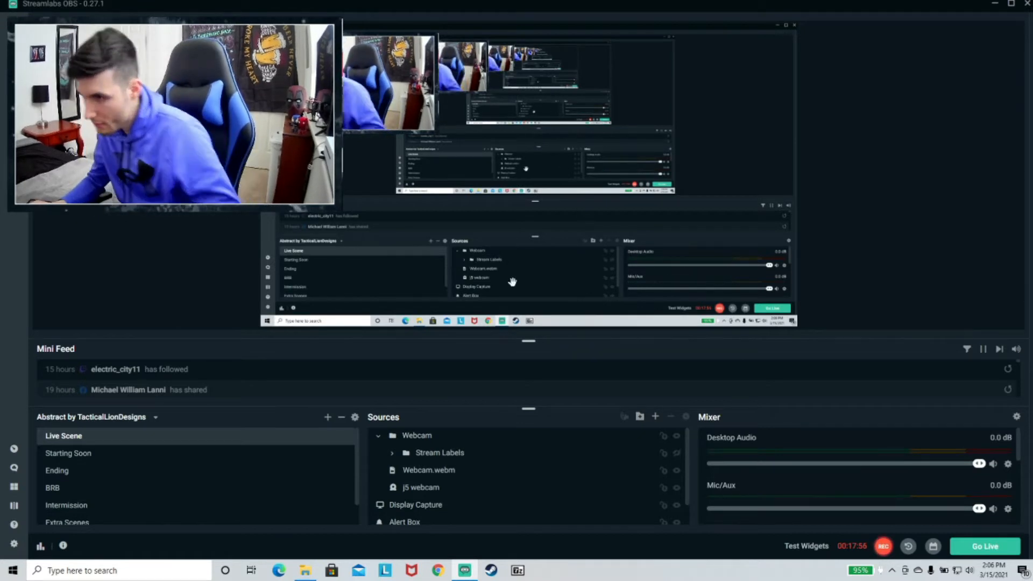
# Step: Open the Game Capture source's settings, review its capture modes, and close them with the mode left on Auto
pyautogui.scroll(-1, 581, 433)
pyautogui.scroll(-2, 579, 430)
pyautogui.click(425, 515)
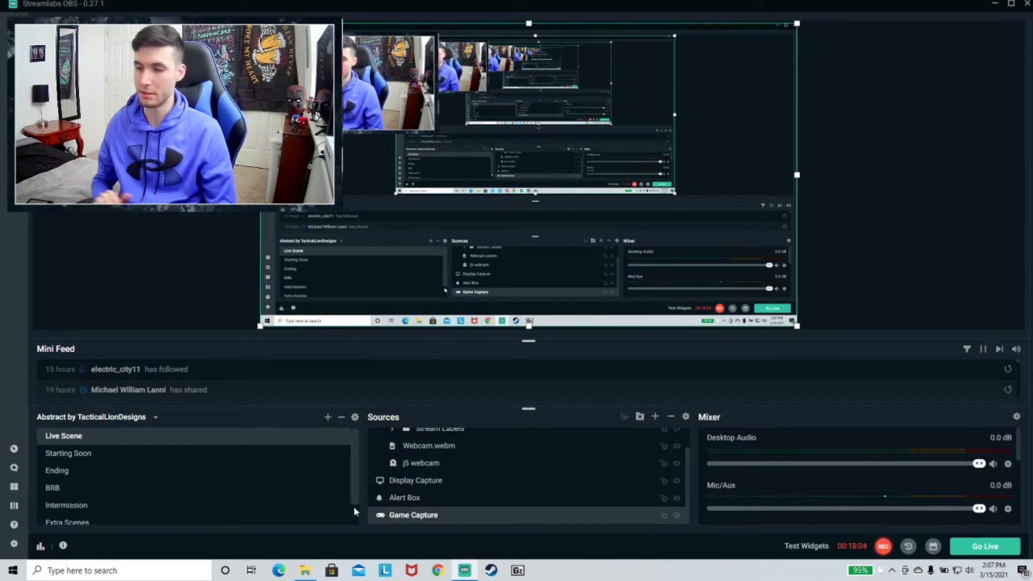
pyautogui.doubleClick(510, 515)
pyautogui.click(577, 205)
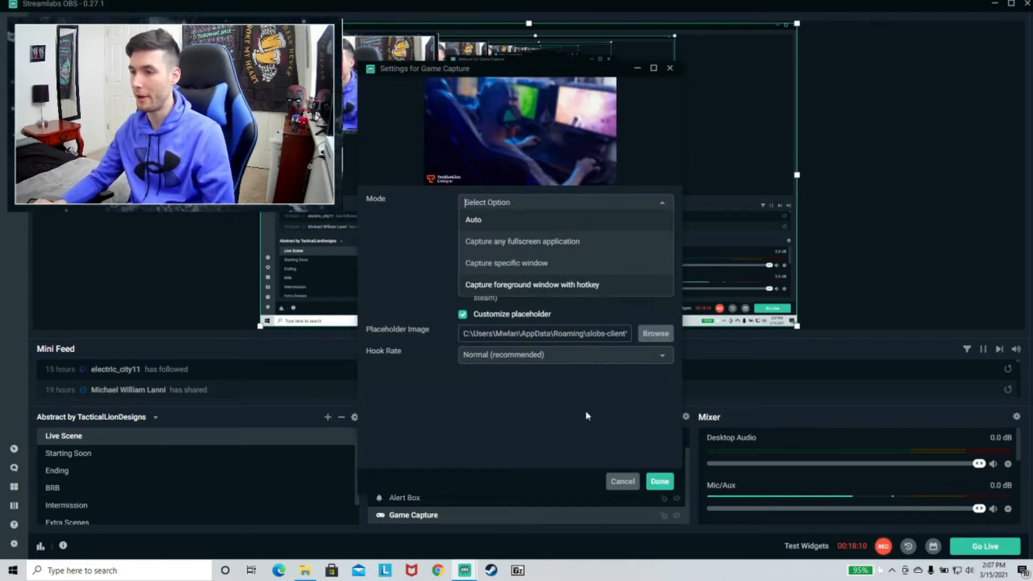
pyautogui.click(575, 394)
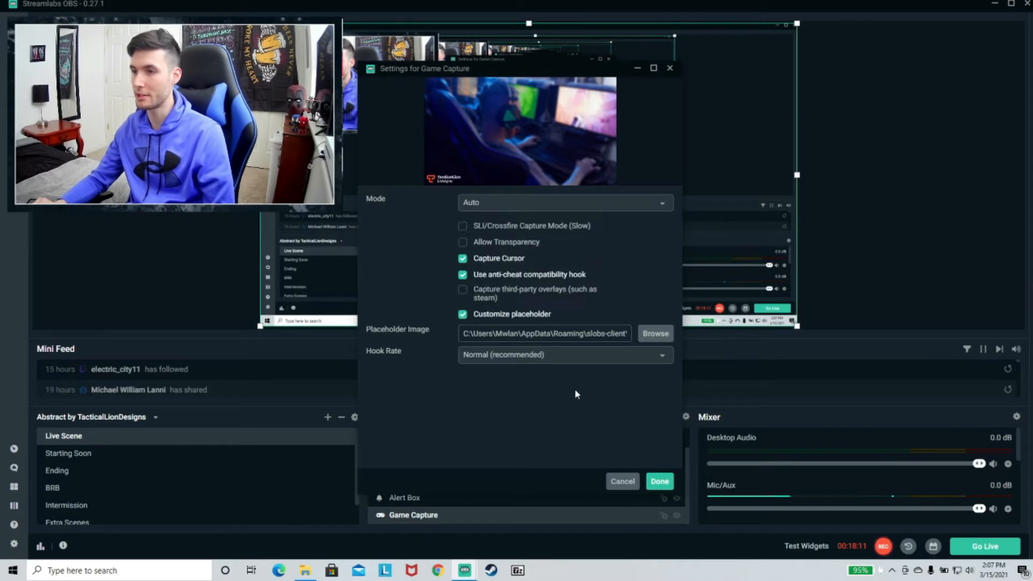
pyautogui.click(660, 483)
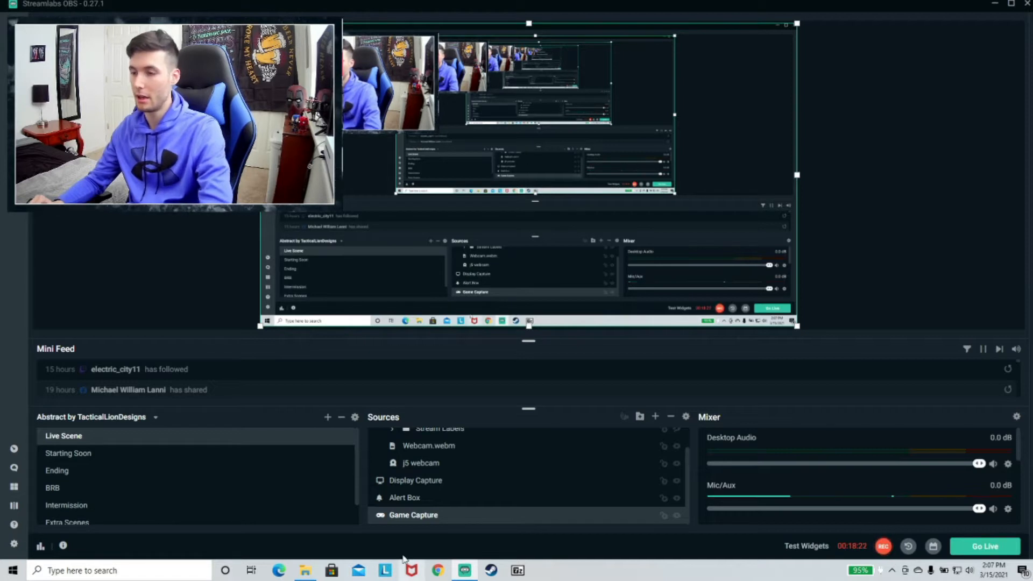
# Step: Lock the Game Capture source and the Webcam folder
pyautogui.scroll(1, 462, 503)
pyautogui.scroll(-1, 463, 504)
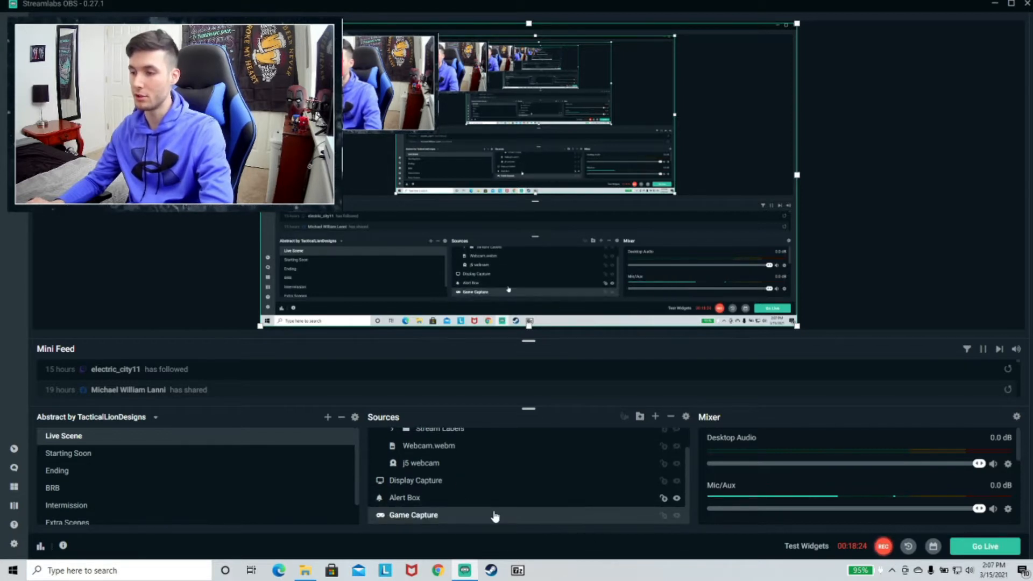
pyautogui.click(664, 516)
pyautogui.scroll(1, 664, 506)
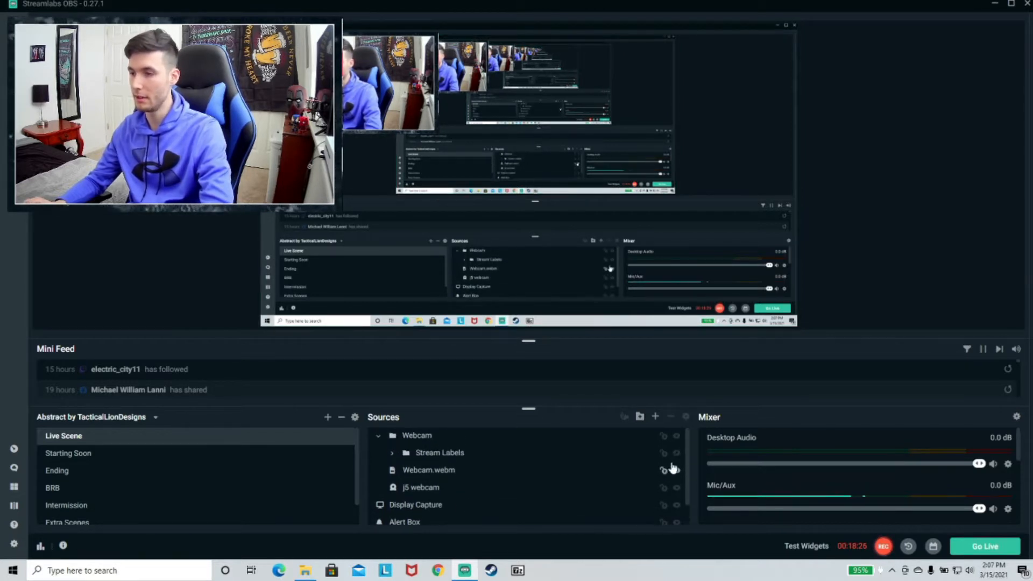
pyautogui.click(667, 438)
pyautogui.scroll(-1, 577, 468)
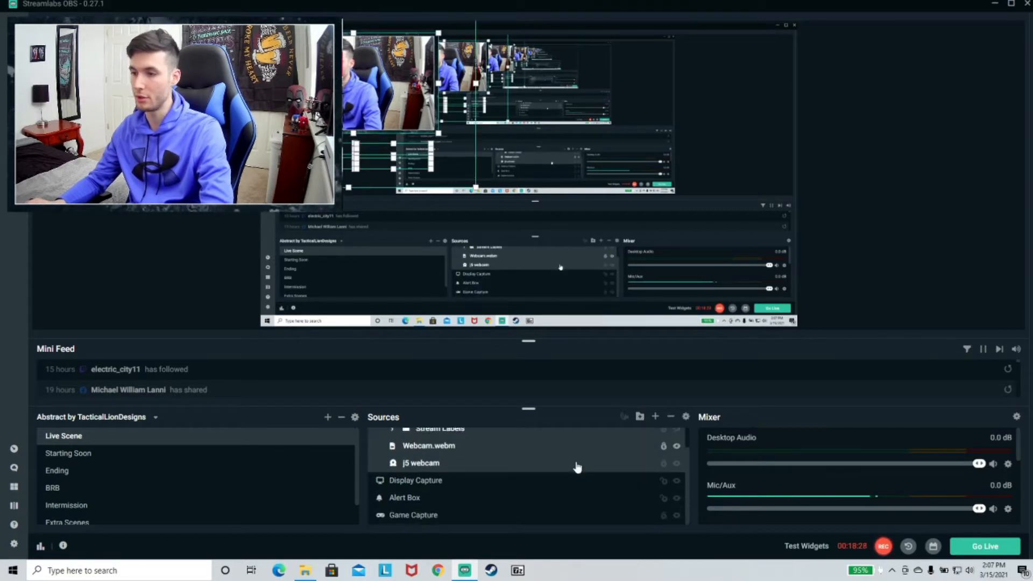
# Step: Expand the test widget options and move the Alert Box source to the top of the source list
pyautogui.click(538, 491)
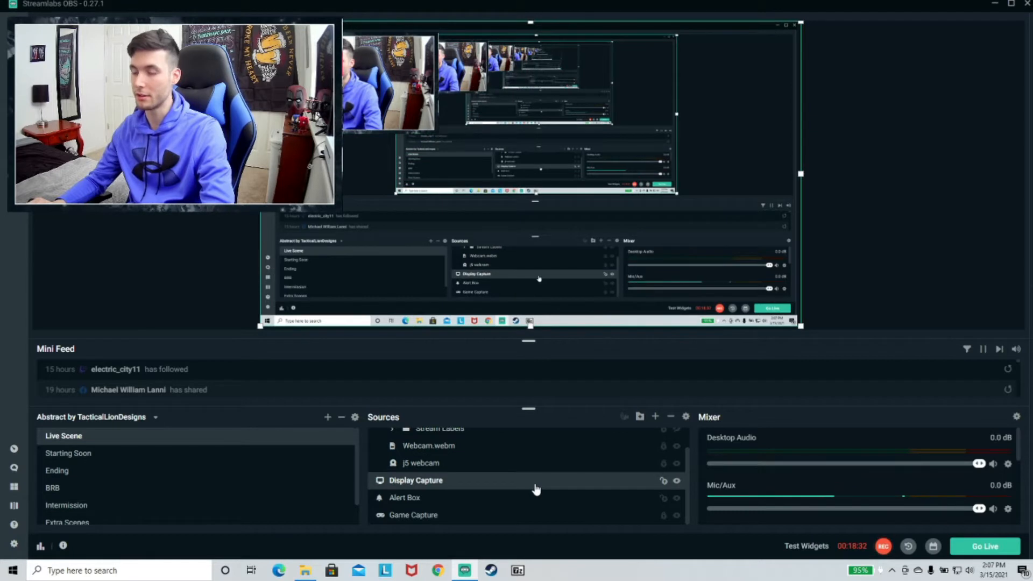
pyautogui.click(521, 501)
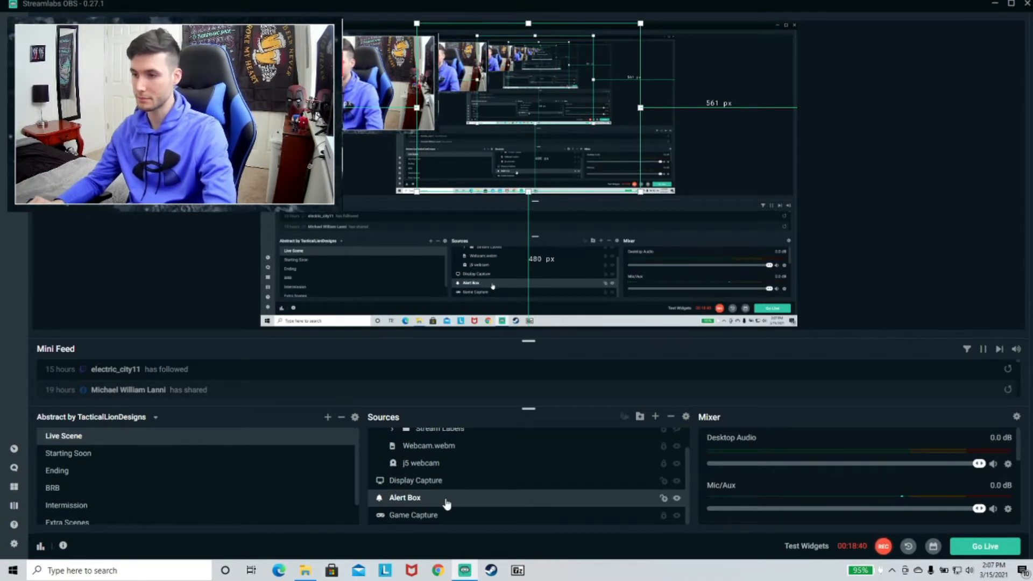
pyautogui.moveTo(807, 547)
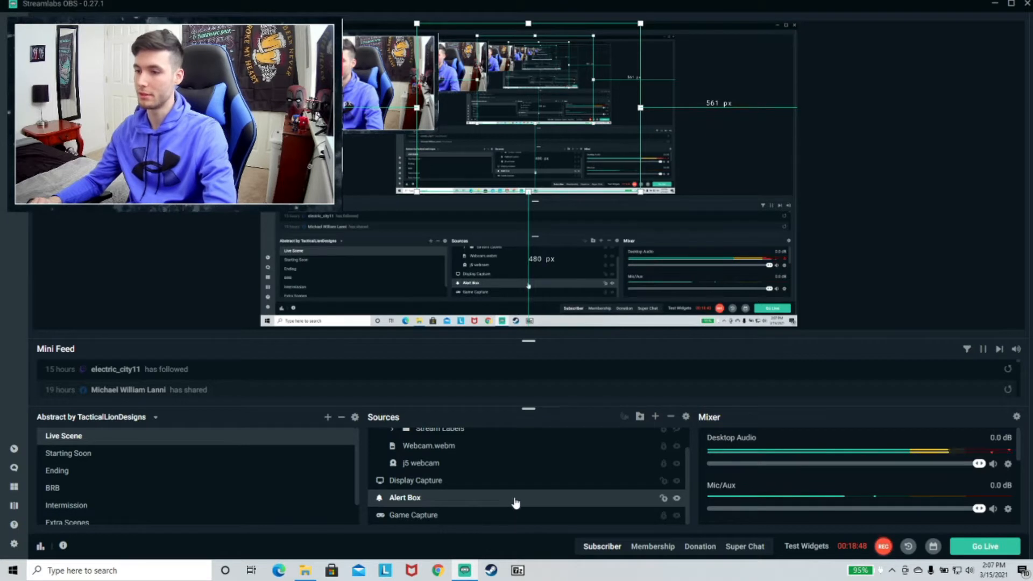
pyautogui.scroll(1, 513, 502)
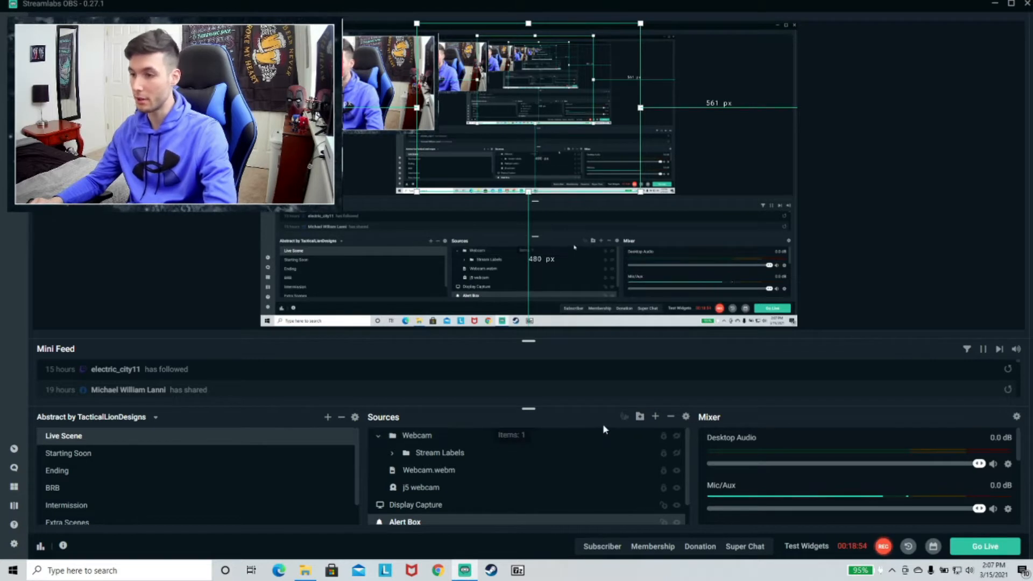
pyautogui.moveTo(603, 424); pyautogui.dragTo(598, 429)
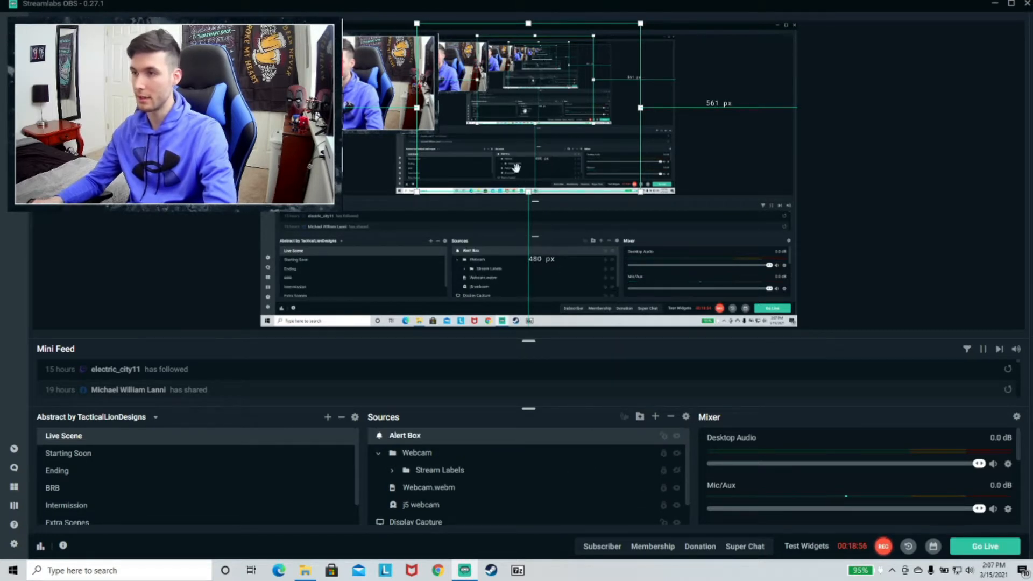
# Step: Trigger a test Membership alert and move the Alert Box to the upper-right part of the scene
pyautogui.click(664, 551)
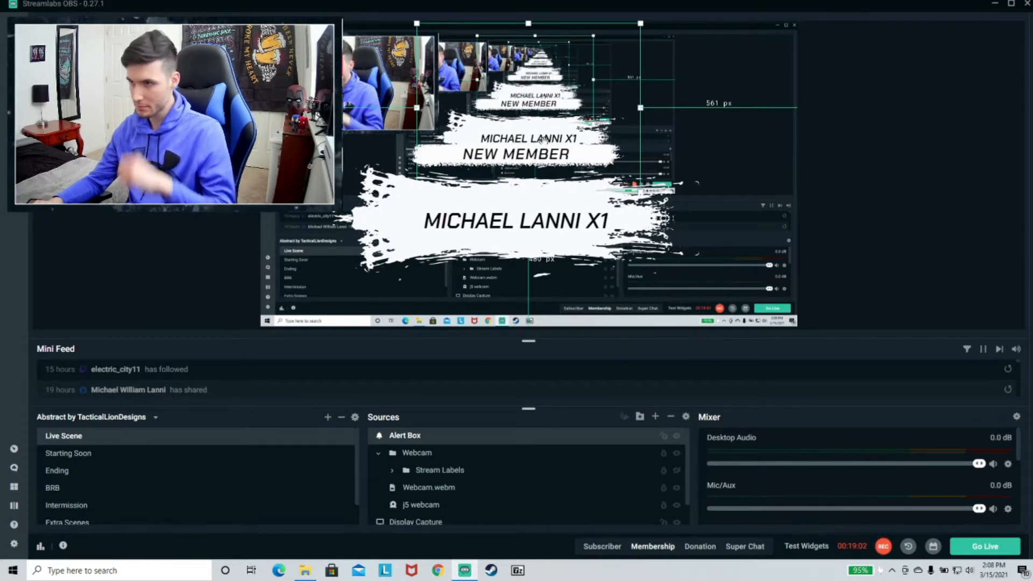
pyautogui.moveTo(541, 141); pyautogui.dragTo(681, 123)
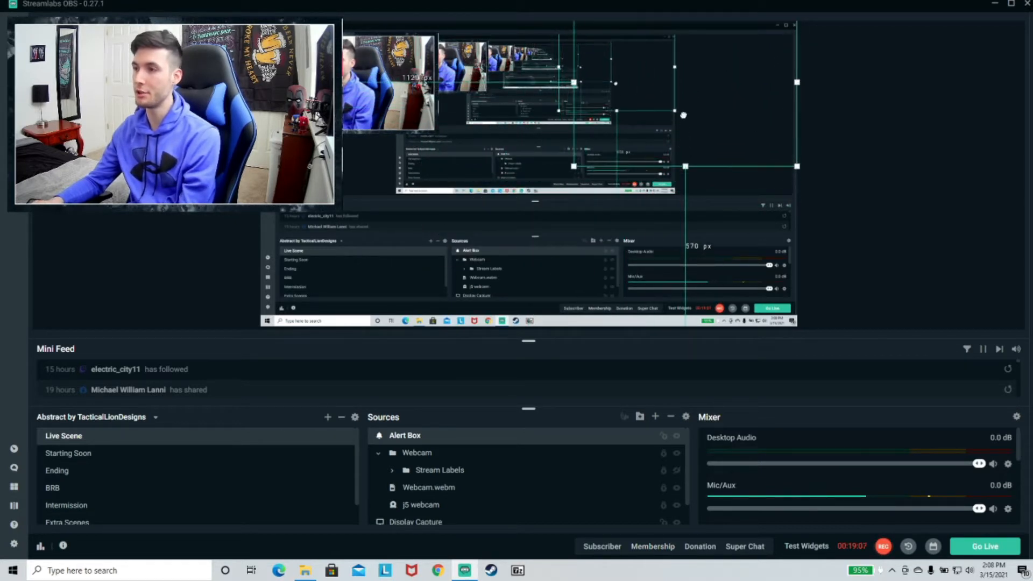
# Step: Raise the Alert Box slightly higher in the scene and trigger a test Donation alert
pyautogui.click(419, 475)
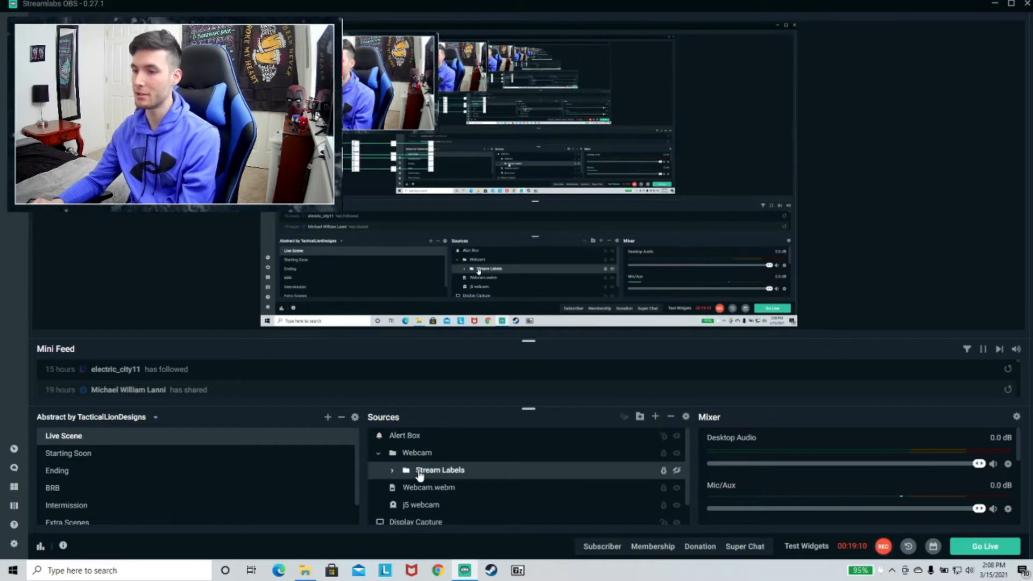
pyautogui.click(425, 438)
pyautogui.click(699, 546)
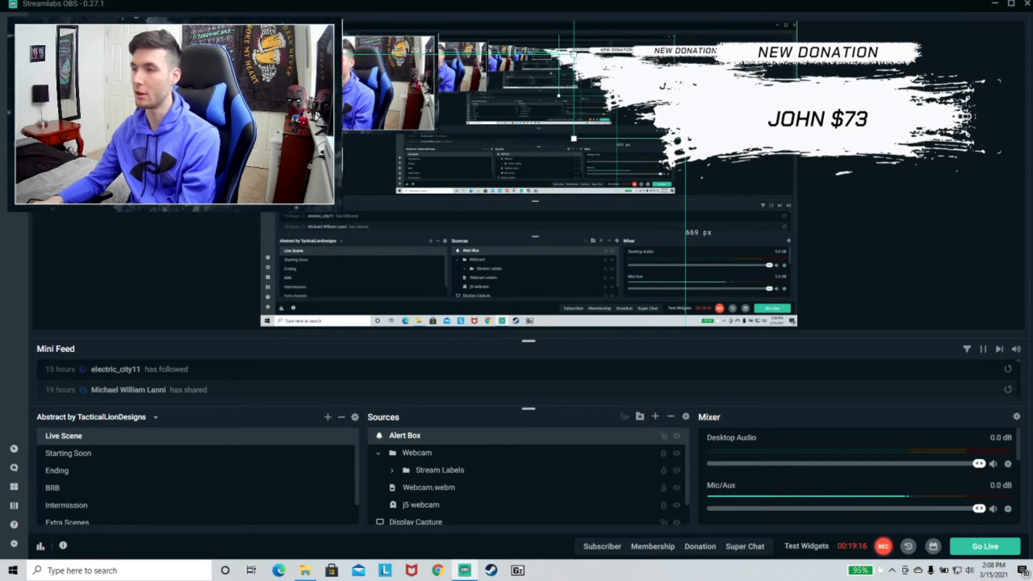
pyautogui.click(223, 318)
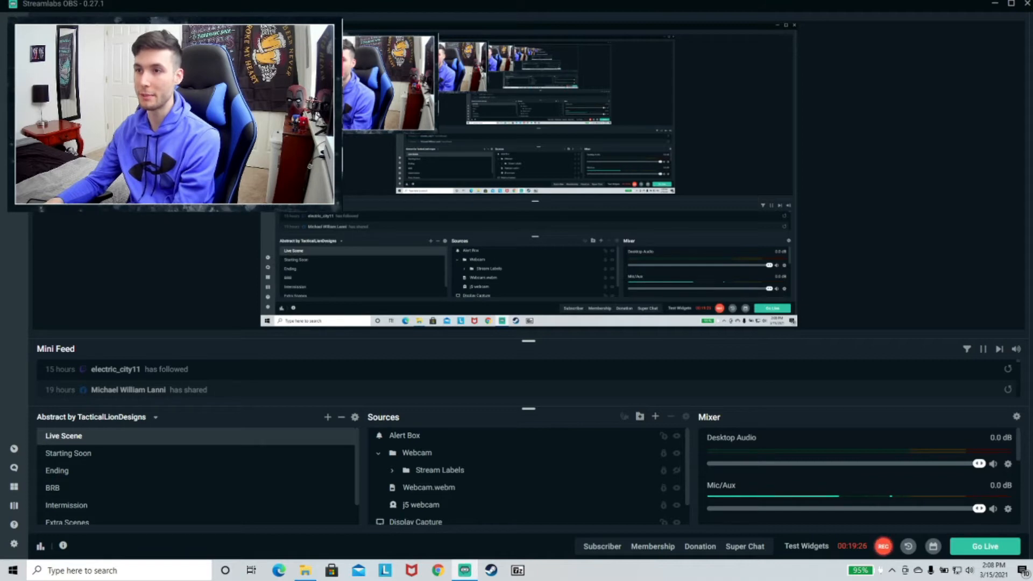
# Step: Move the Display Capture aside to expose the game placeholder, and return it over the scene
pyautogui.click(428, 454)
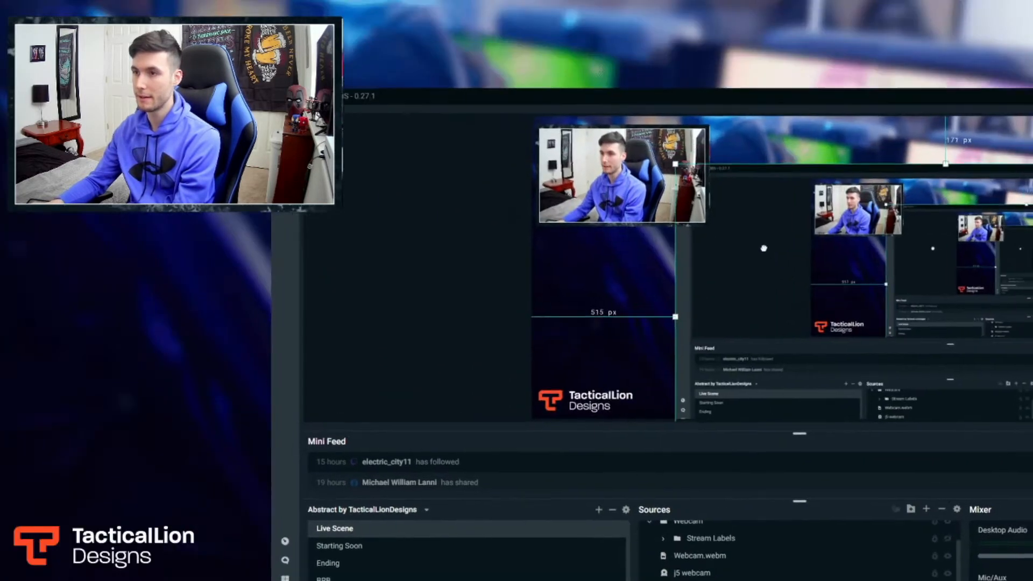
pyautogui.moveTo(764, 248); pyautogui.dragTo(342, 108)
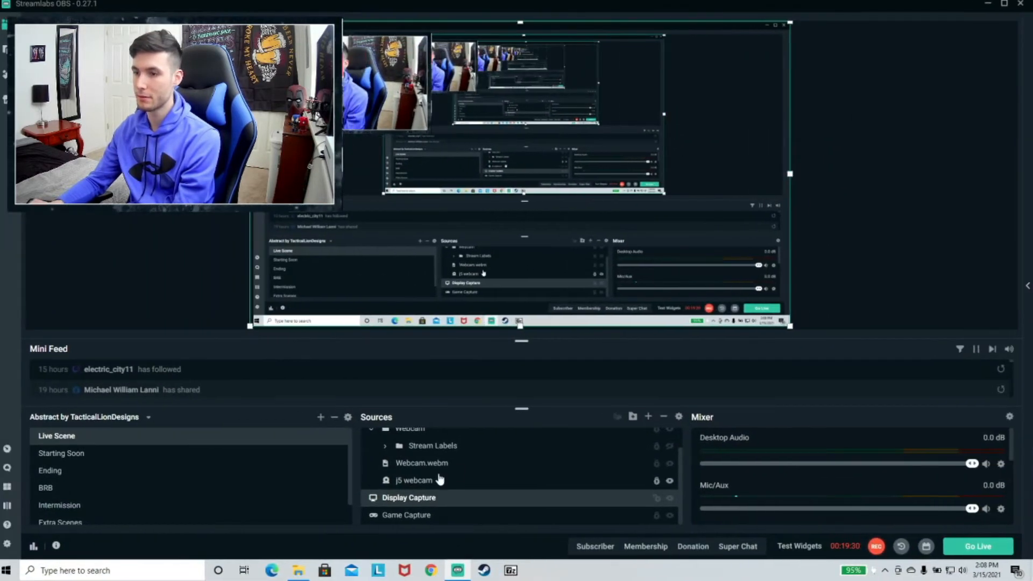
# Step: Unlock the Webcam folder and move the webcam group to the lower-right area of the scene
pyautogui.scroll(2, 422, 495)
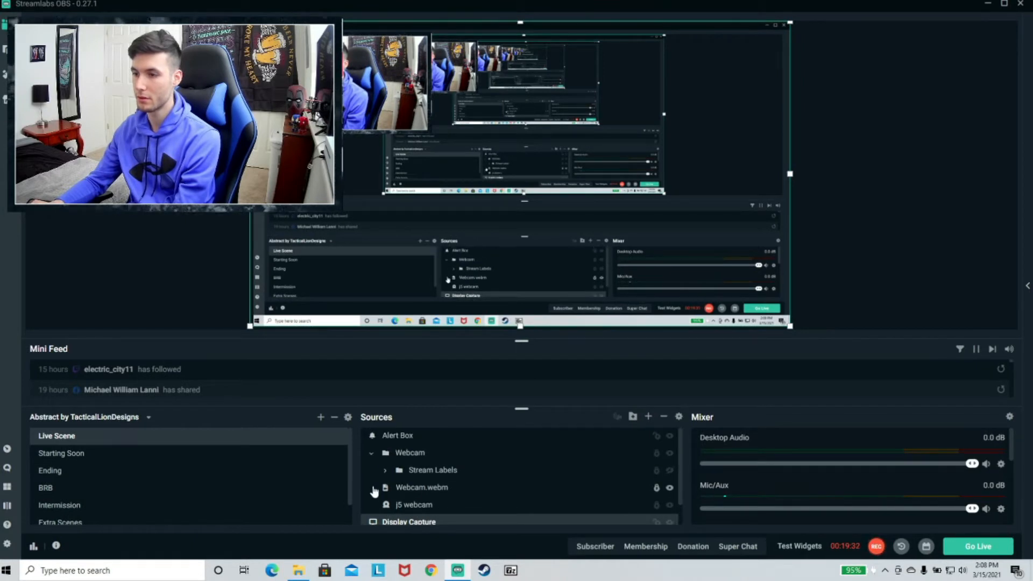
pyautogui.click(656, 454)
pyautogui.moveTo(312, 97); pyautogui.dragTo(881, 375)
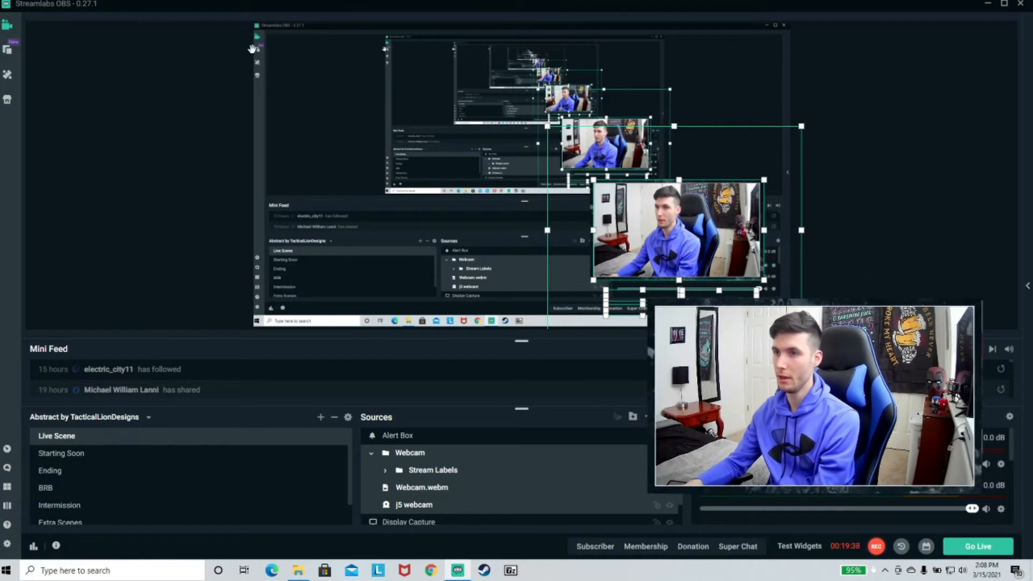
# Step: Open the alert box widget theme library and browse the Just Added themes
pyautogui.click(7, 50)
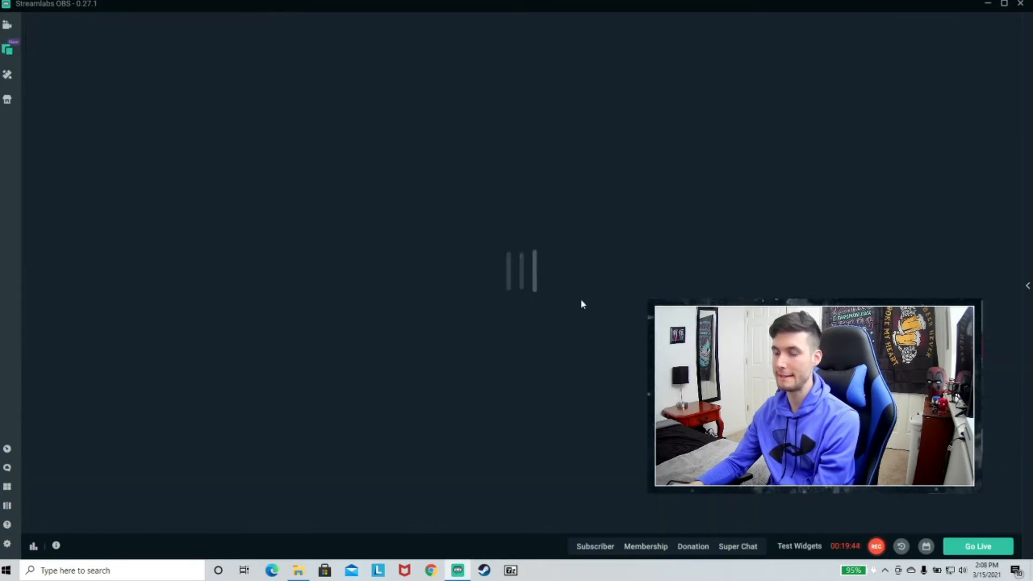
pyautogui.scroll(-1, 538, 285)
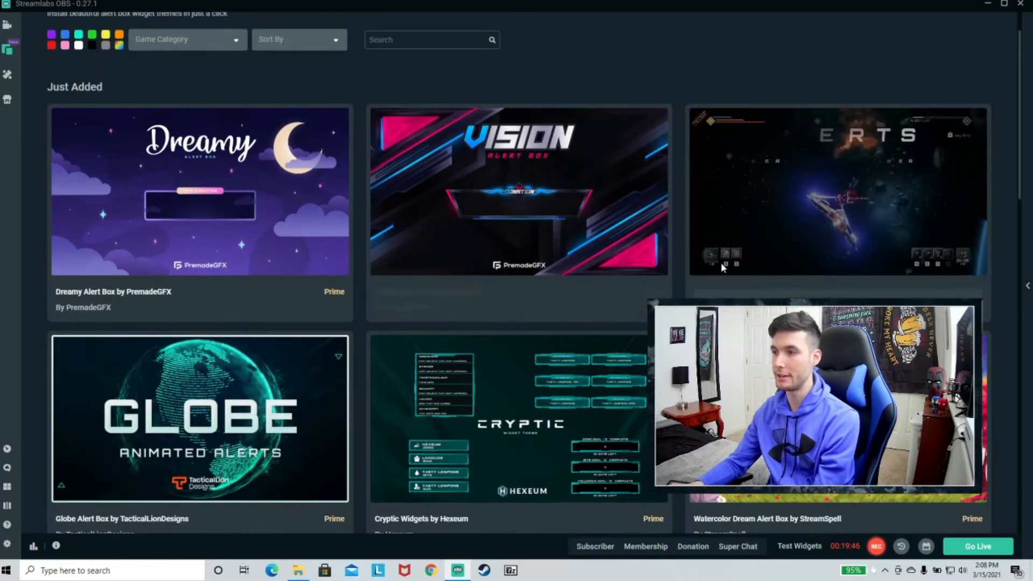
pyautogui.scroll(-1, 619, 304)
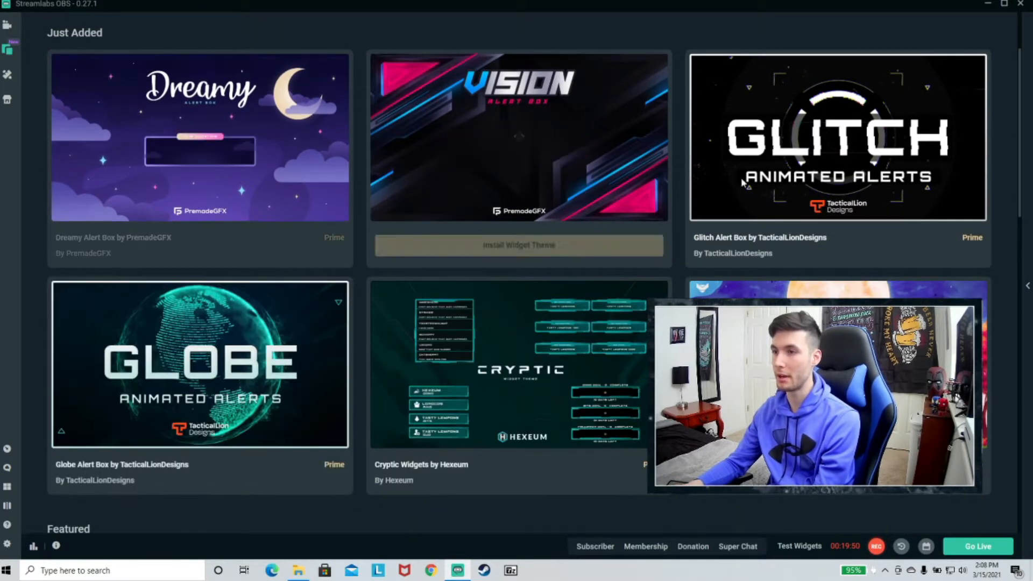
# Step: Browse the remaining alert box widget themes down through the Most Popular section
pyautogui.scroll(-3, 575, 400)
pyautogui.scroll(-4, 575, 399)
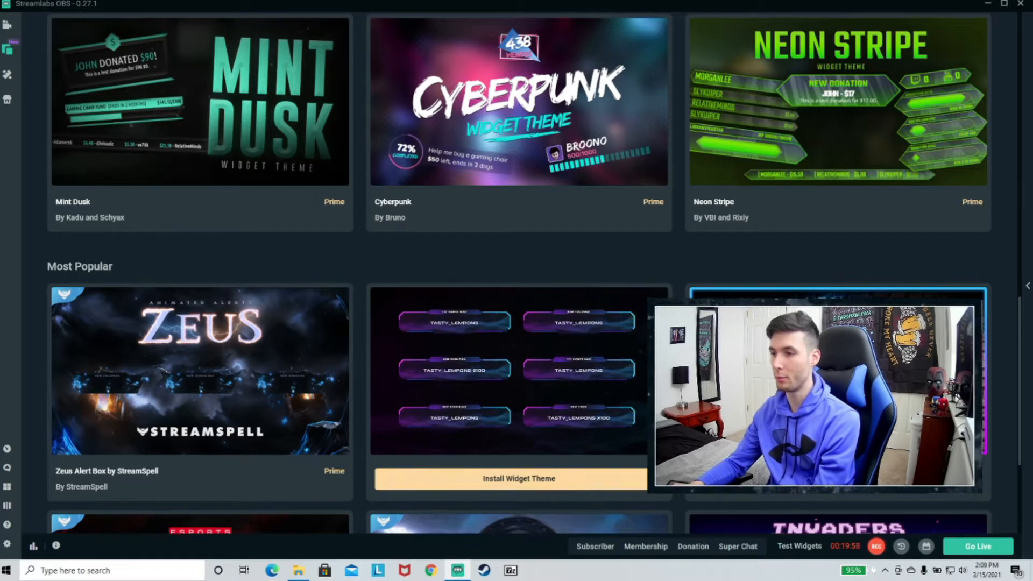
pyautogui.scroll(-1, 464, 244)
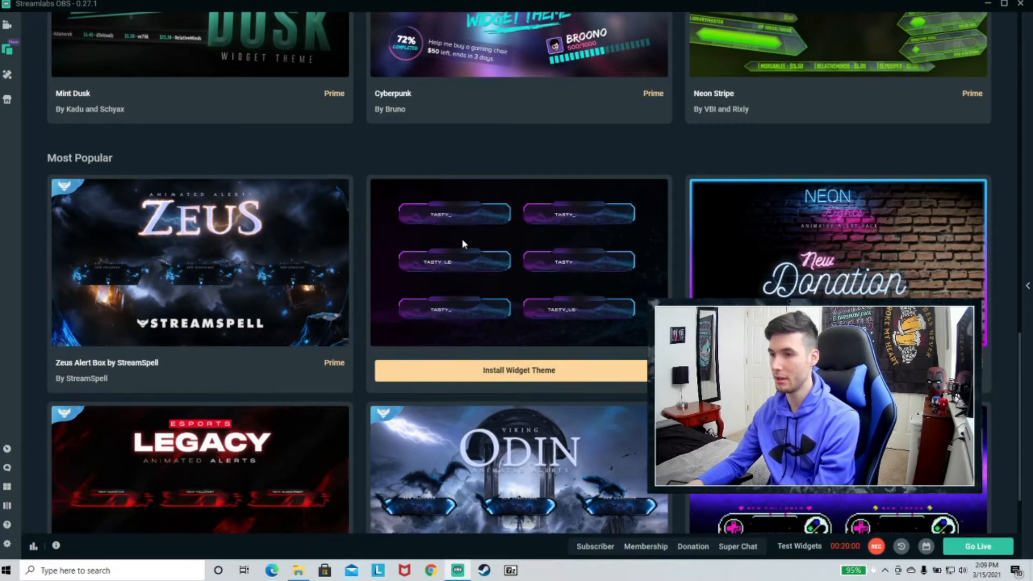
pyautogui.scroll(-1, 457, 373)
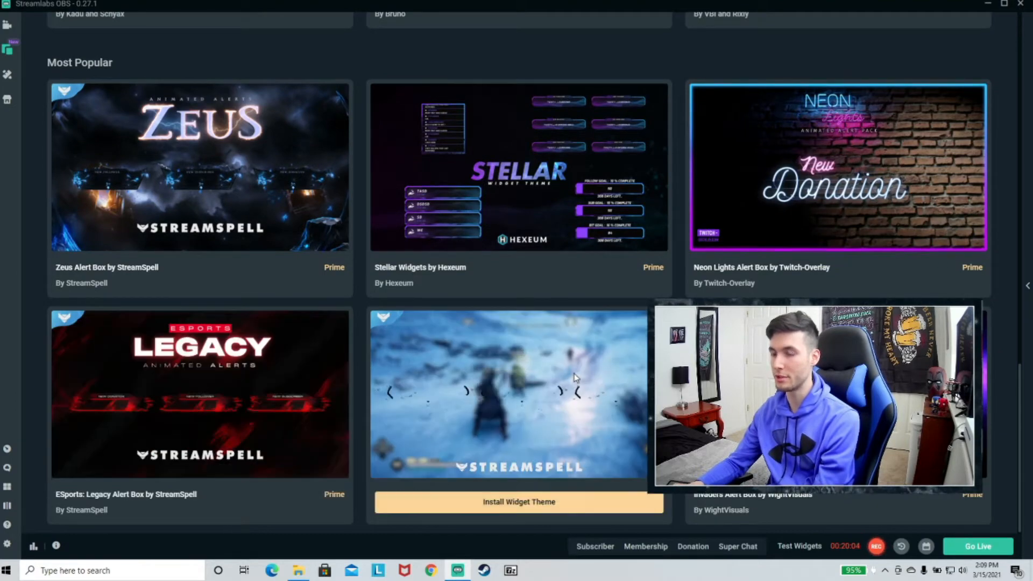
pyautogui.scroll(5, 554, 346)
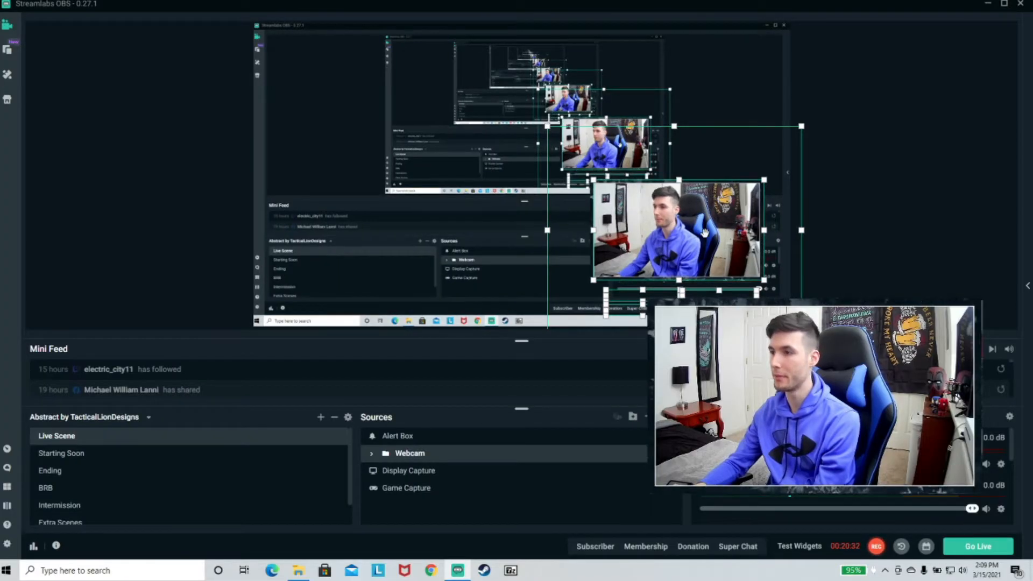
# Step: Move the webcam group into the lower-right corner of the scene and deselect it
pyautogui.moveTo(717, 275); pyautogui.dragTo(725, 274)
pyautogui.click(953, 191)
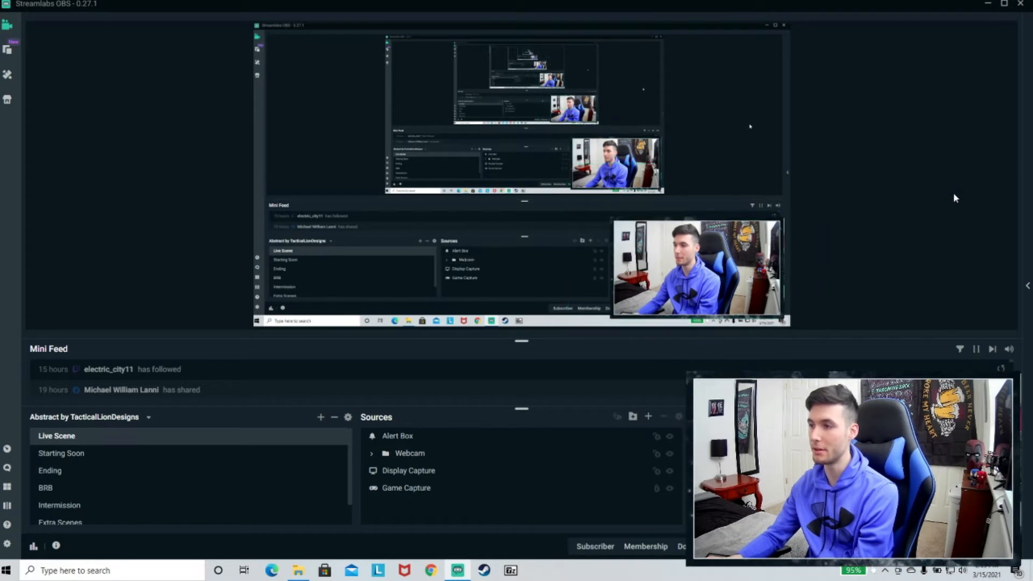
# Step: Add the existing Alert Box to the Live Scene a second time, and remove that duplicate source
pyautogui.click(429, 438)
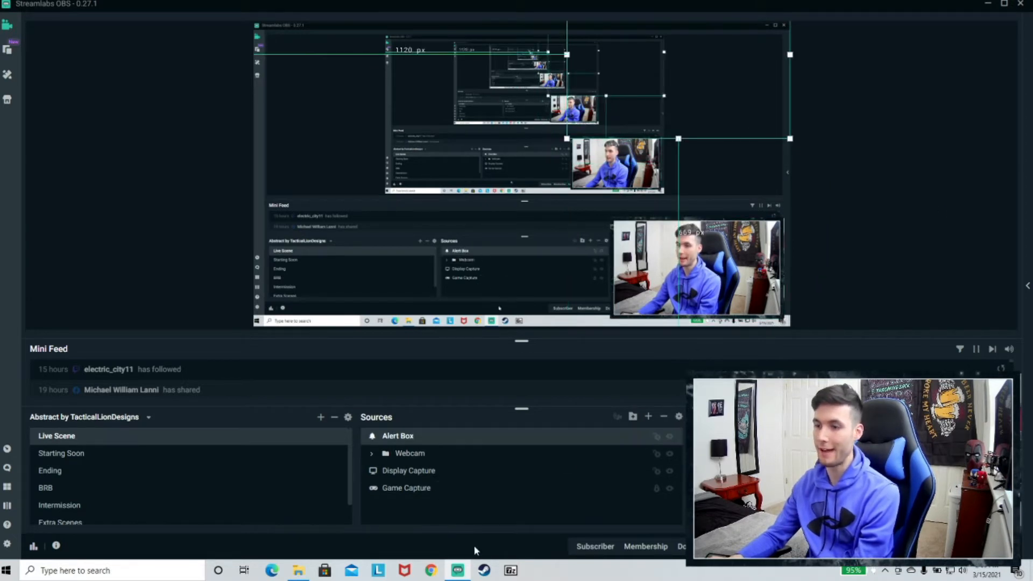
pyautogui.click(648, 418)
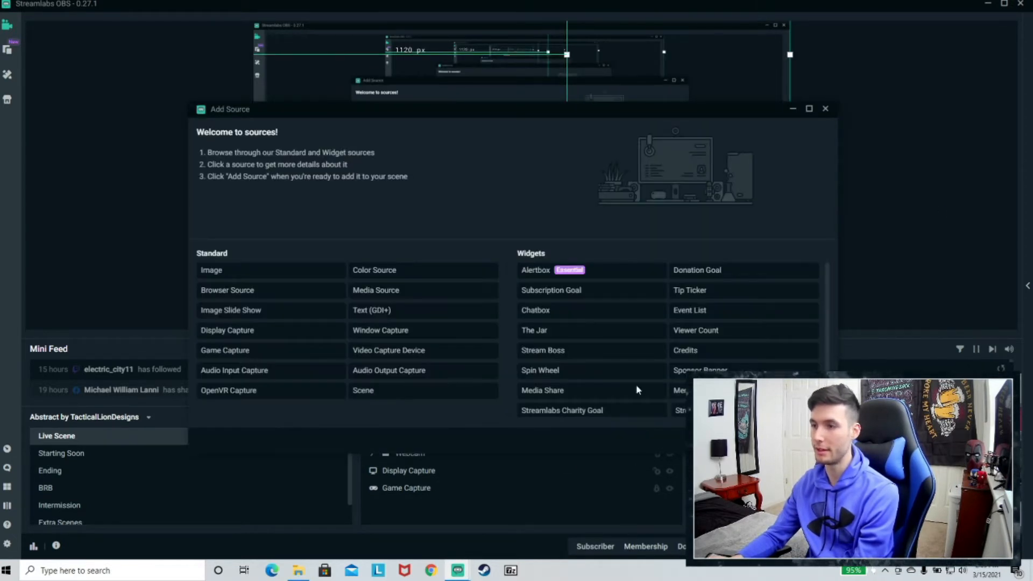
pyautogui.moveTo(650, 115); pyautogui.dragTo(595, 72)
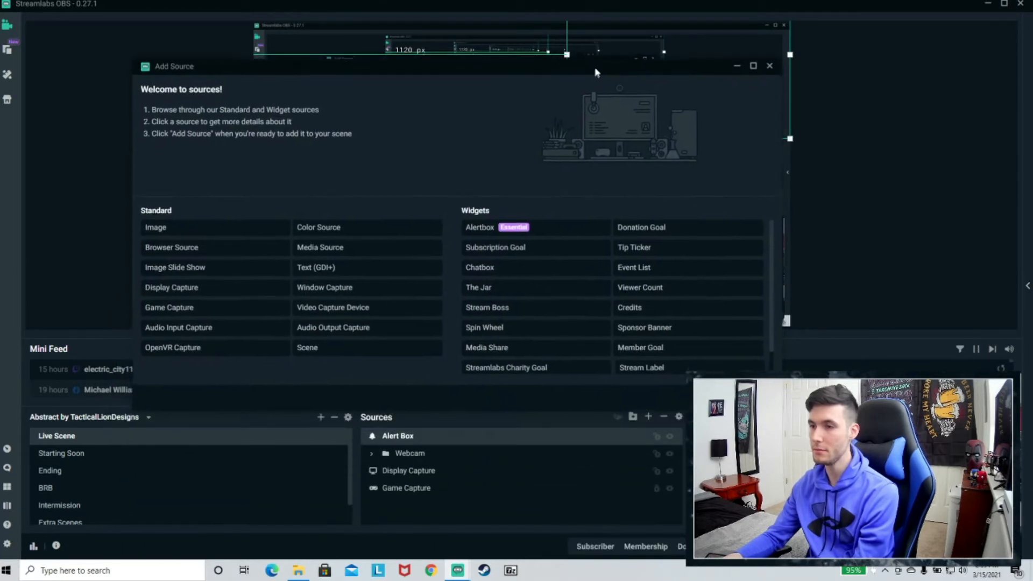
pyautogui.click(503, 230)
pyautogui.click(748, 397)
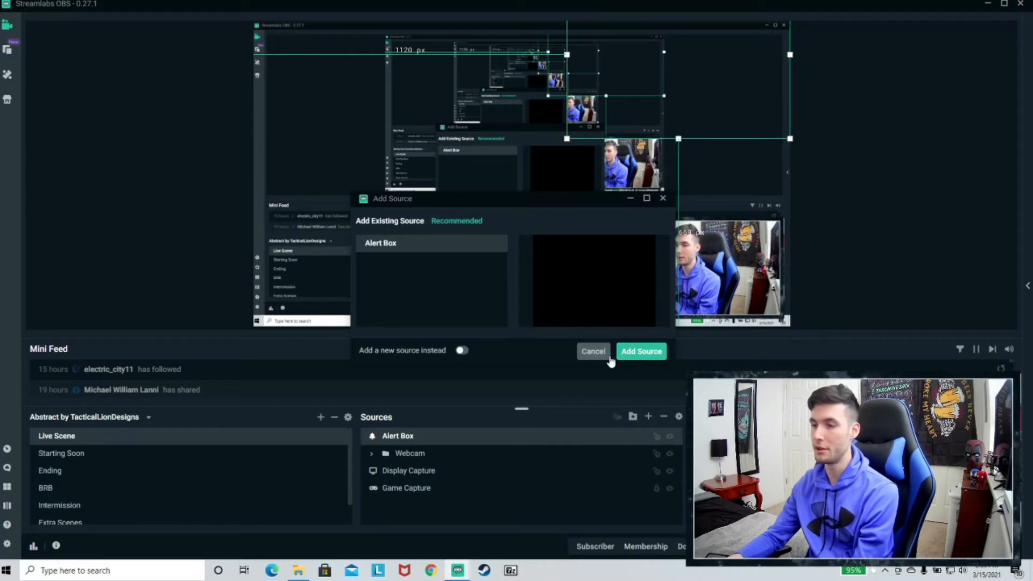
pyautogui.click(629, 354)
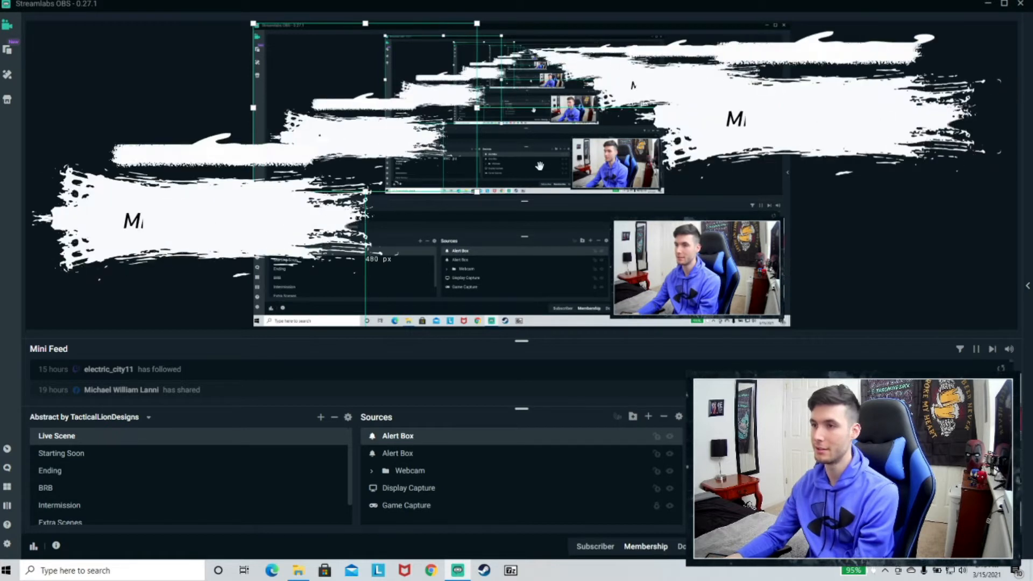
pyautogui.click(665, 416)
pyautogui.click(538, 282)
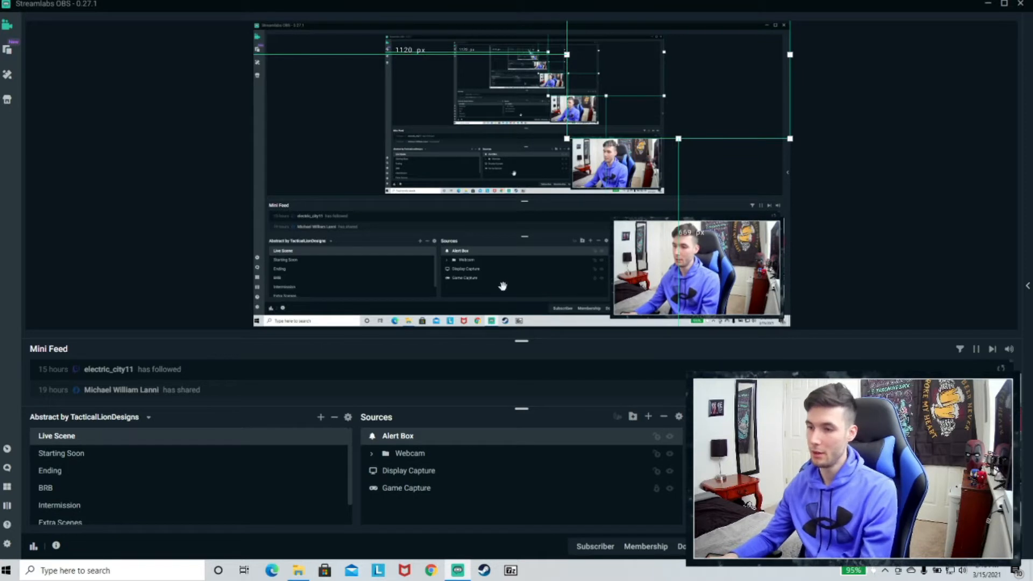
# Step: Open the Alert Box settings and inspect the Bits alert and the Subscribers alert's media properties
pyautogui.doubleClick(577, 446)
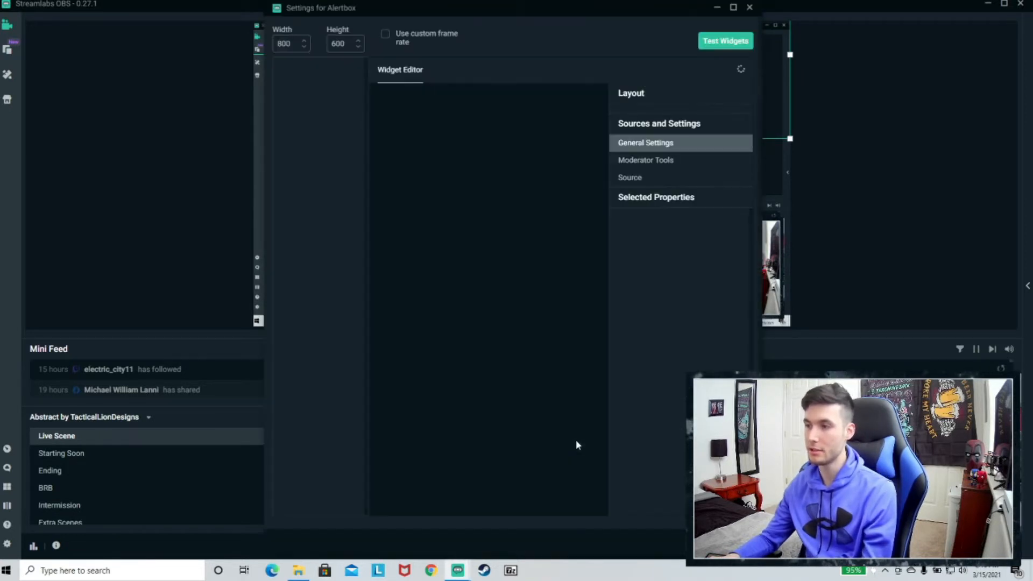
pyautogui.click(323, 119)
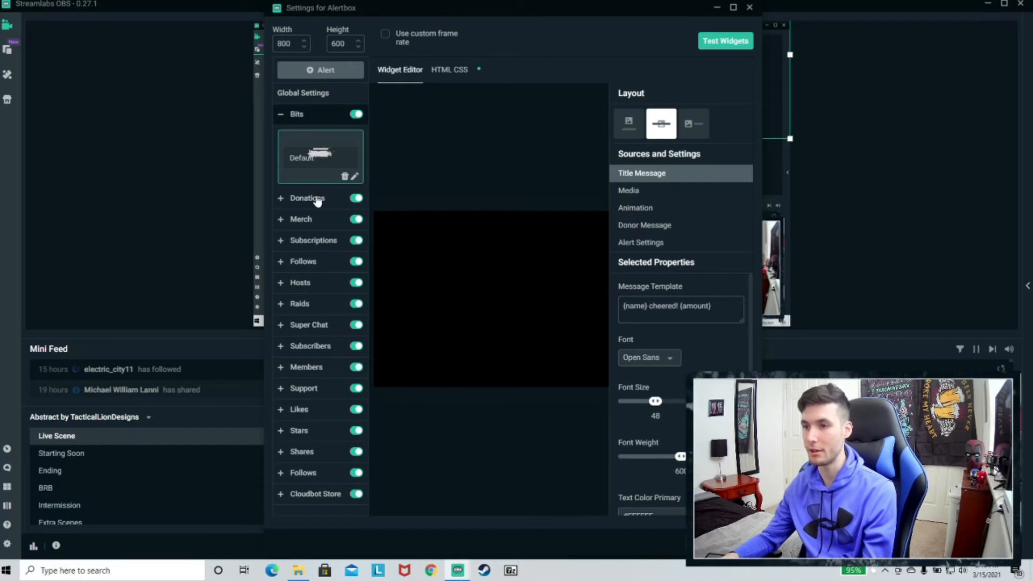
pyautogui.click(312, 346)
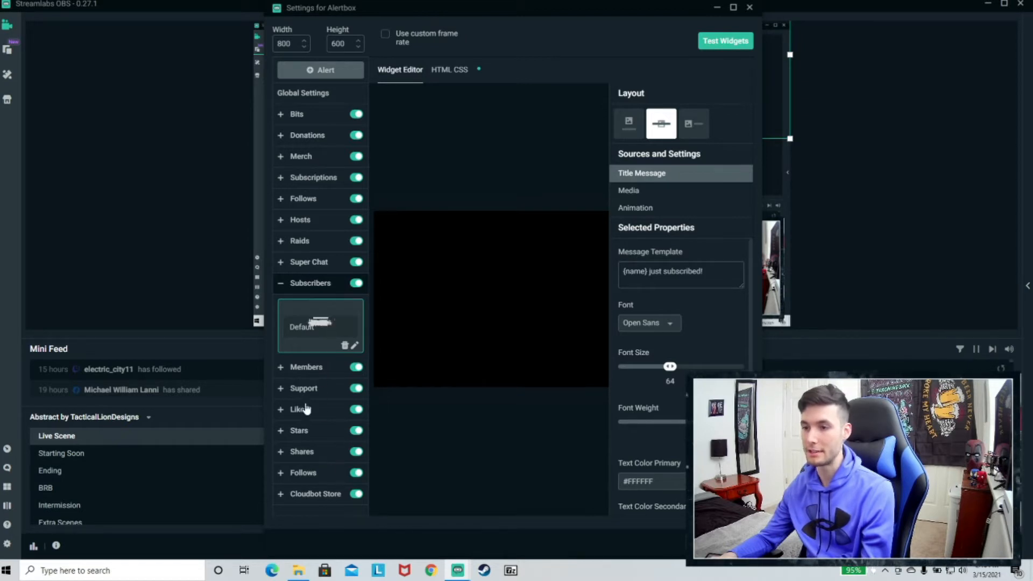
pyautogui.click(646, 195)
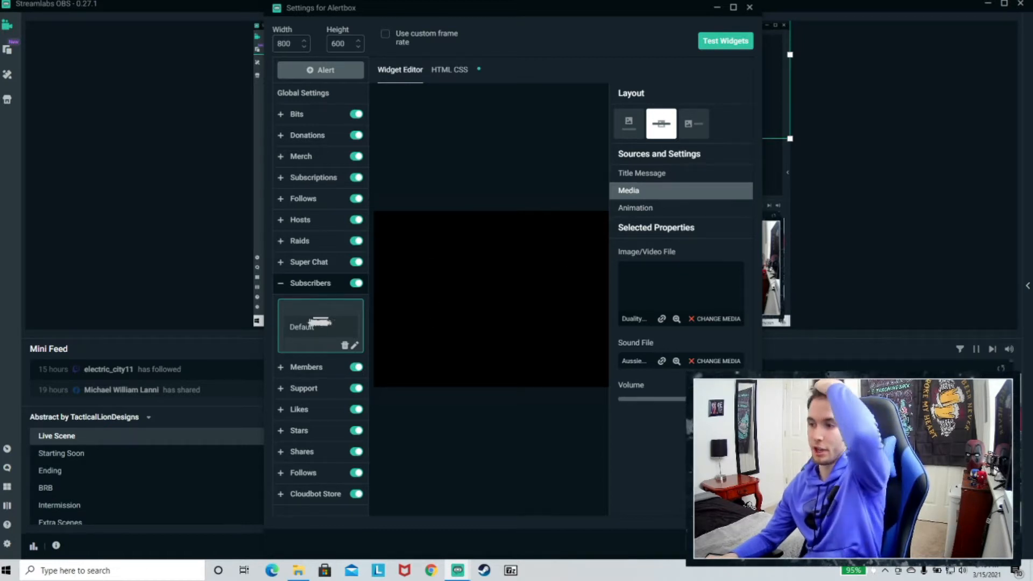
# Step: Change the Subscribers alert's sound file to the stock sound Bits
pyautogui.click(716, 361)
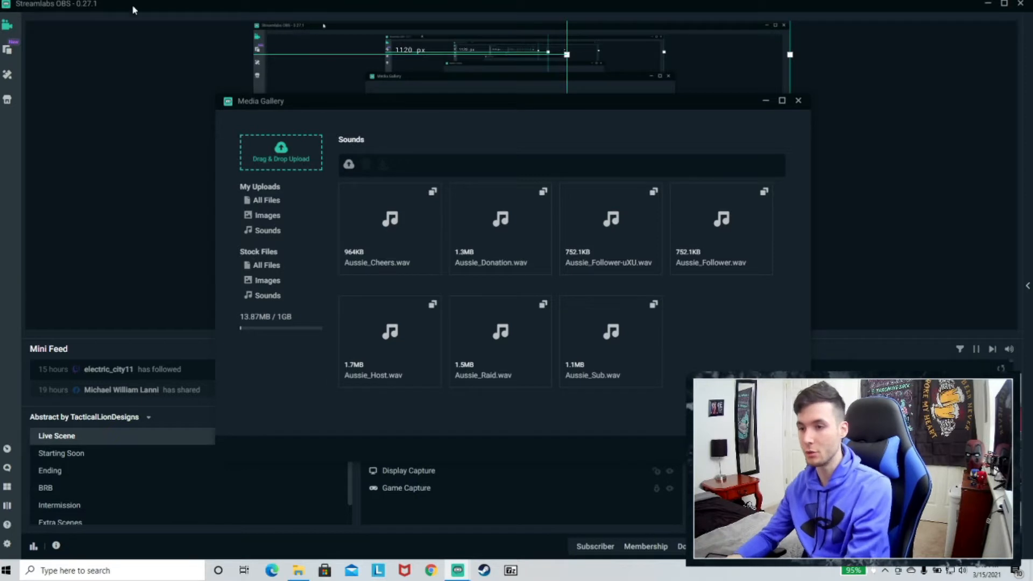
pyautogui.click(269, 300)
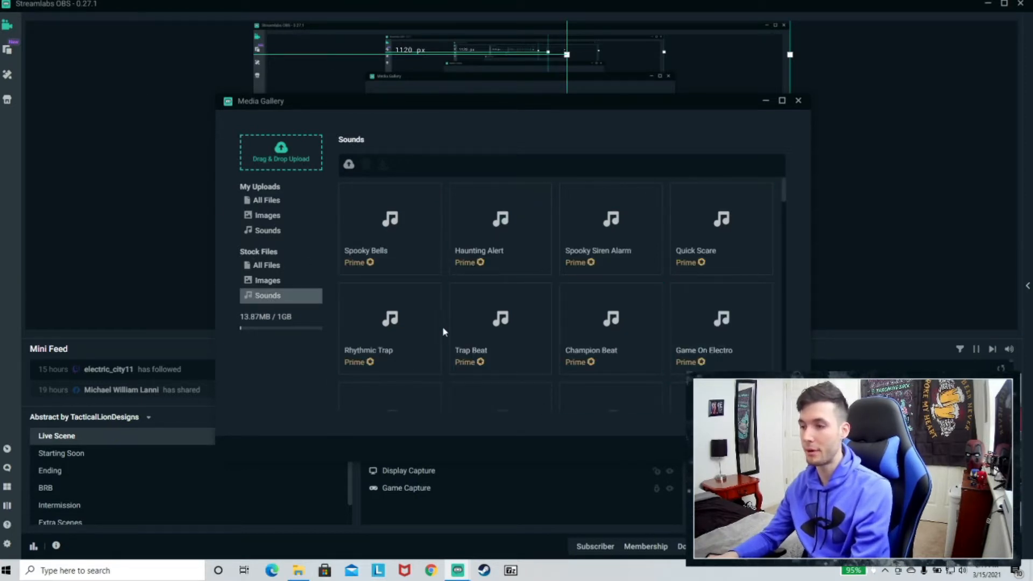
pyautogui.scroll(-1, 450, 323)
pyautogui.scroll(-8, 639, 367)
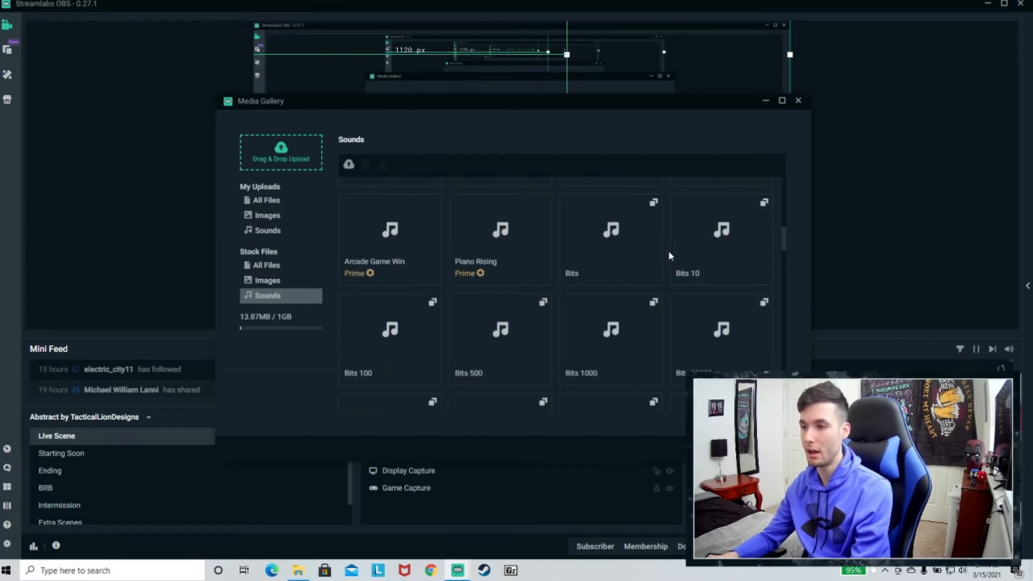
pyautogui.click(623, 256)
pyautogui.doubleClick(623, 256)
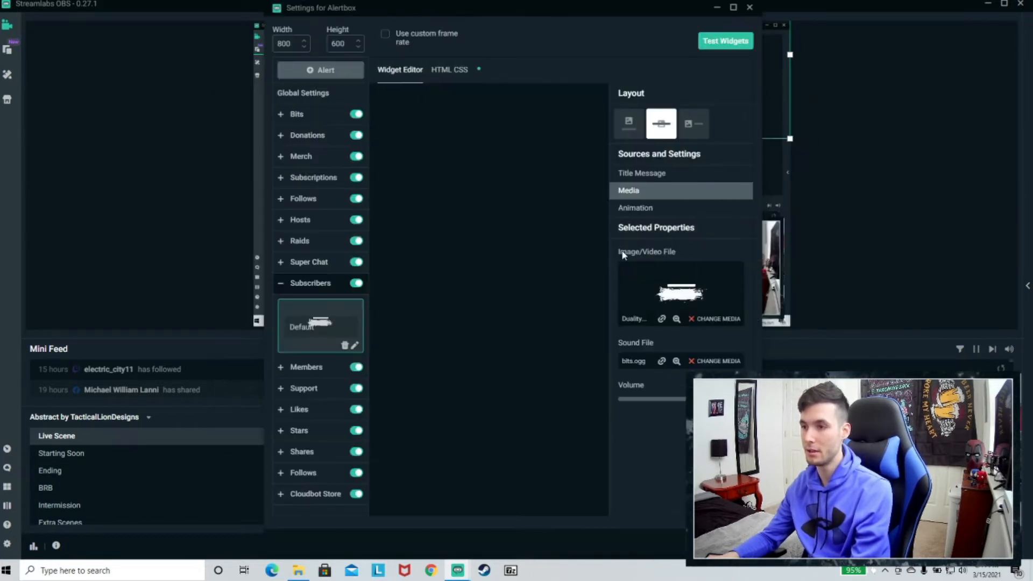
# Step: Browse the stock sounds for the Subscribers alert, selecting Bits 10, Bits 100 and Failure 2 to preview them
pyautogui.click(713, 360)
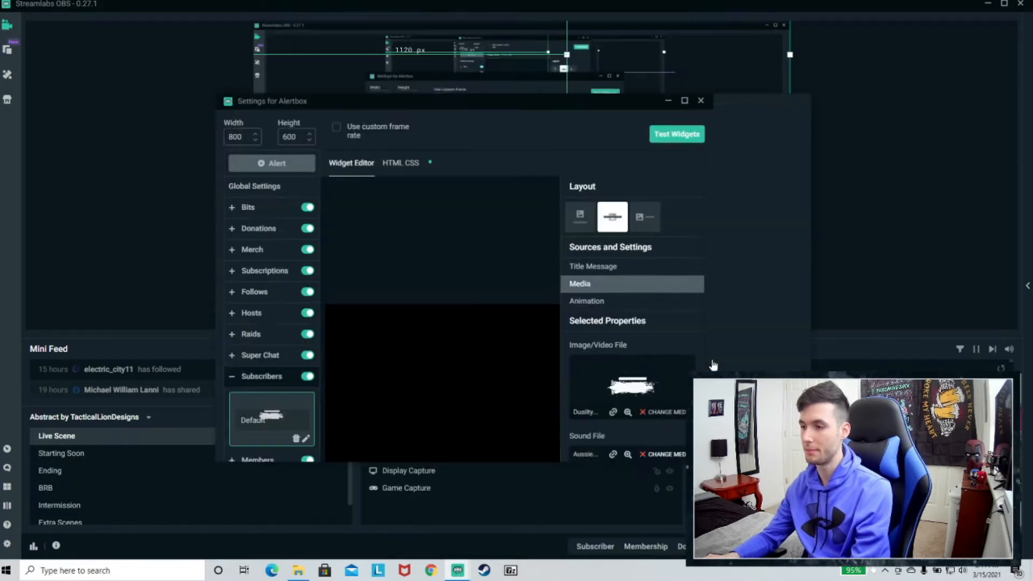
pyautogui.click(273, 281)
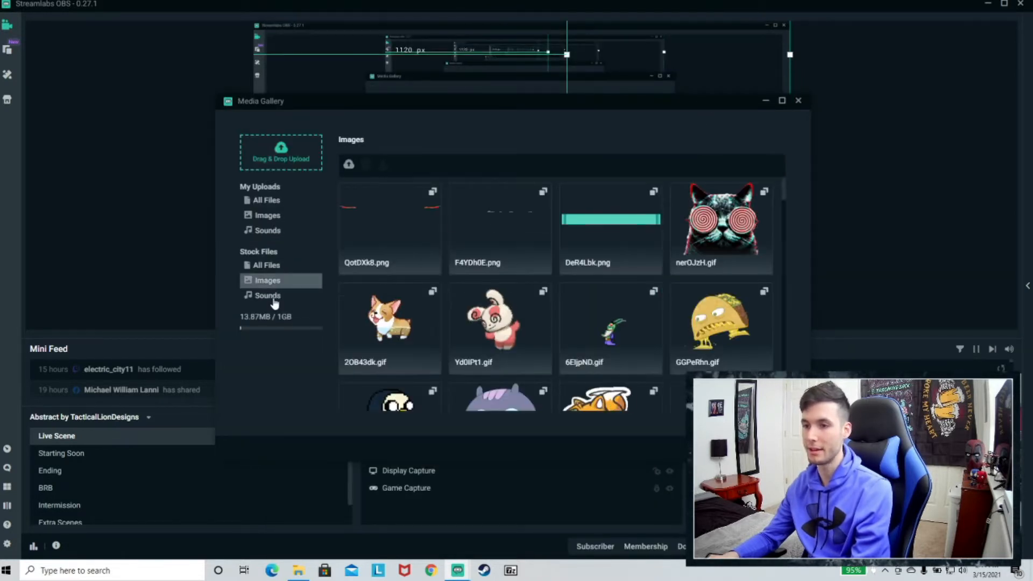
pyautogui.click(274, 295)
pyautogui.scroll(-10, 619, 295)
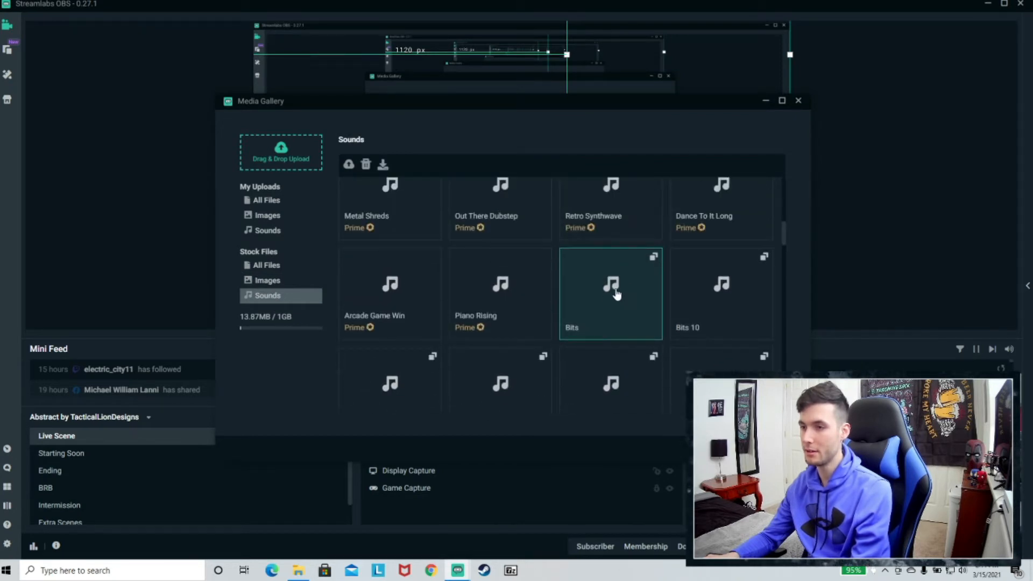
pyautogui.click(721, 285)
pyautogui.scroll(-1, 436, 310)
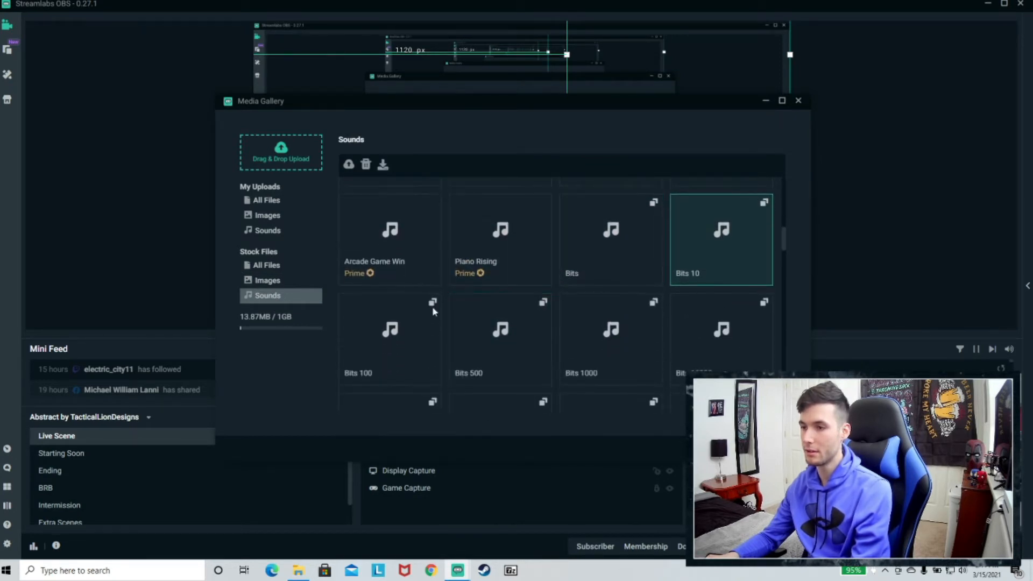
pyautogui.click(376, 327)
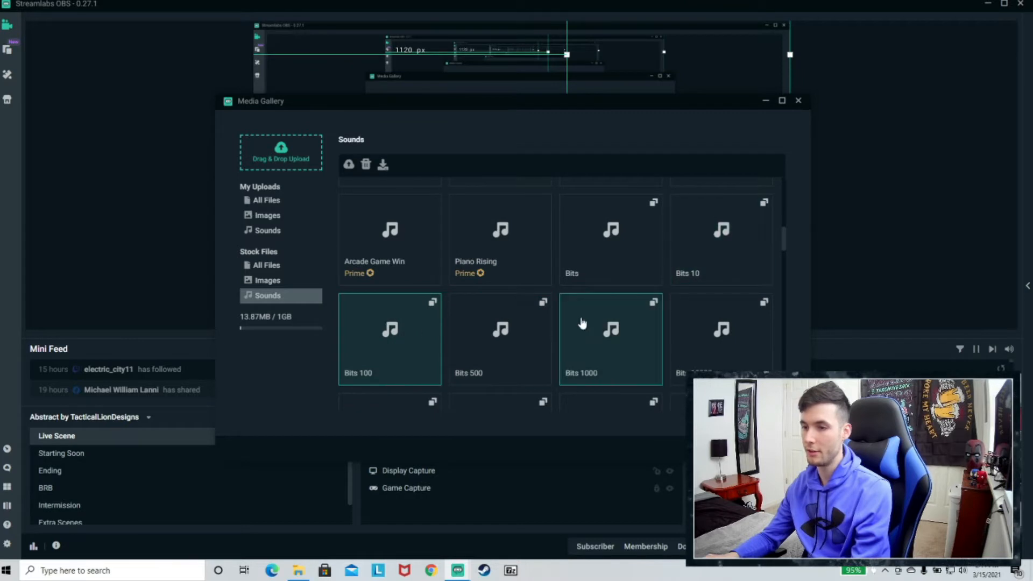
pyautogui.scroll(-3, 583, 325)
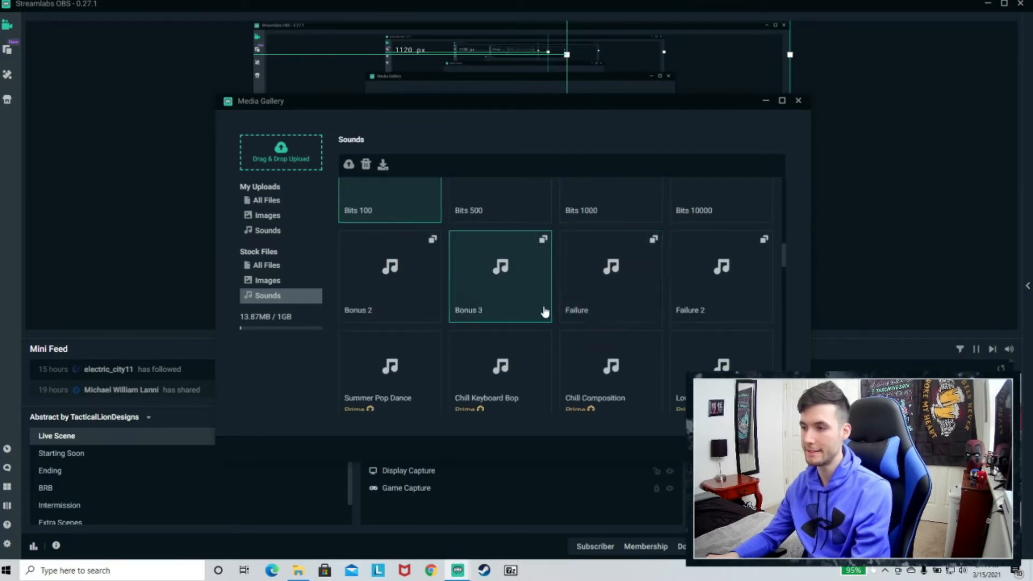
pyautogui.click(707, 302)
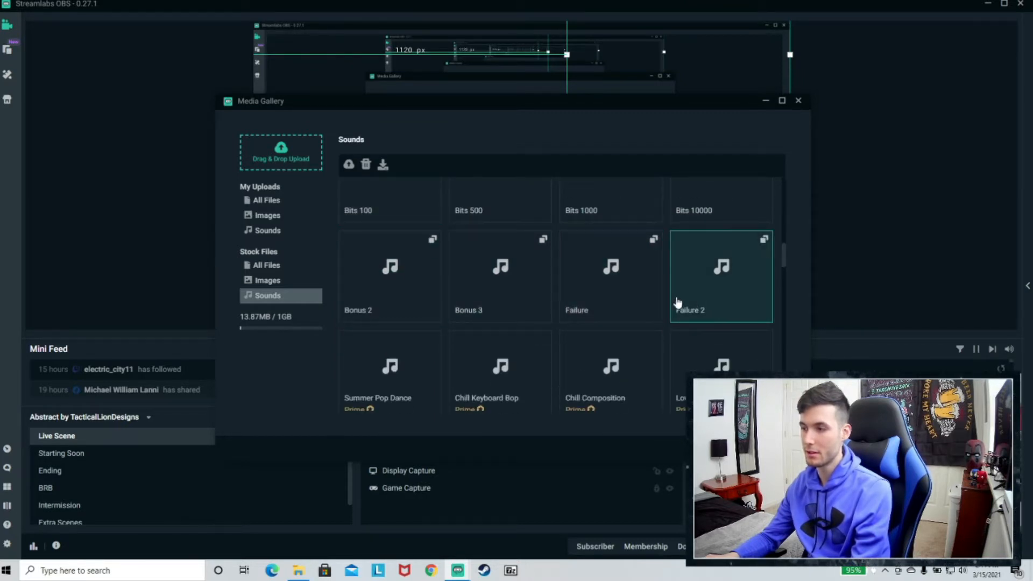
pyautogui.scroll(-8, 612, 296)
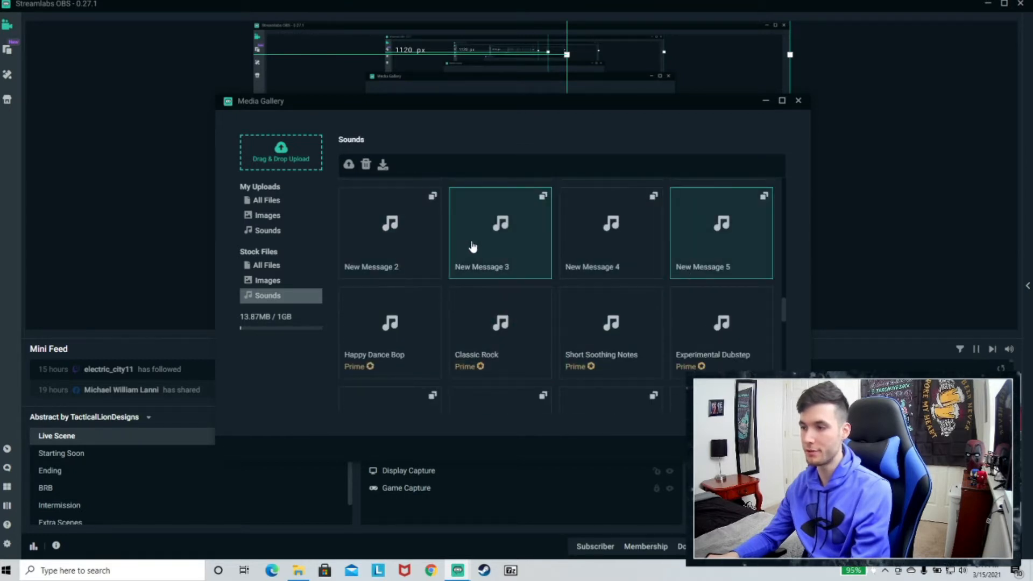
pyautogui.scroll(-10, 473, 246)
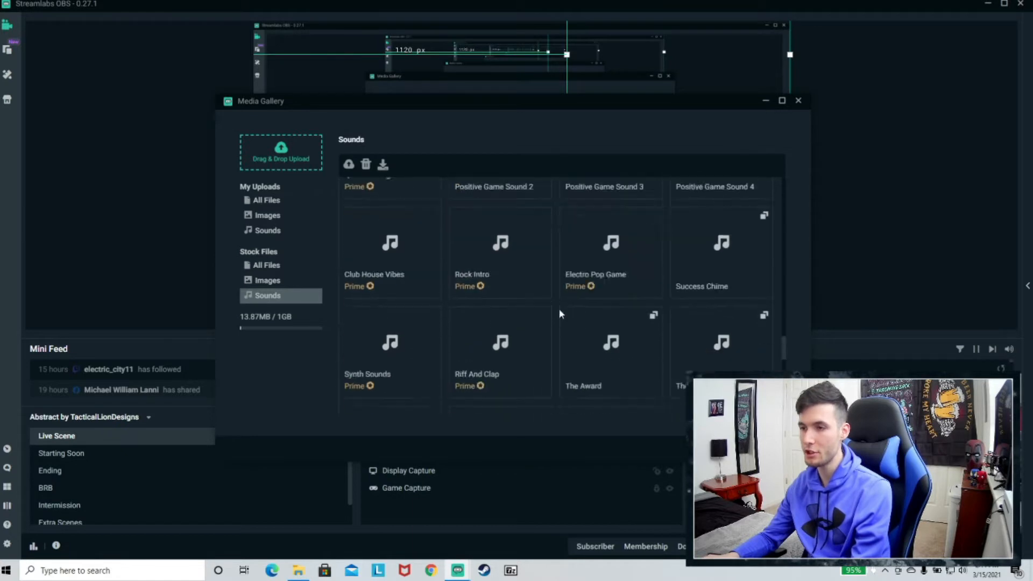
pyautogui.scroll(-6, 567, 315)
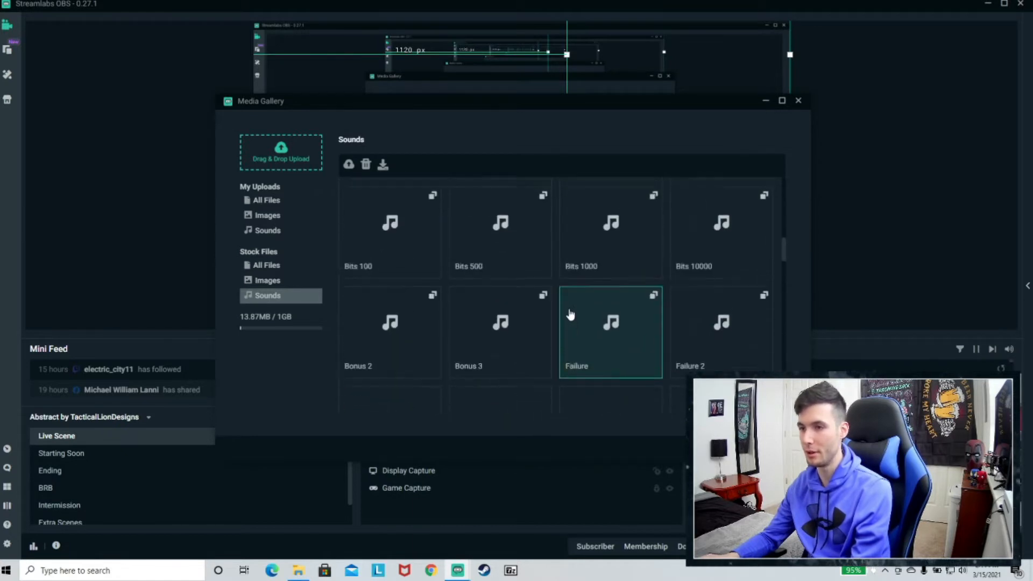
# Step: Set the Subscribers alert's sound to the uploaded Aussie_Sub.wav and close the Alert Box settings
pyautogui.click(286, 231)
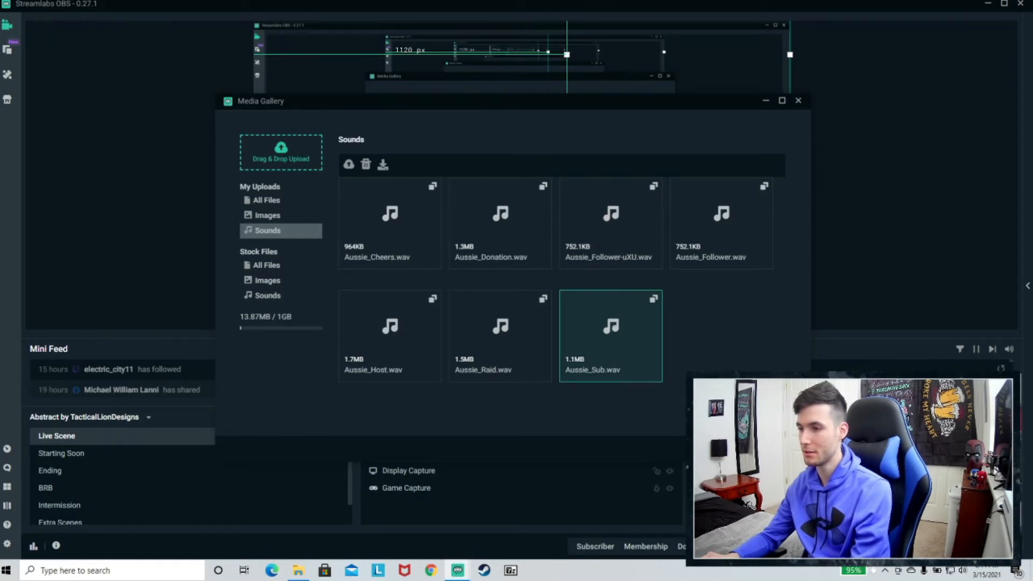
pyautogui.doubleClick(611, 336)
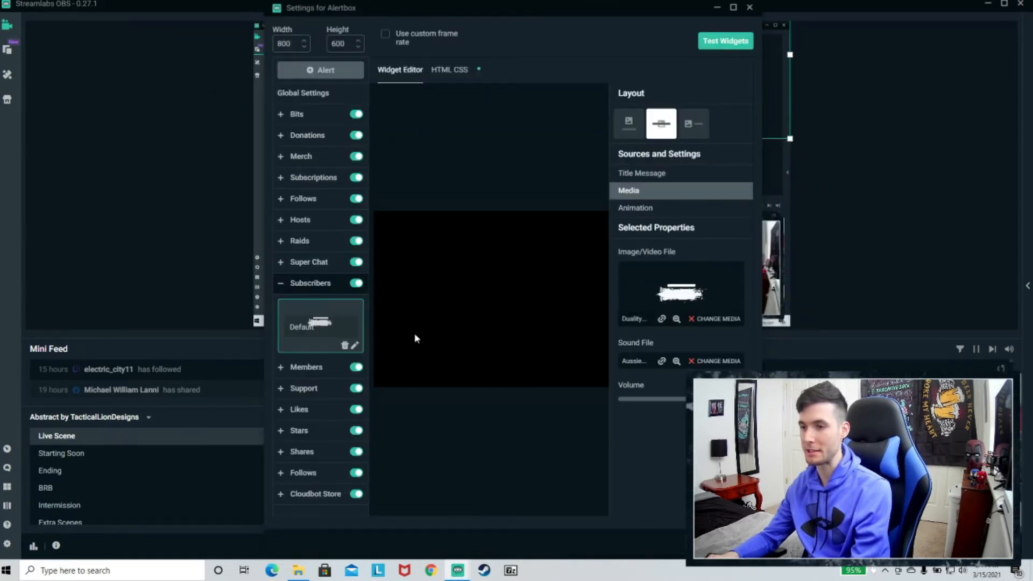
pyautogui.click(749, 7)
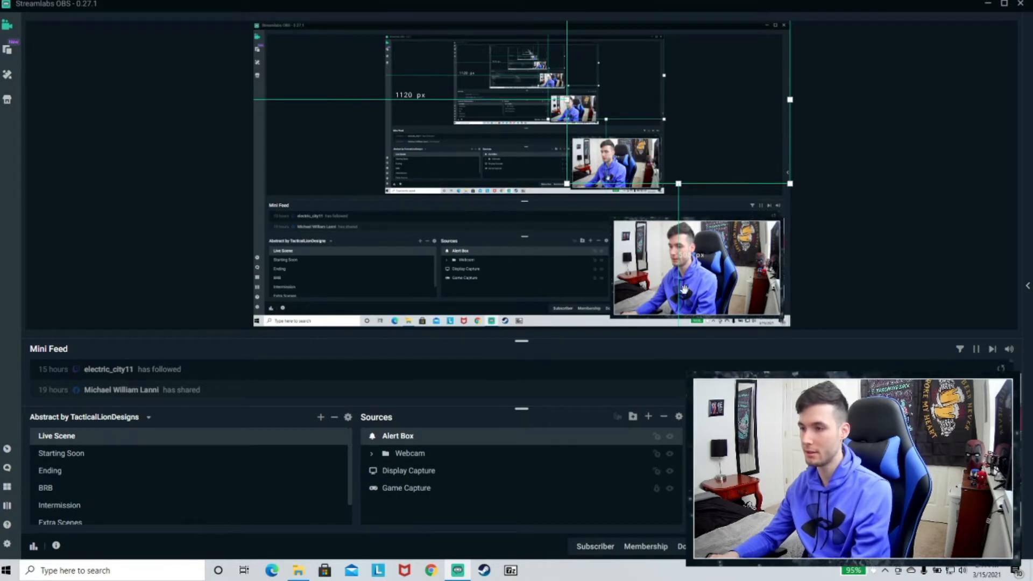
# Step: Move the webcam group to the scene's upper-left corner and raise the Alert Box at upper right during a test Subscriber alert
pyautogui.moveTo(684, 289); pyautogui.dragTo(396, 115)
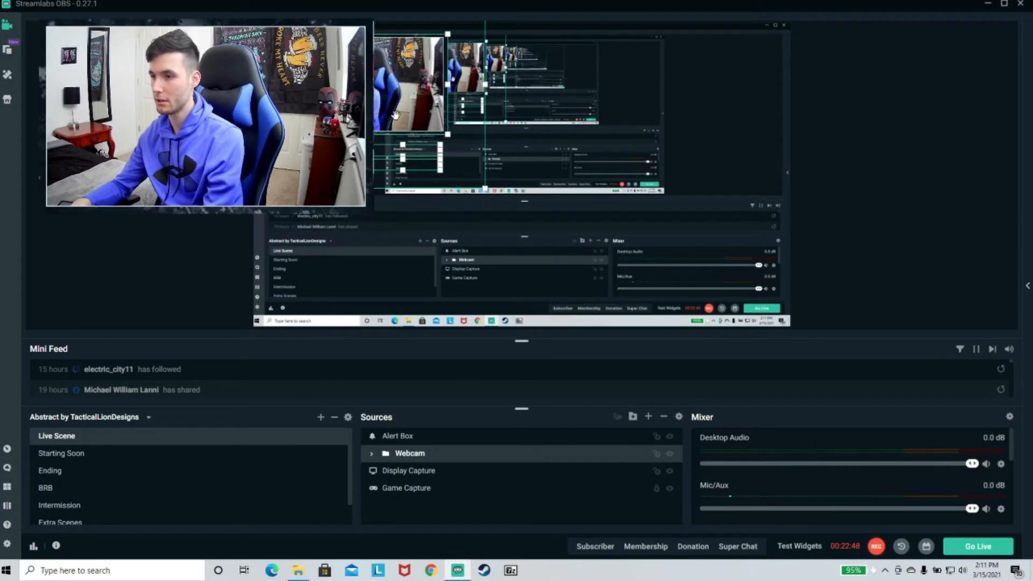
pyautogui.click(607, 552)
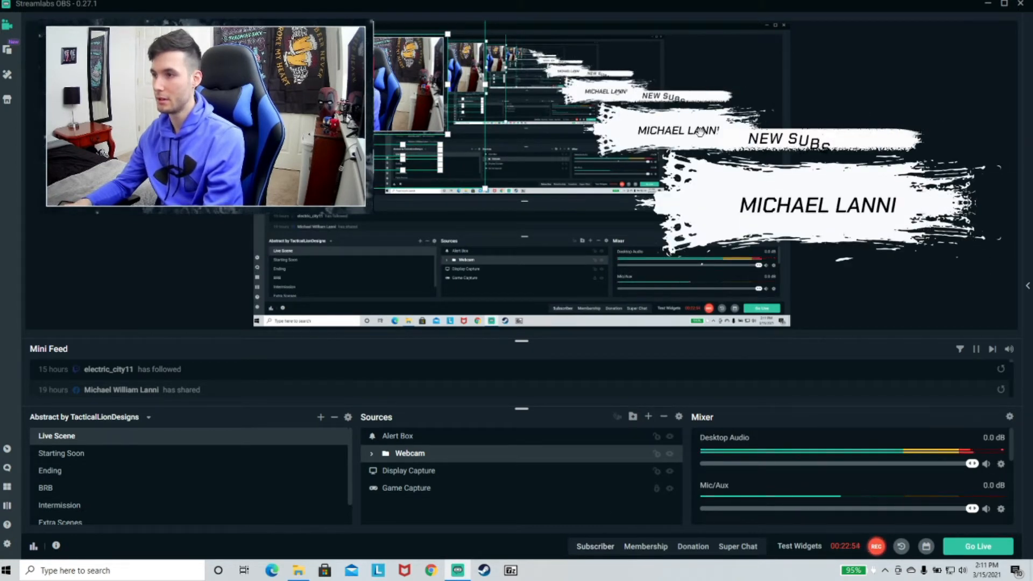
pyautogui.moveTo(699, 132); pyautogui.dragTo(699, 42)
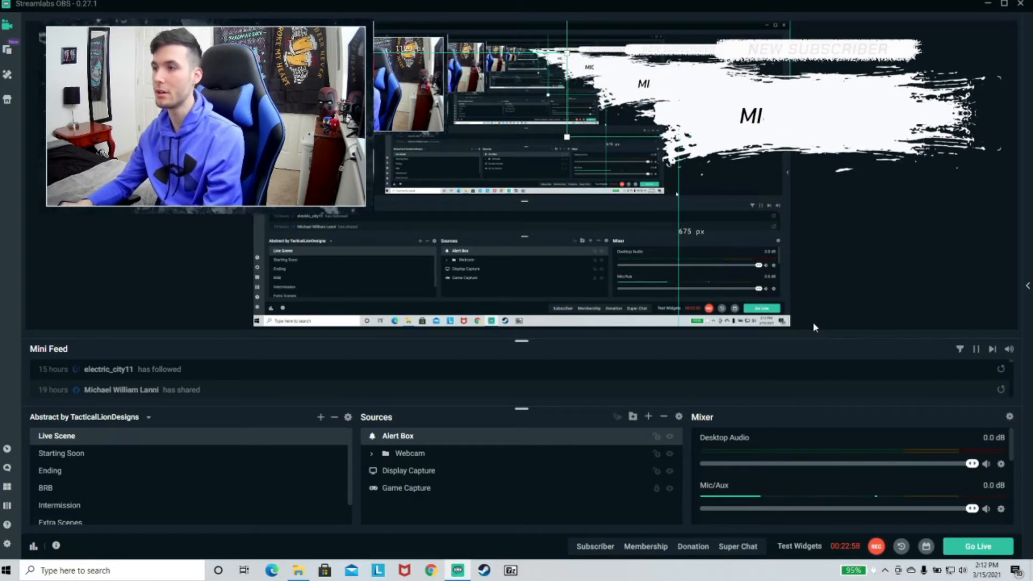
# Step: Place the Alert Box at the canvas's lower middle, test a Subscriber alert, and move it to the upper-right corner
pyautogui.moveTo(732, 172); pyautogui.dragTo(580, 182)
pyautogui.click(602, 545)
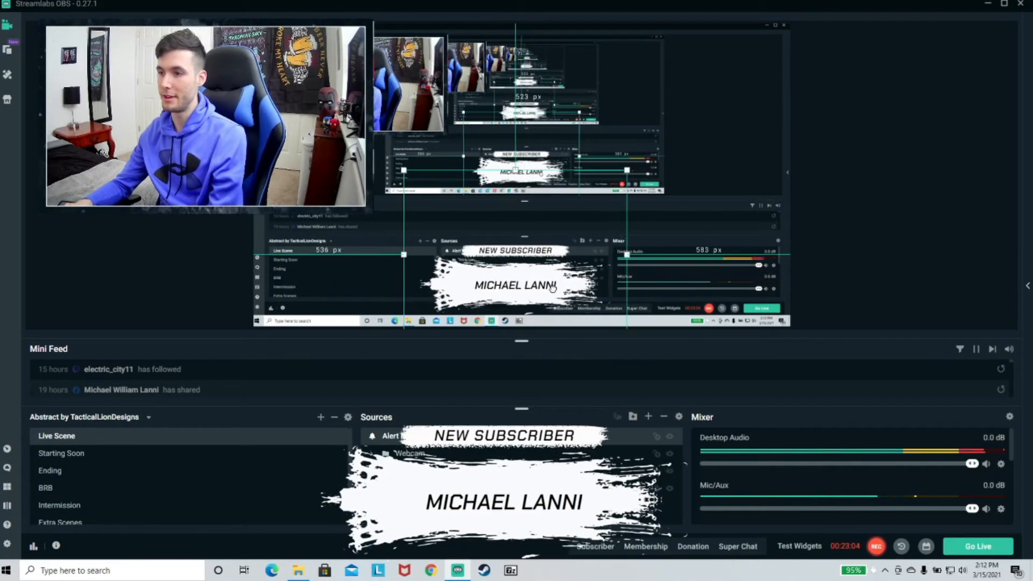
pyautogui.moveTo(532, 309); pyautogui.dragTo(734, 93)
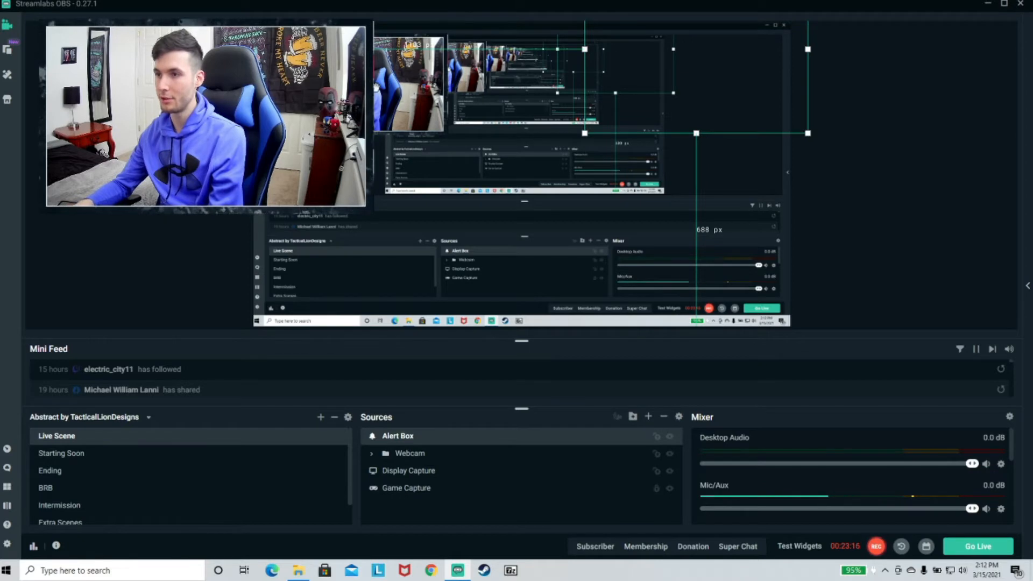
# Step: Scale the whole Webcam group down and place it in the scene's lower-right corner
pyautogui.moveTo(376, 86)
pyautogui.mouseDown()
pyautogui.moveTo(432, 165)
pyautogui.moveTo(376, 83)
pyautogui.mouseUp()
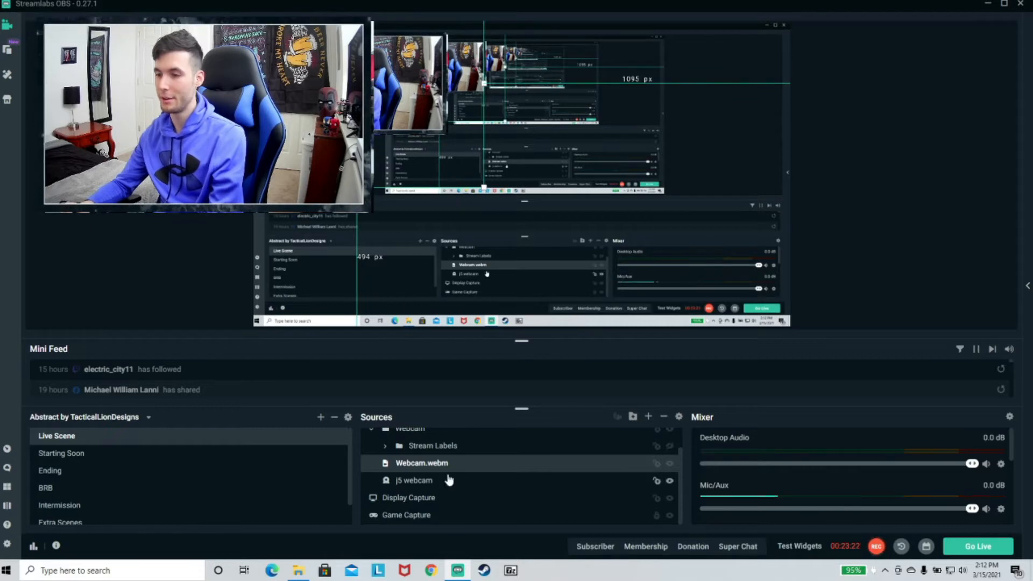
pyautogui.scroll(1, 445, 474)
pyautogui.click(411, 453)
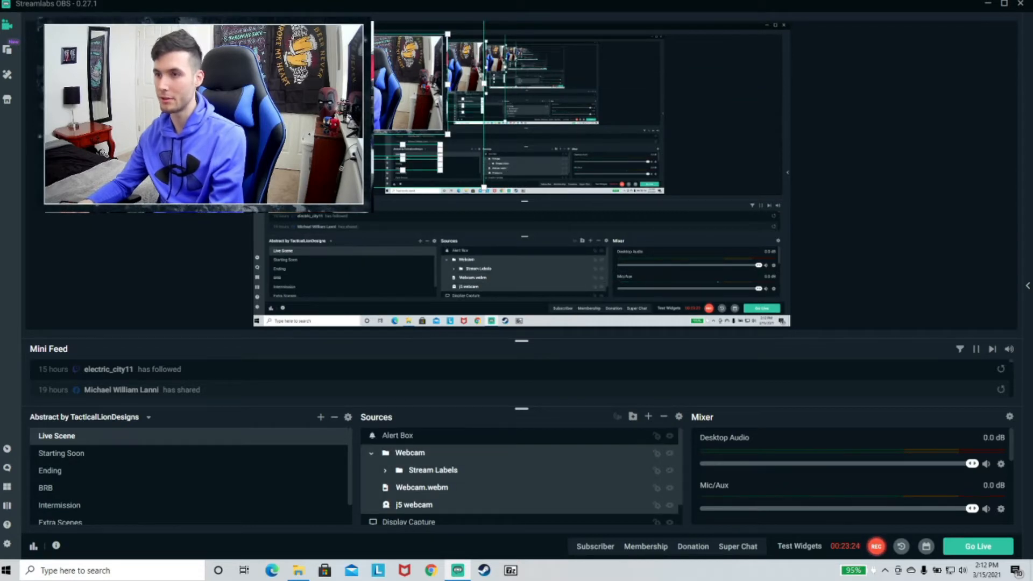
pyautogui.moveTo(44, 25); pyautogui.dragTo(153, 35)
pyautogui.moveTo(417, 107); pyautogui.dragTo(697, 282)
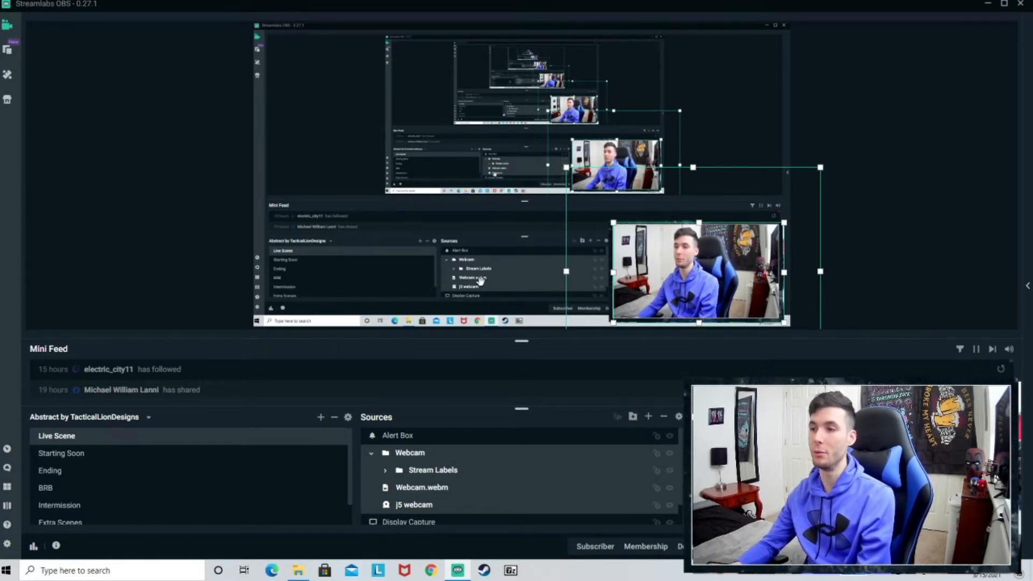
pyautogui.moveTo(566, 167); pyautogui.dragTo(617, 209)
pyautogui.moveTo(705, 296); pyautogui.dragTo(691, 271)
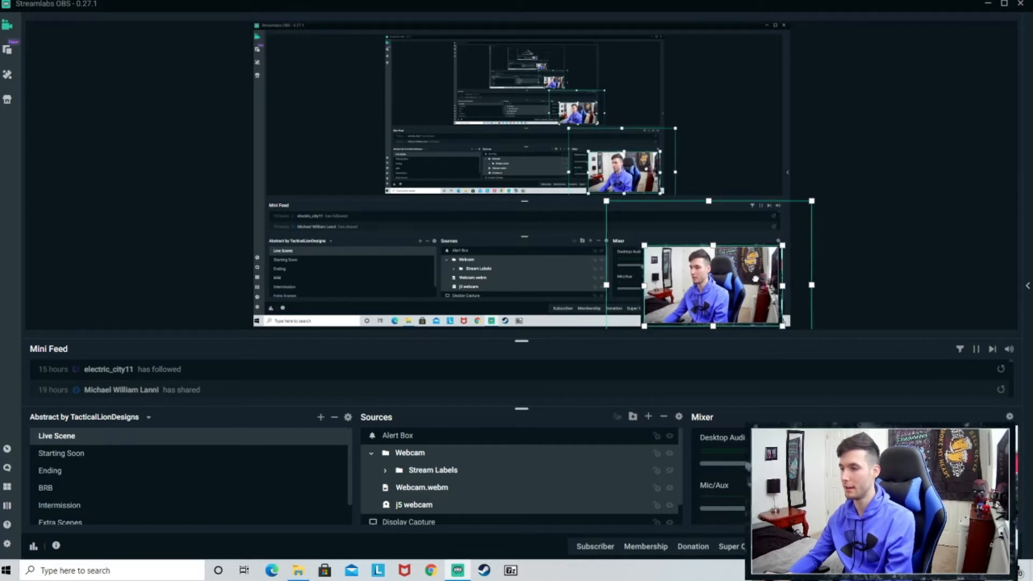
pyautogui.moveTo(755, 281); pyautogui.dragTo(756, 273)
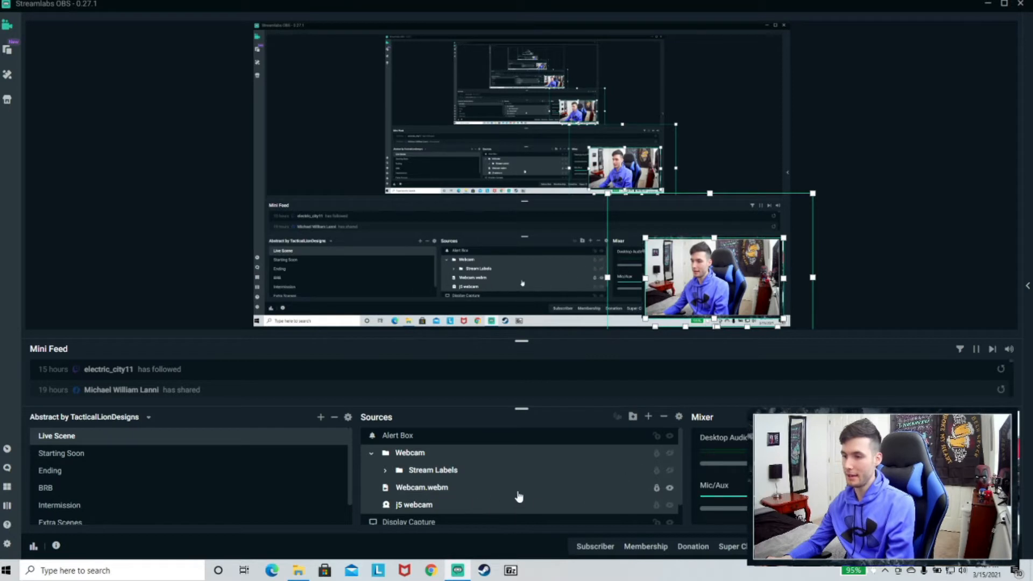
# Step: Lock the Alert Box and the Webcam group's sources in place
pyautogui.click(657, 438)
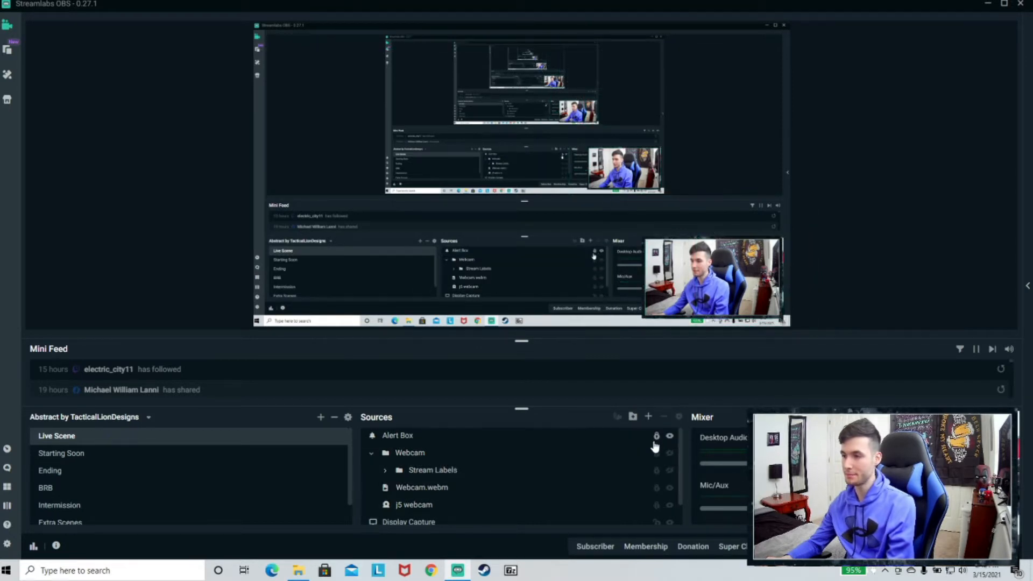
pyautogui.scroll(-2, 560, 484)
pyautogui.scroll(2, 489, 508)
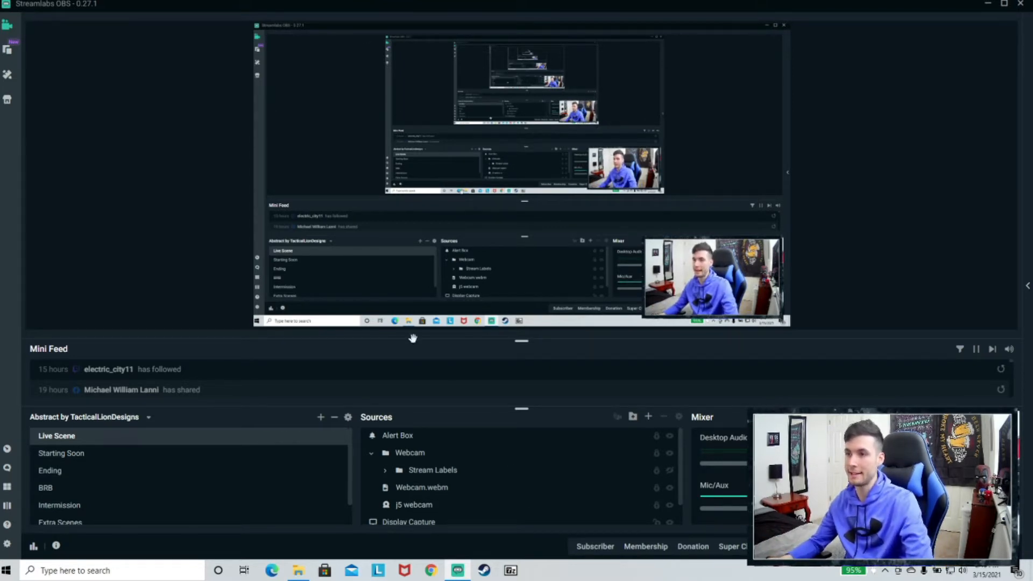
# Step: Add a Chatbox widget as a new source to the Live Scene and name it Chatbox
pyautogui.click(651, 418)
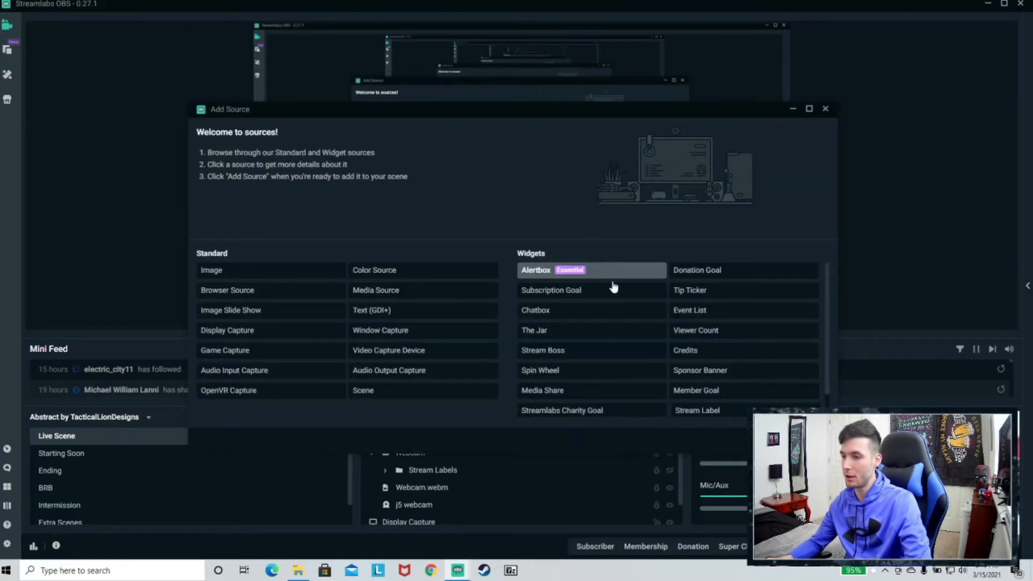
pyautogui.click(541, 315)
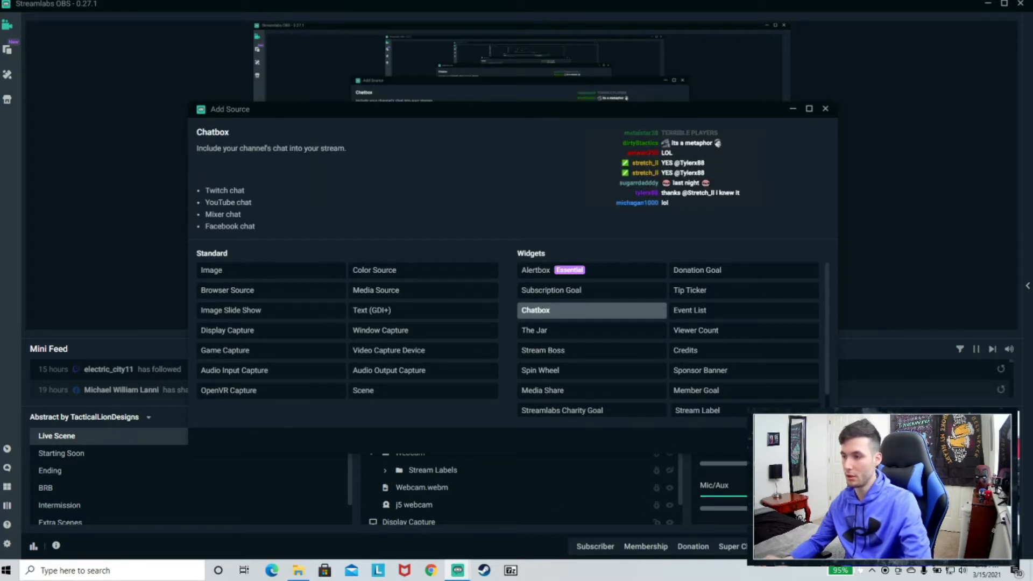
pyautogui.click(803, 441)
pyautogui.click(458, 350)
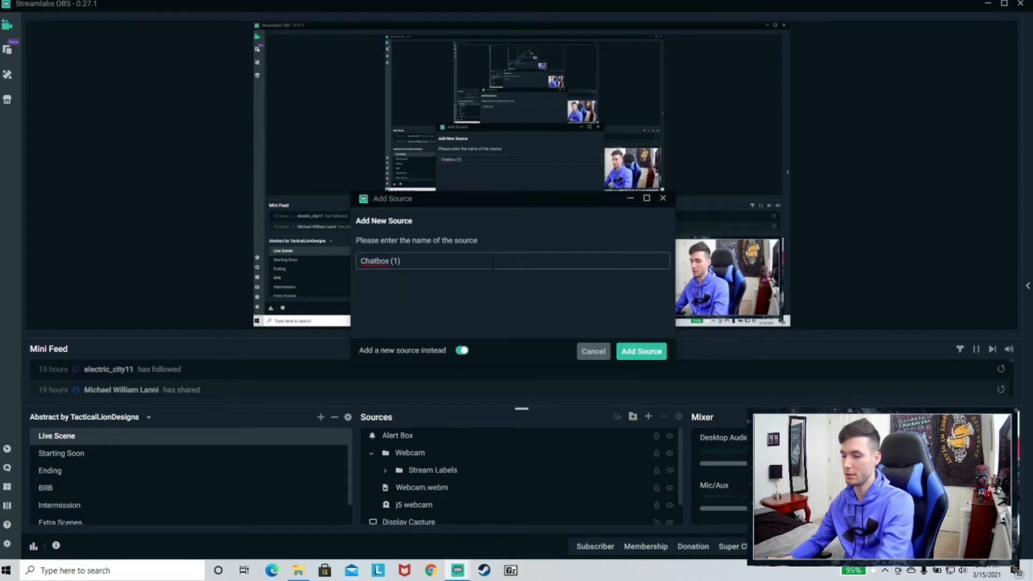
pyautogui.press('BackSpace')
pyautogui.press('BackSpace')
pyautogui.press('BackSpace')
pyautogui.press('BackSpace')
pyautogui.click(654, 352)
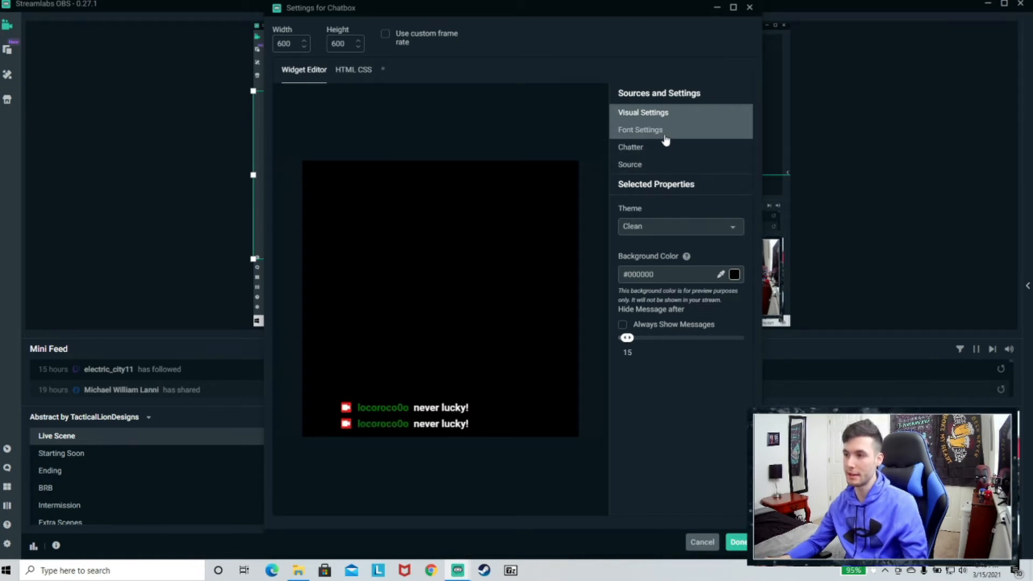
# Step: Preview the Boxed, Twitch, Old School and Chunky themes for the Chatbox and return the theme to Clean
pyautogui.click(686, 225)
pyautogui.click(670, 268)
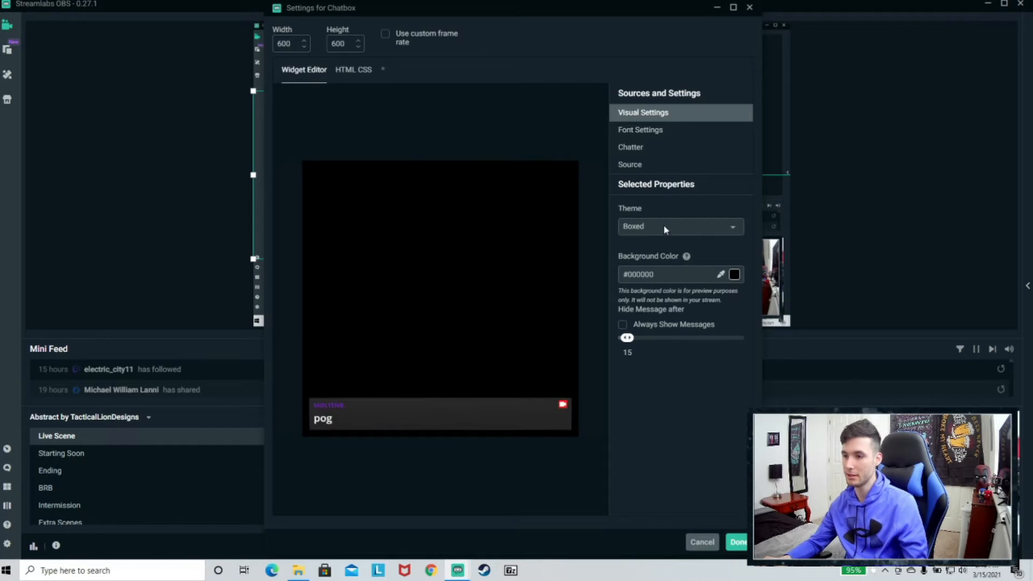
pyautogui.click(665, 229)
pyautogui.click(673, 286)
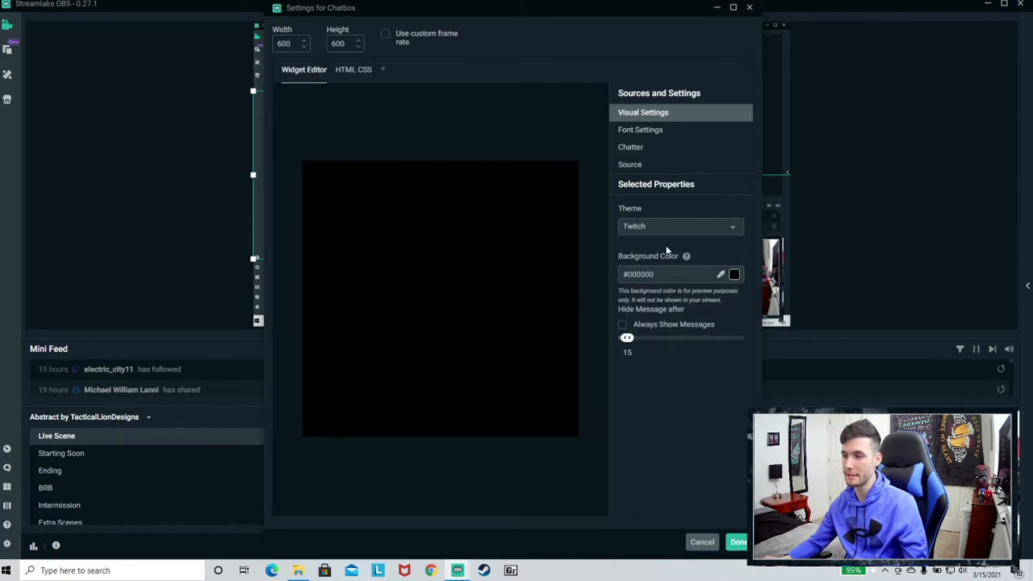
pyautogui.click(666, 230)
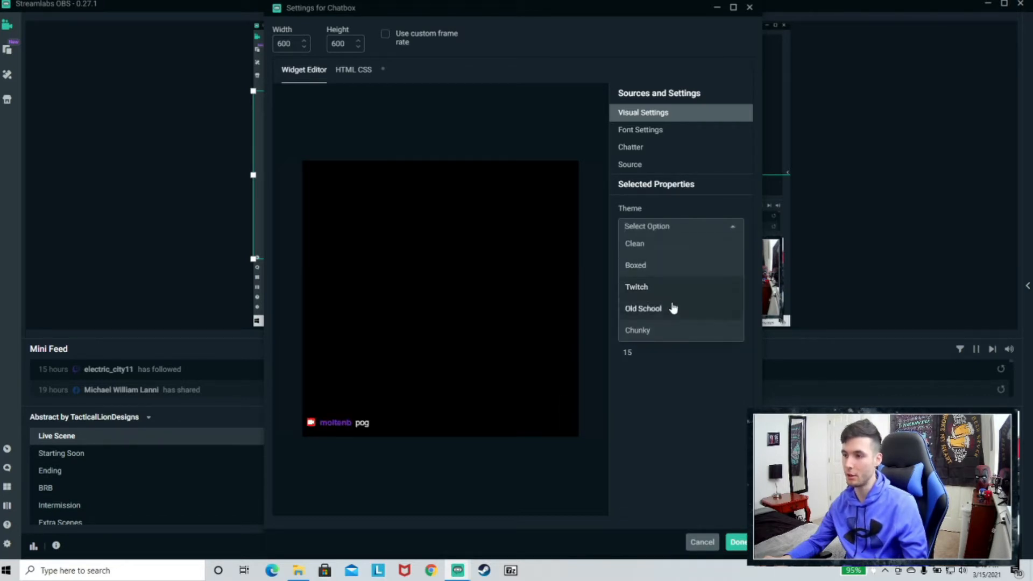
pyautogui.click(673, 309)
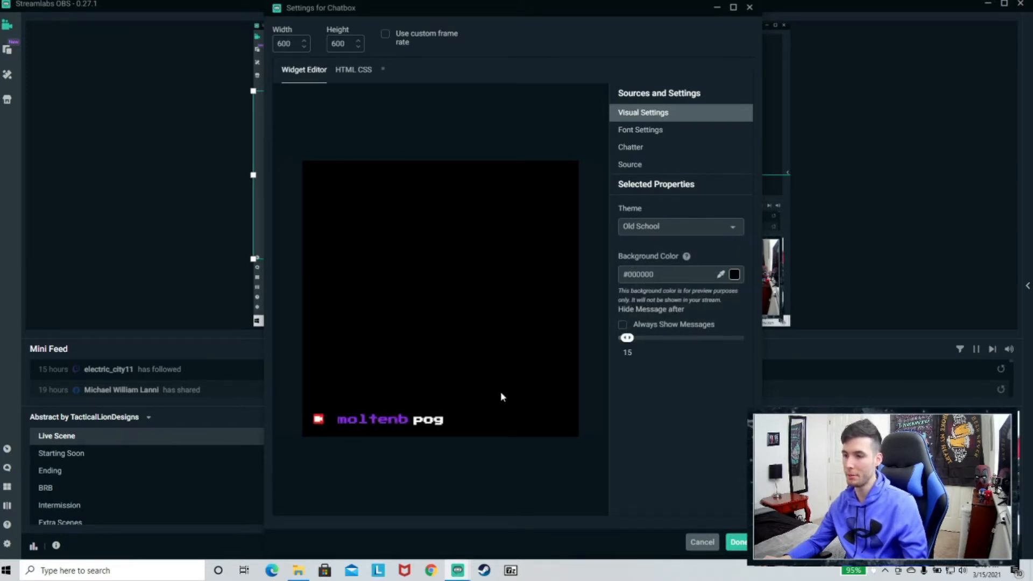
pyautogui.click(682, 235)
pyautogui.click(681, 331)
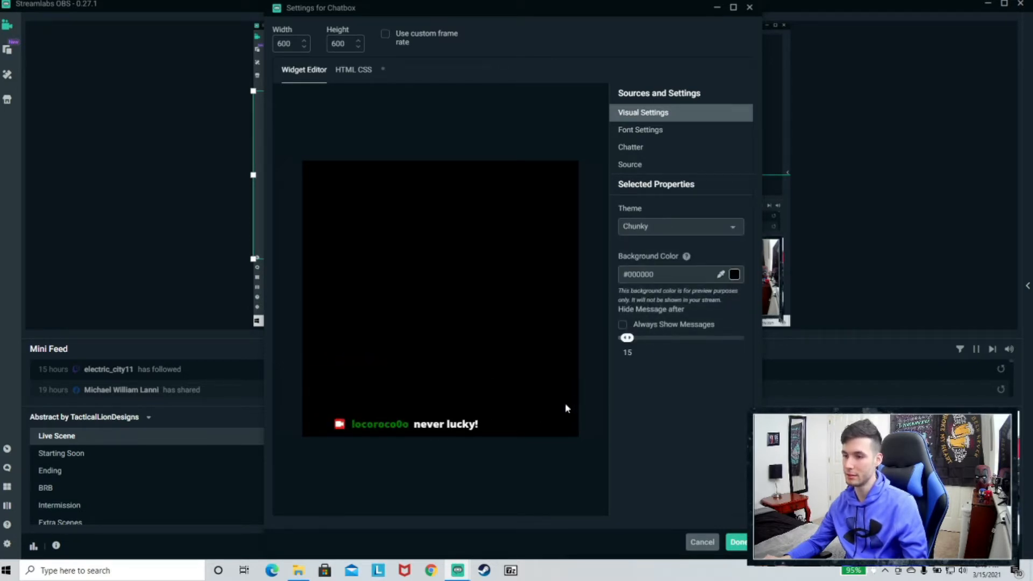
pyautogui.click(728, 227)
pyautogui.click(646, 244)
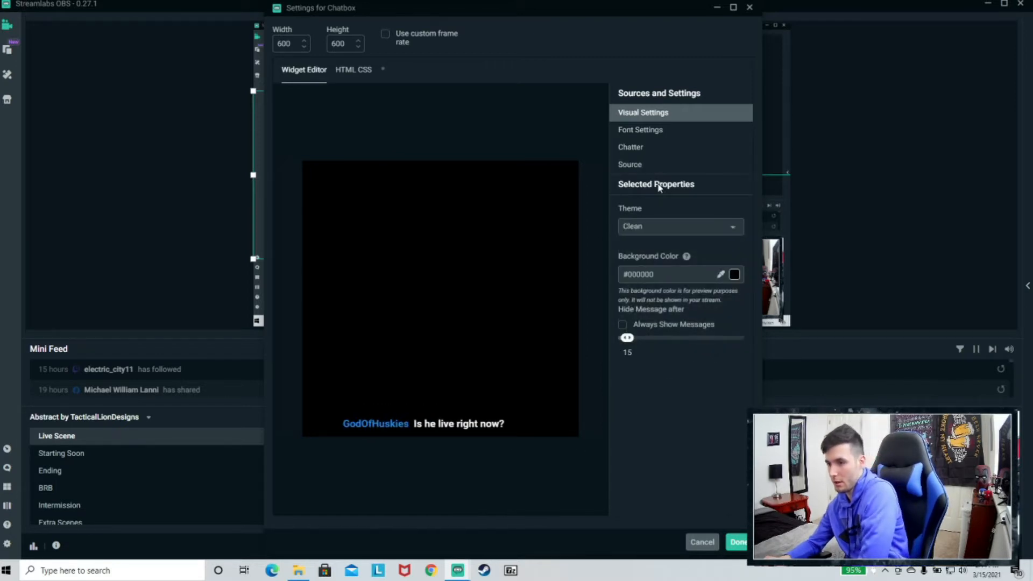
# Step: Review the Chatbox's font settings and enable hiding common chat bots and commands starting with '!'
pyautogui.click(650, 133)
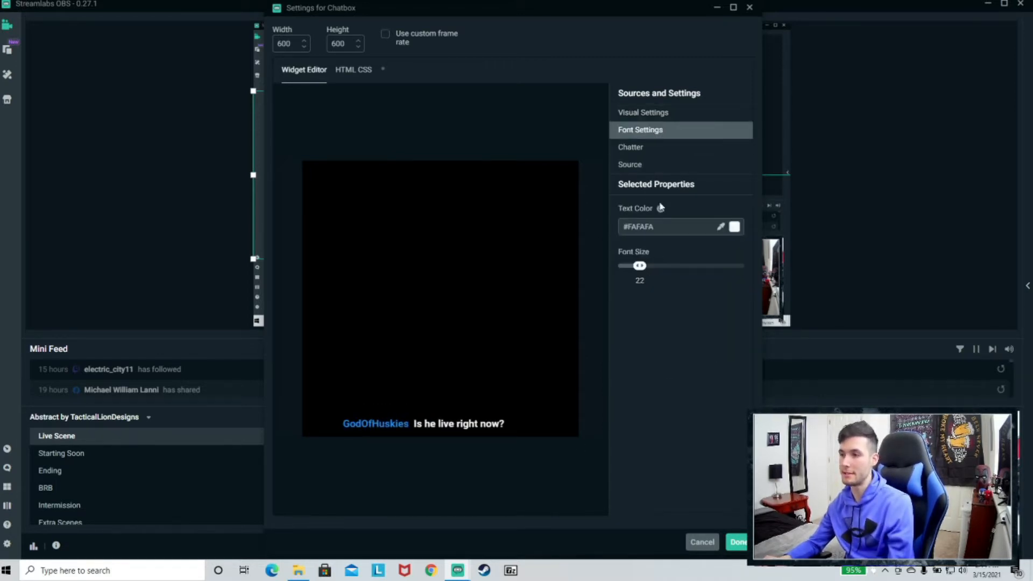
pyautogui.click(654, 147)
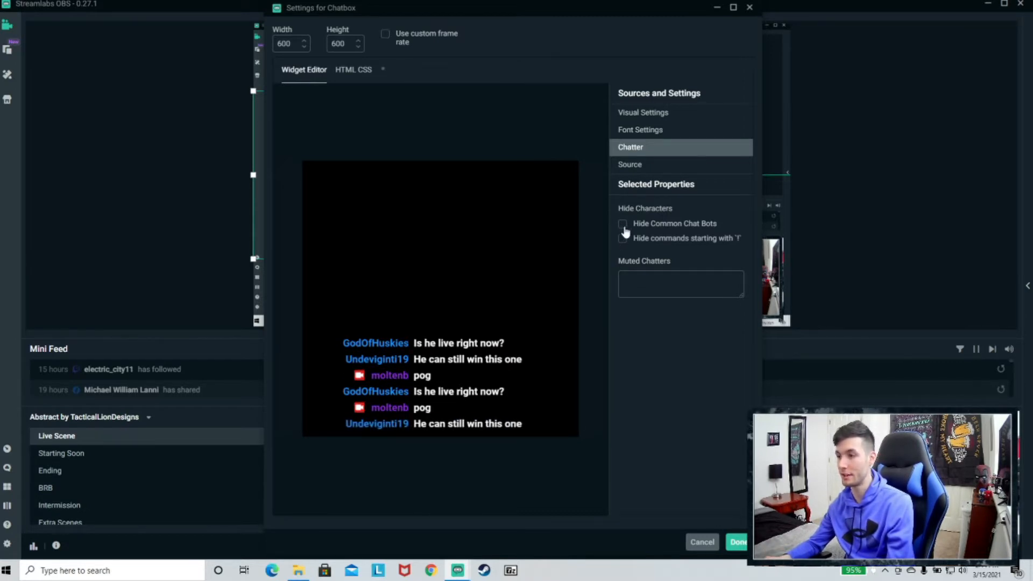
pyautogui.click(623, 226)
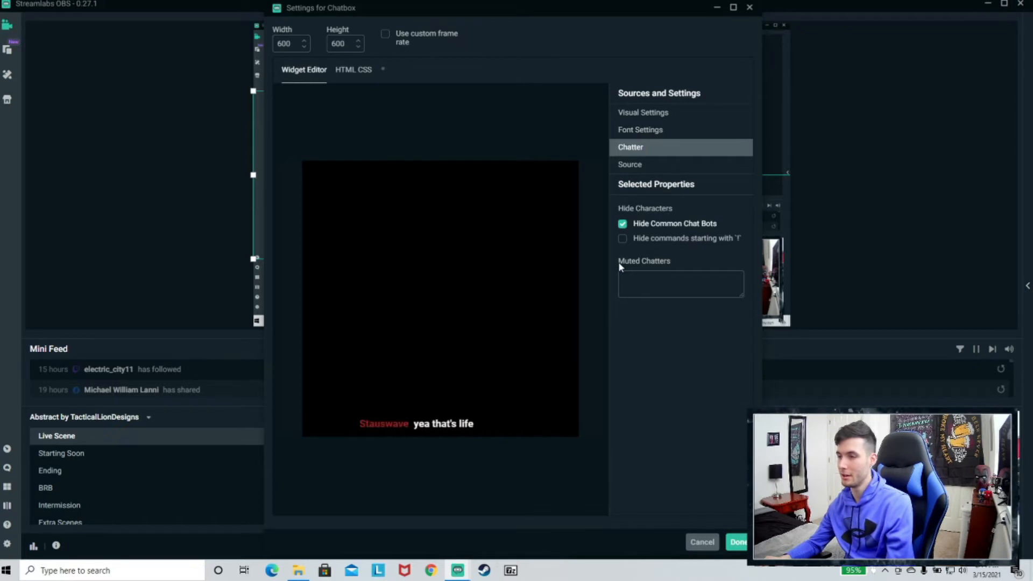
pyautogui.click(623, 239)
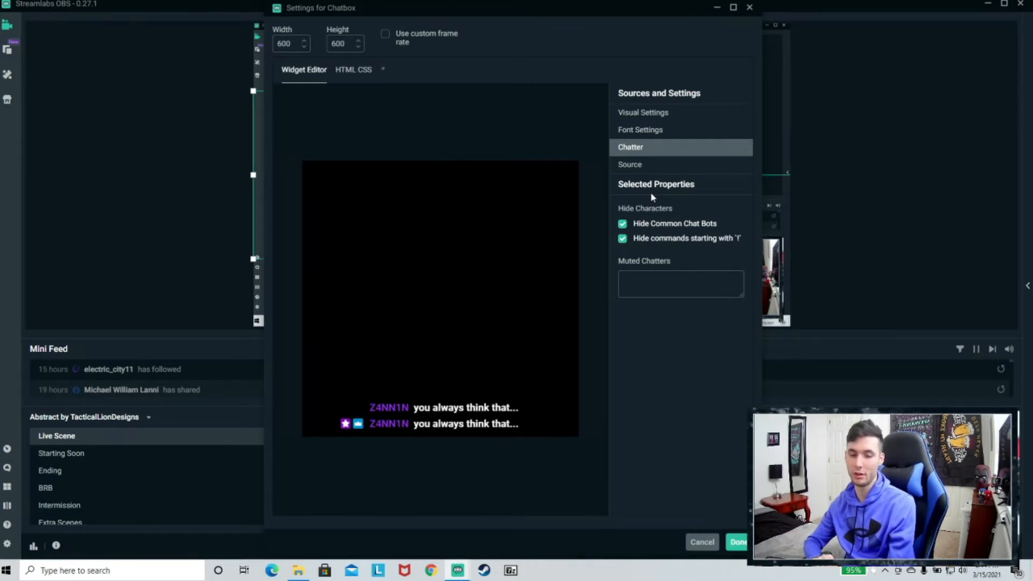
# Step: Review the Chatbox's source settings, set its messages to hide after 12, and finish its setup
pyautogui.click(652, 164)
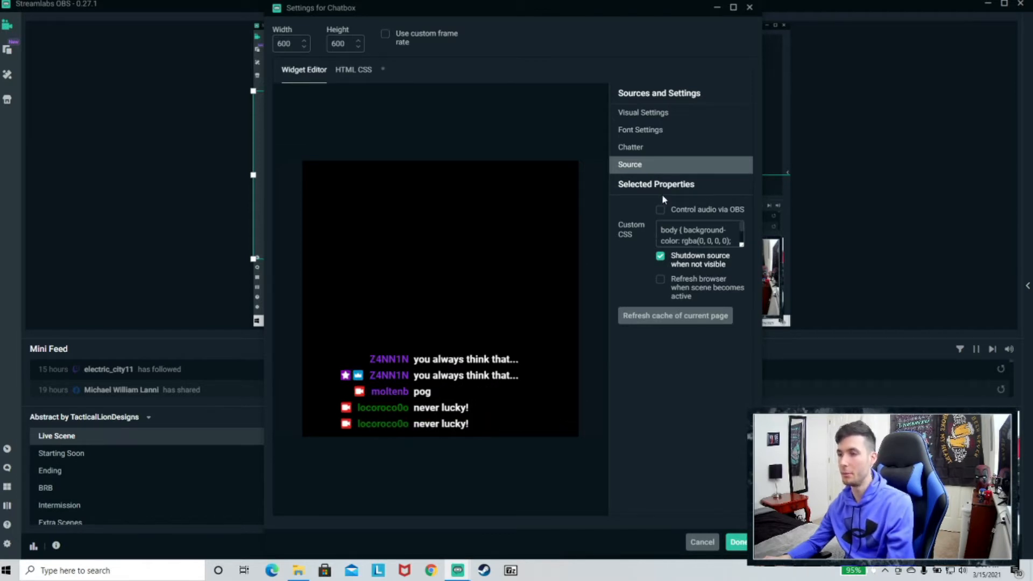
pyautogui.click(661, 148)
pyautogui.click(655, 131)
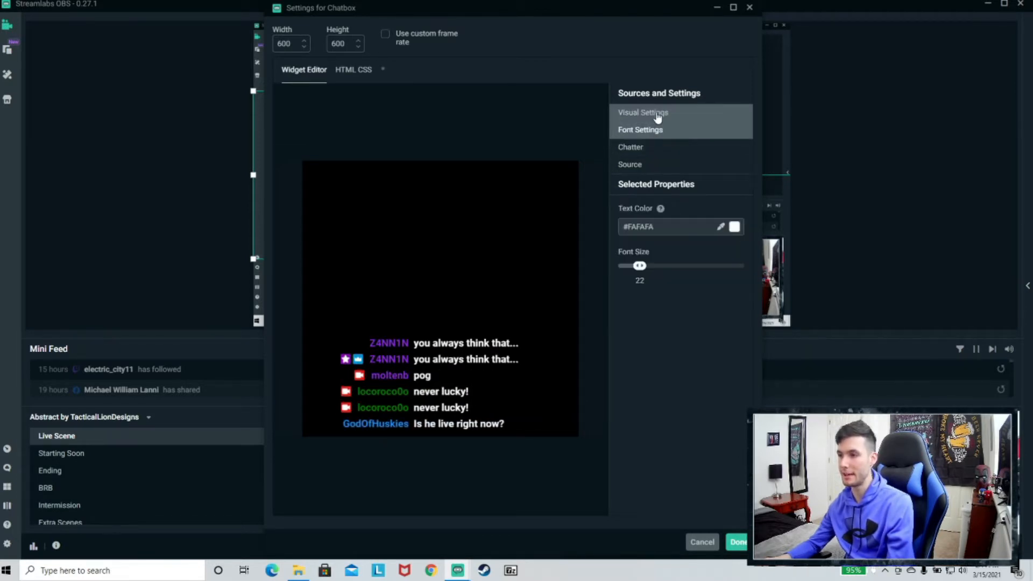
pyautogui.click(657, 114)
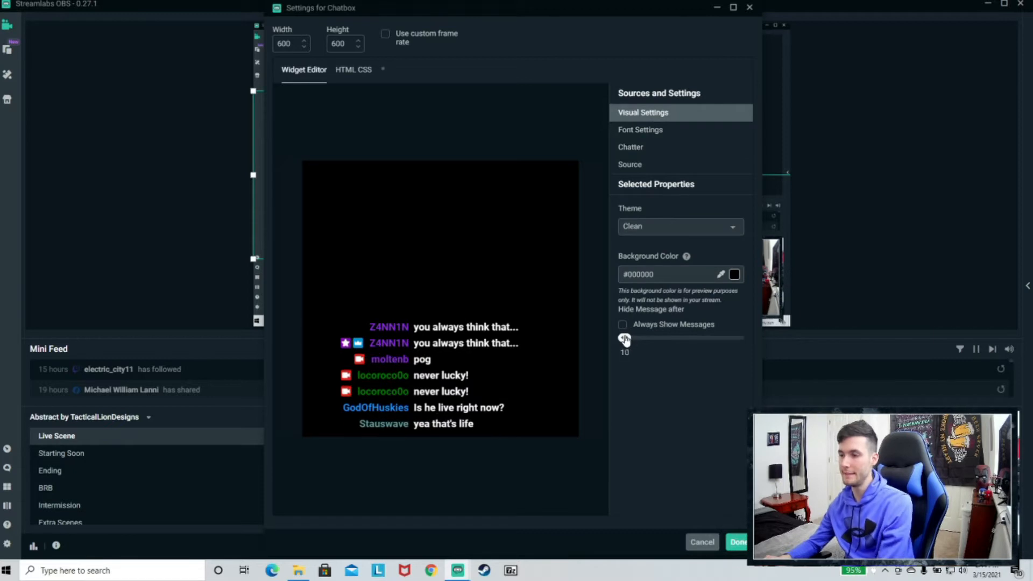
pyautogui.moveTo(624, 339); pyautogui.dragTo(627, 341)
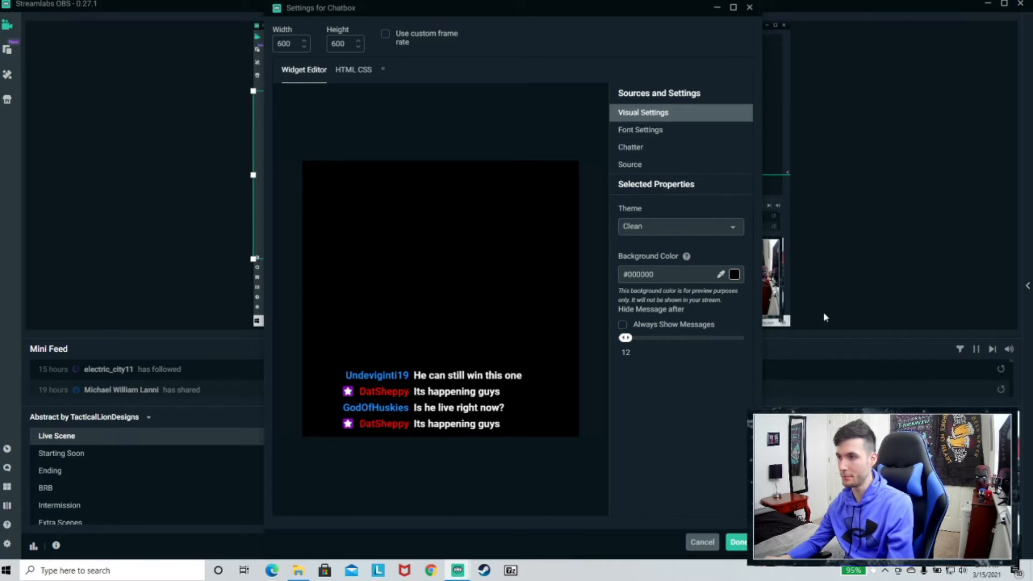
pyautogui.click(737, 542)
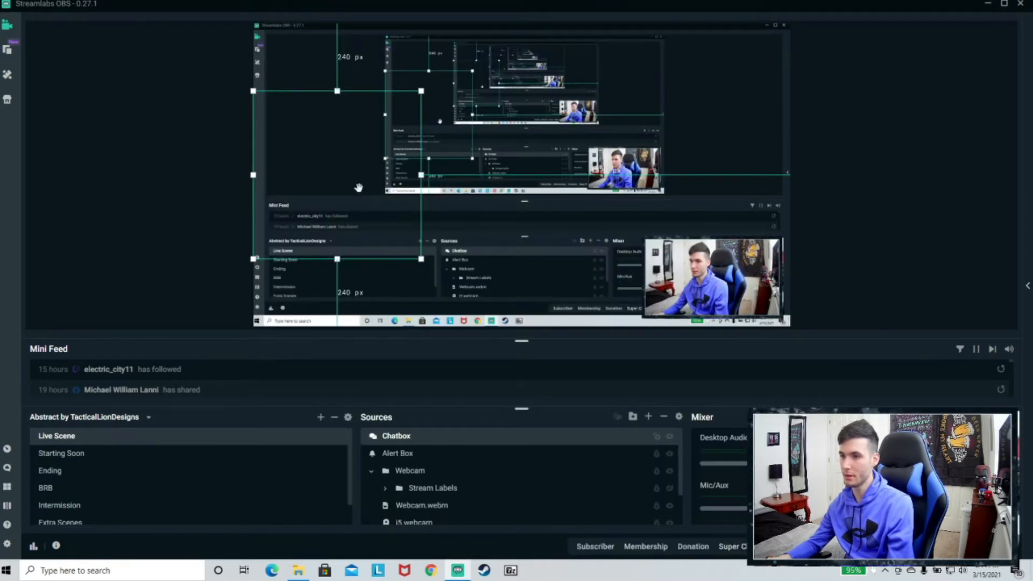
# Step: Move the Chatbox to the canvas's right edge directly above the webcam and lock it
pyautogui.moveTo(358, 186); pyautogui.dragTo(726, 165)
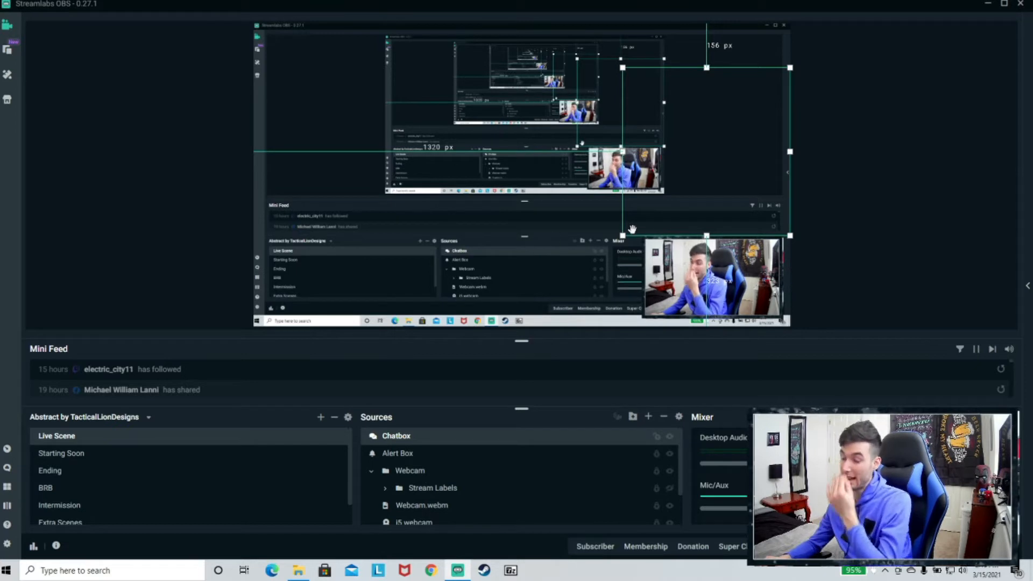
pyautogui.click(656, 438)
pyautogui.click(656, 438)
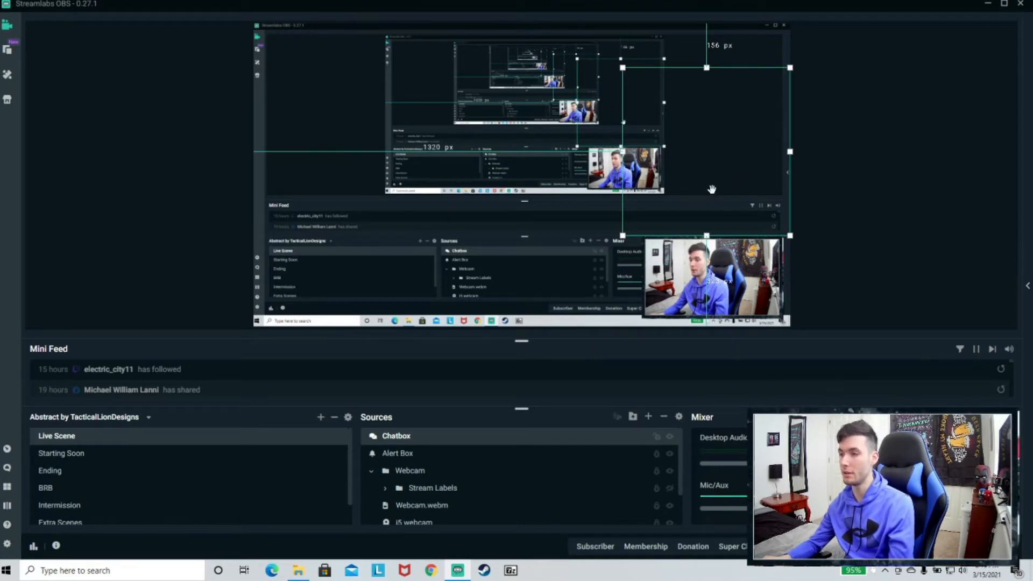
pyautogui.moveTo(711, 189)
pyautogui.mouseDown()
pyautogui.moveTo(744, 185)
pyautogui.moveTo(707, 187)
pyautogui.moveTo(708, 200)
pyautogui.mouseUp()
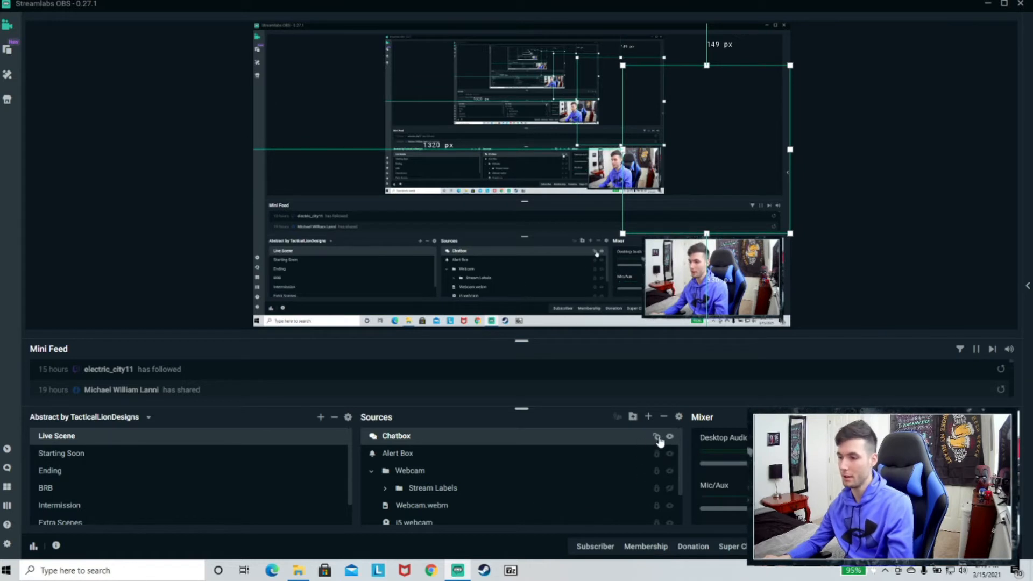
# Step: Examine the Game Capture and Display Capture layers at the end of the Live Scene's source order
pyautogui.scroll(-2, 553, 473)
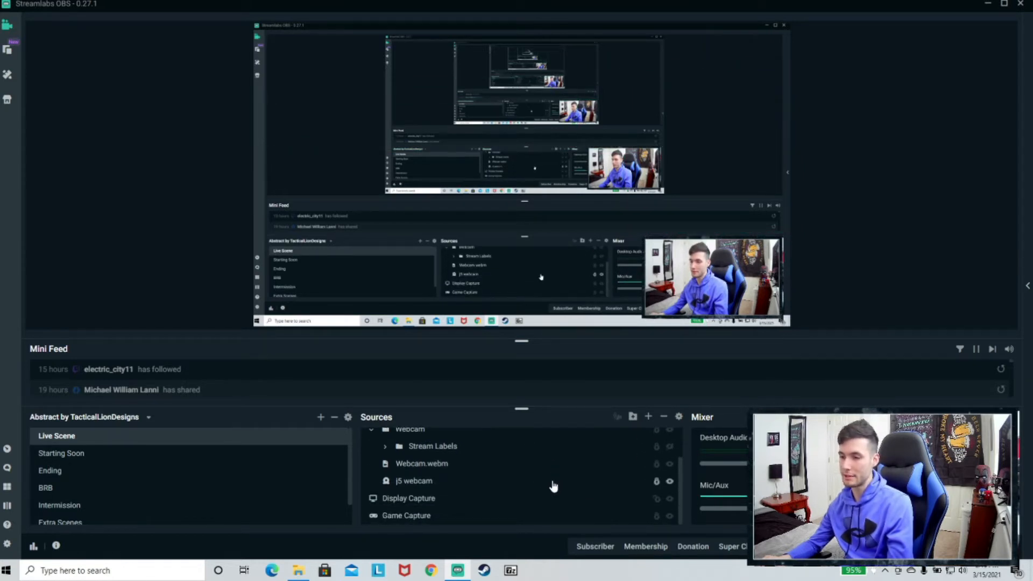
pyautogui.click(482, 520)
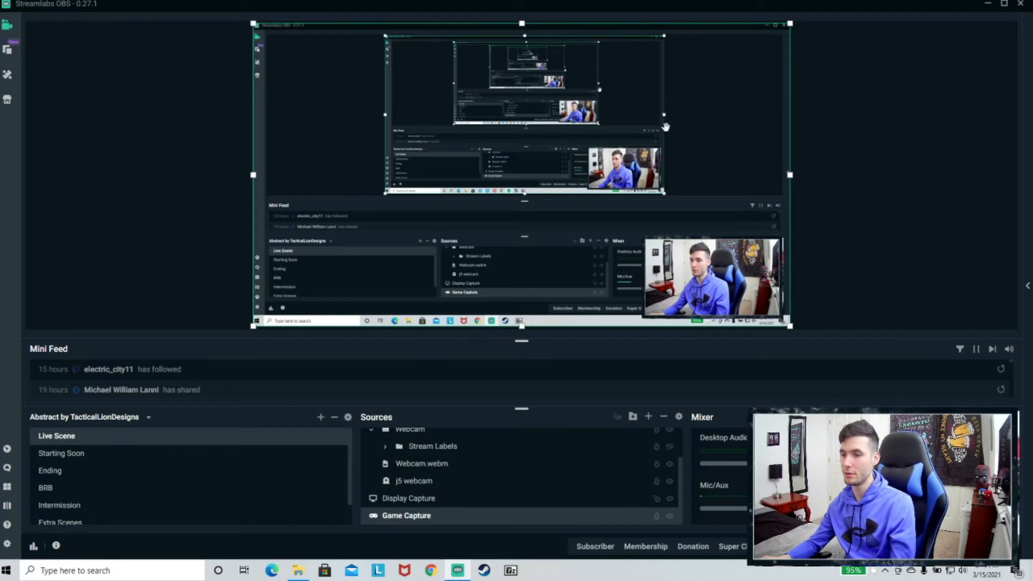
pyautogui.moveTo(733, 6)
pyautogui.mouseDown()
pyautogui.moveTo(1, 6)
pyautogui.moveTo(162, 6)
pyautogui.moveTo(311, 79)
pyautogui.moveTo(619, 11)
pyautogui.moveTo(723, 2)
pyautogui.mouseUp()
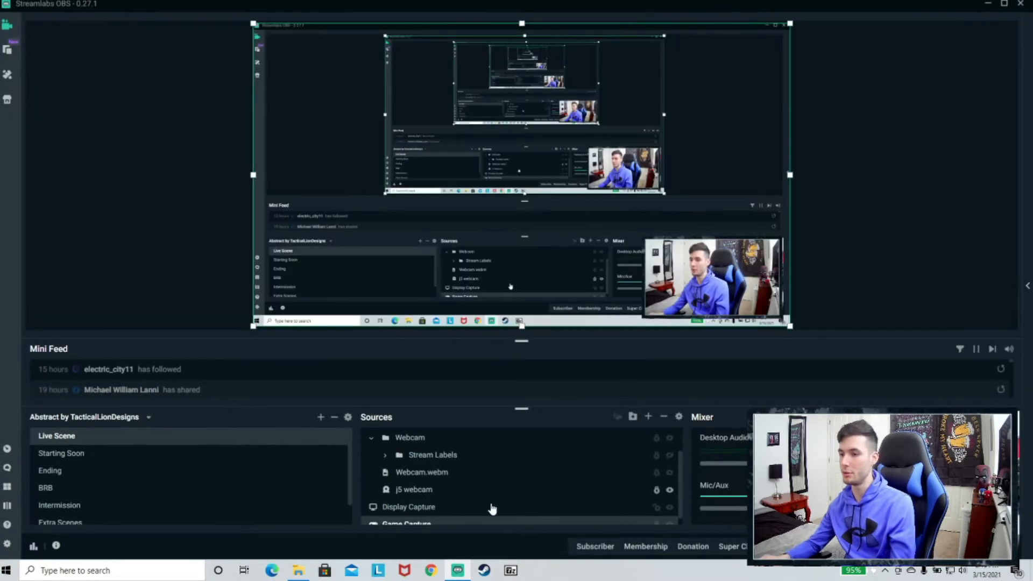
pyautogui.click(455, 514)
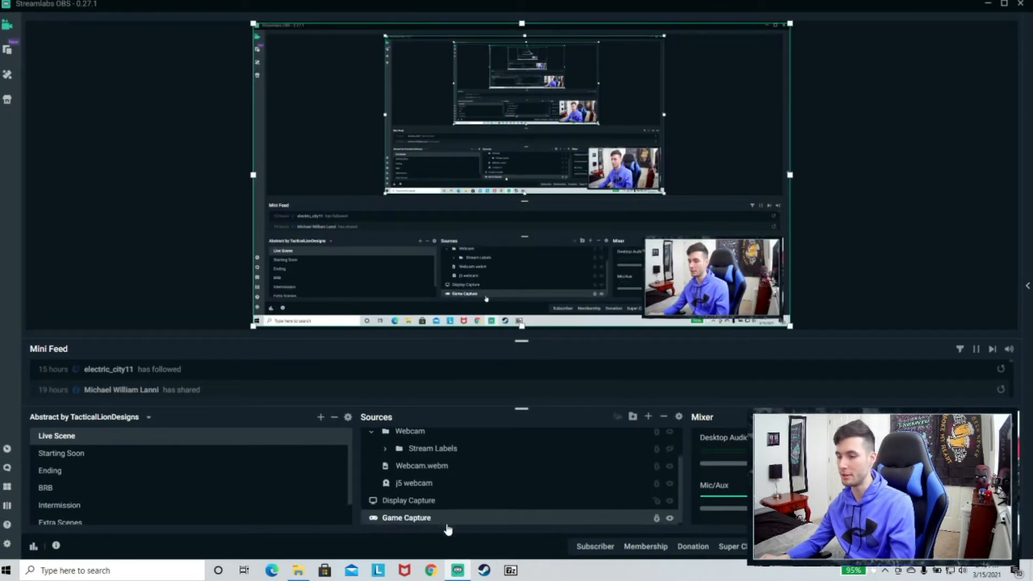
pyautogui.click(558, 501)
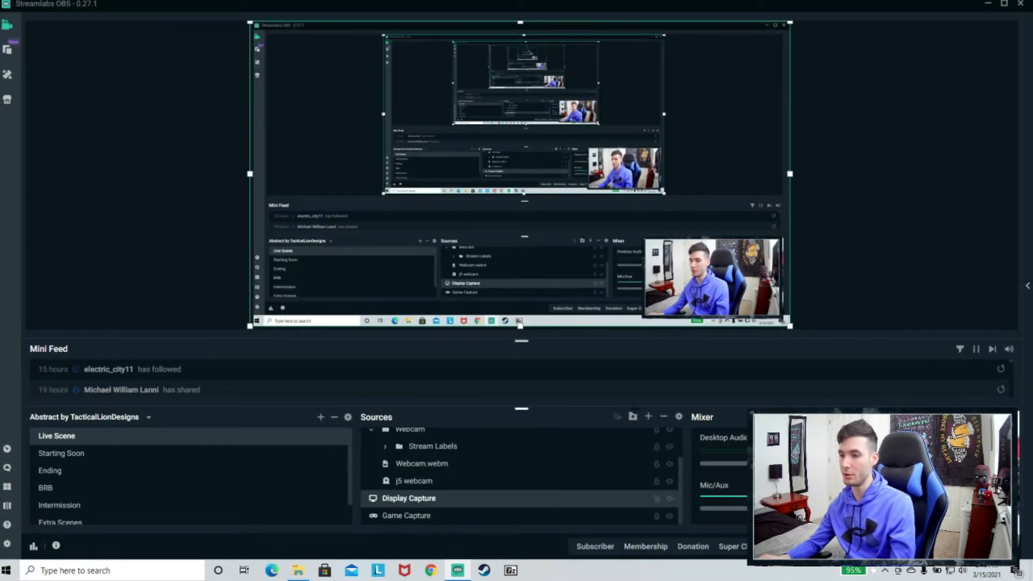
# Step: Add a new Window Capture source to the Live Scene
pyautogui.click(648, 417)
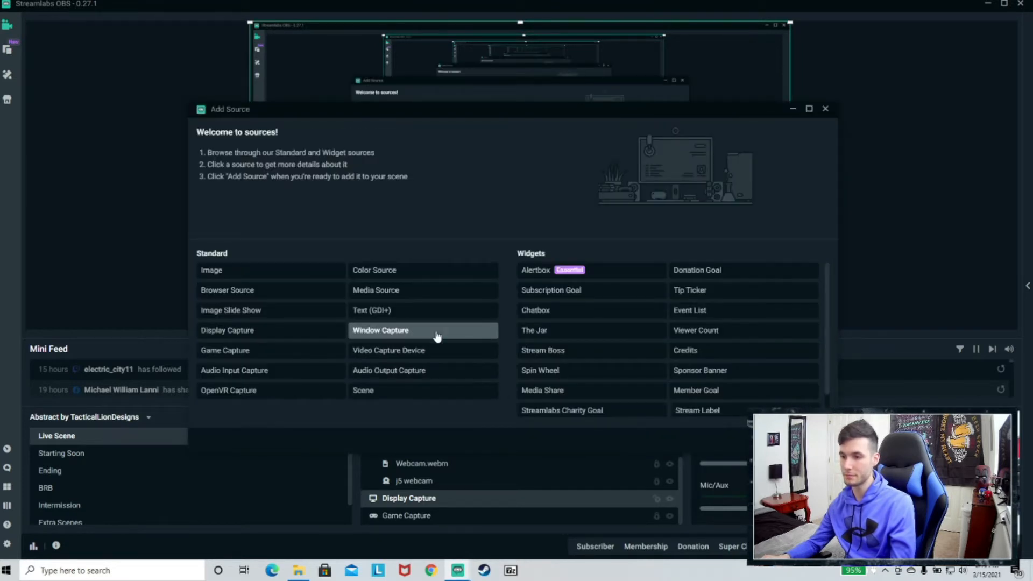
pyautogui.click(436, 334)
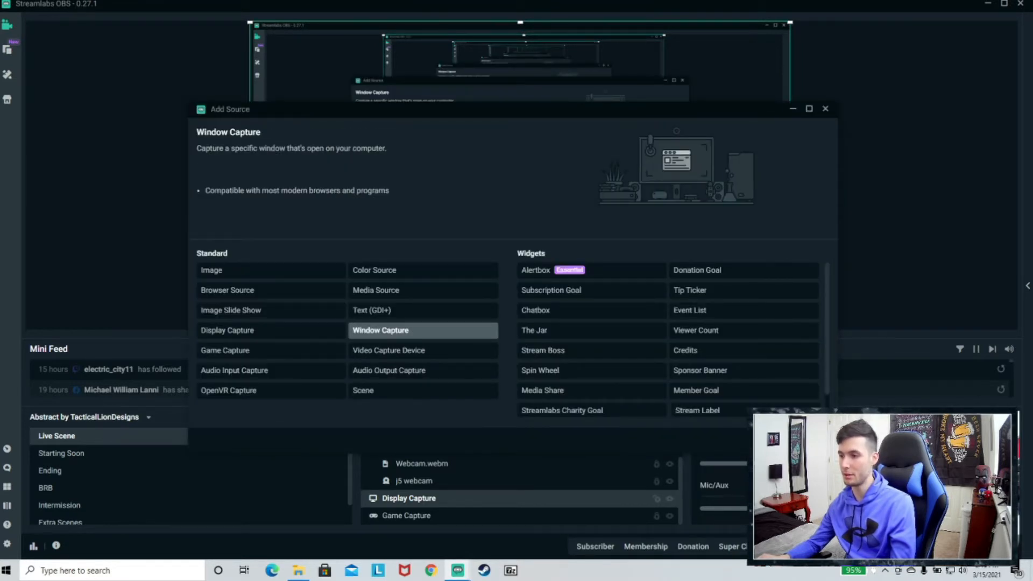
pyautogui.click(804, 442)
pyautogui.click(641, 351)
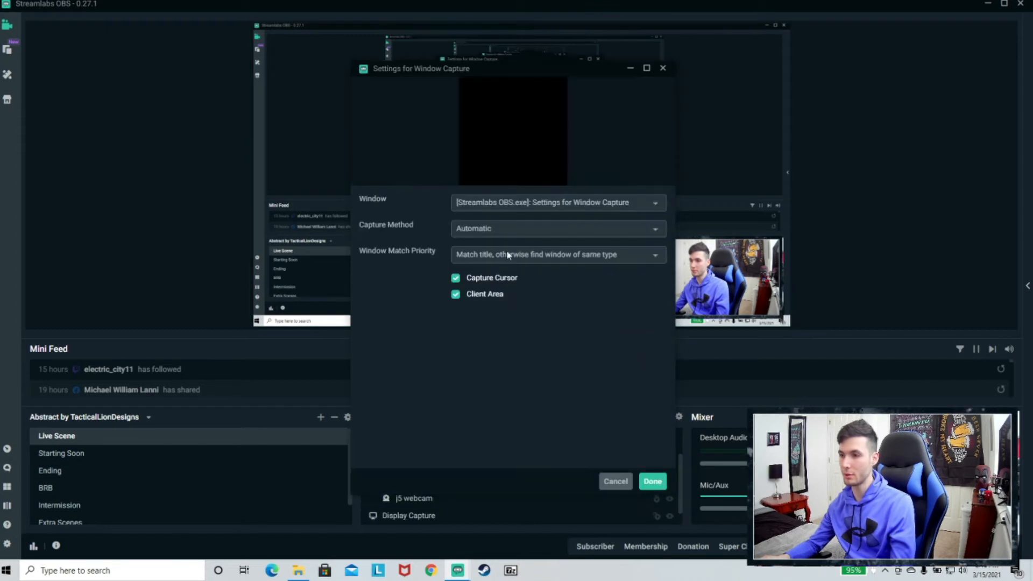
# Step: Try different windows for the Window Capture, choose "[Streamlabs OBS.exe]: Settings for Window Capture", and close its settings
pyautogui.click(538, 203)
pyautogui.click(564, 242)
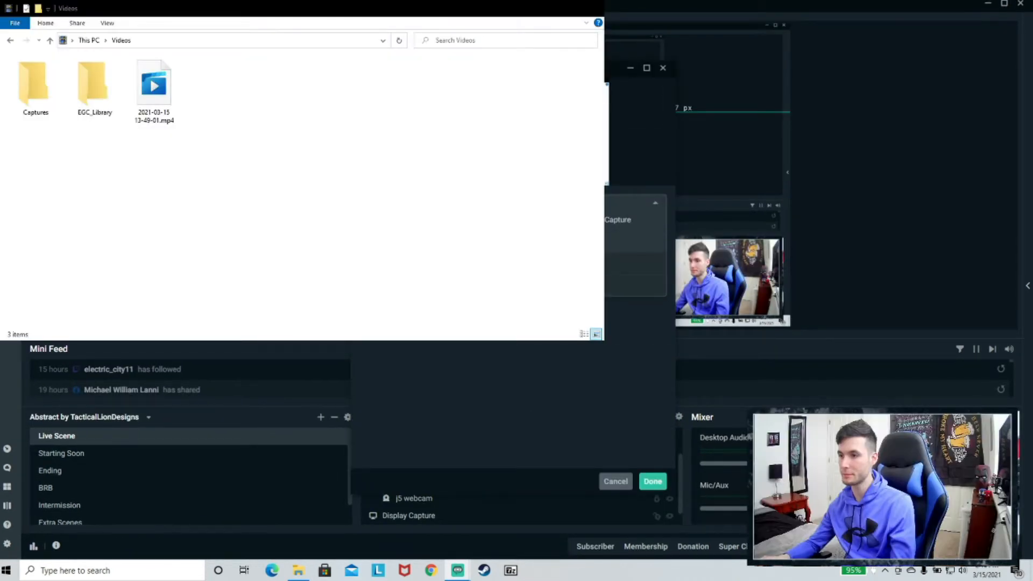
pyautogui.click(584, 202)
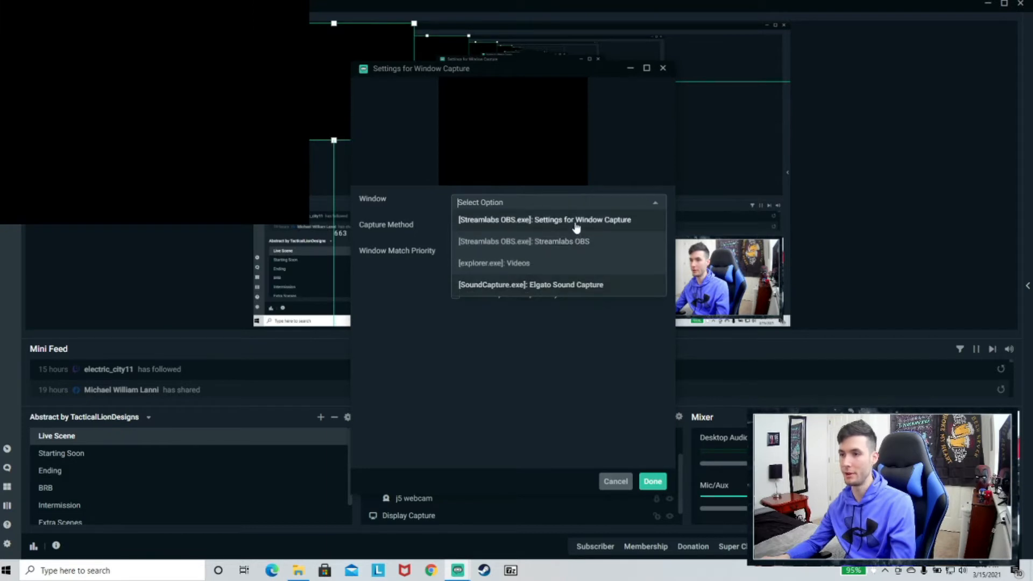
pyautogui.click(574, 220)
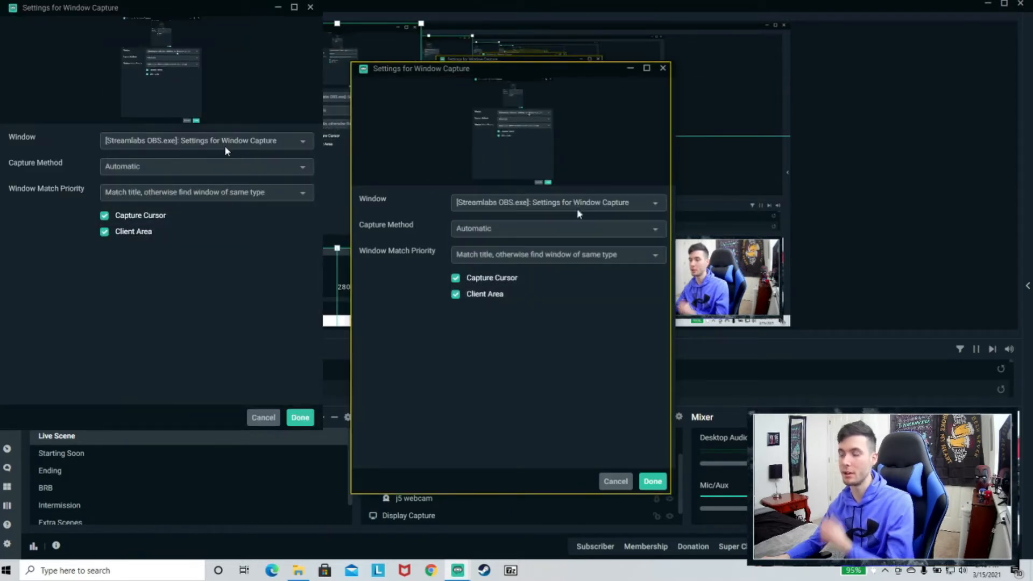
pyautogui.click(632, 490)
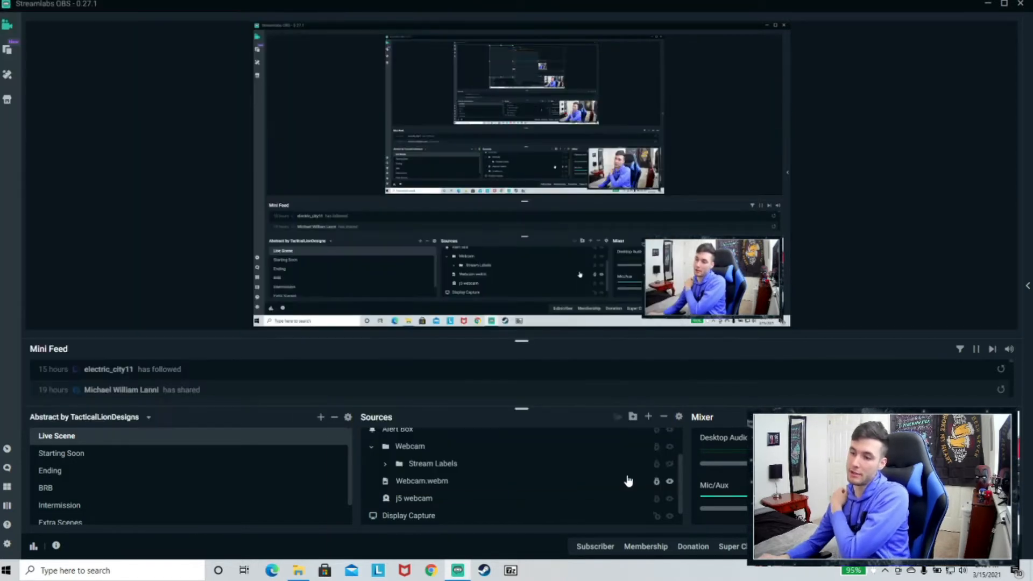
# Step: Remove the Window Capture source from the Live Scene
pyautogui.scroll(-2, 600, 468)
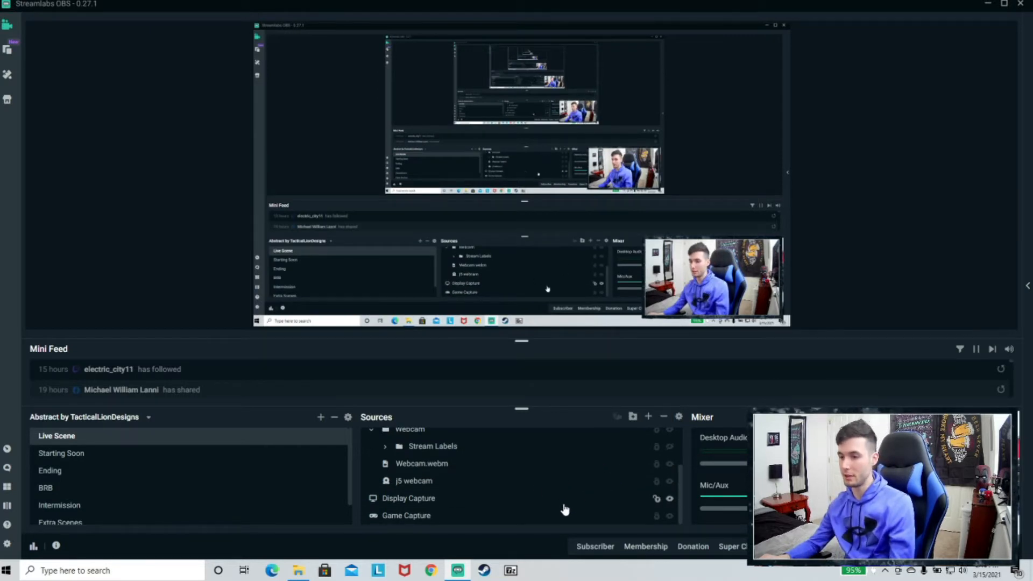
pyautogui.scroll(2, 528, 505)
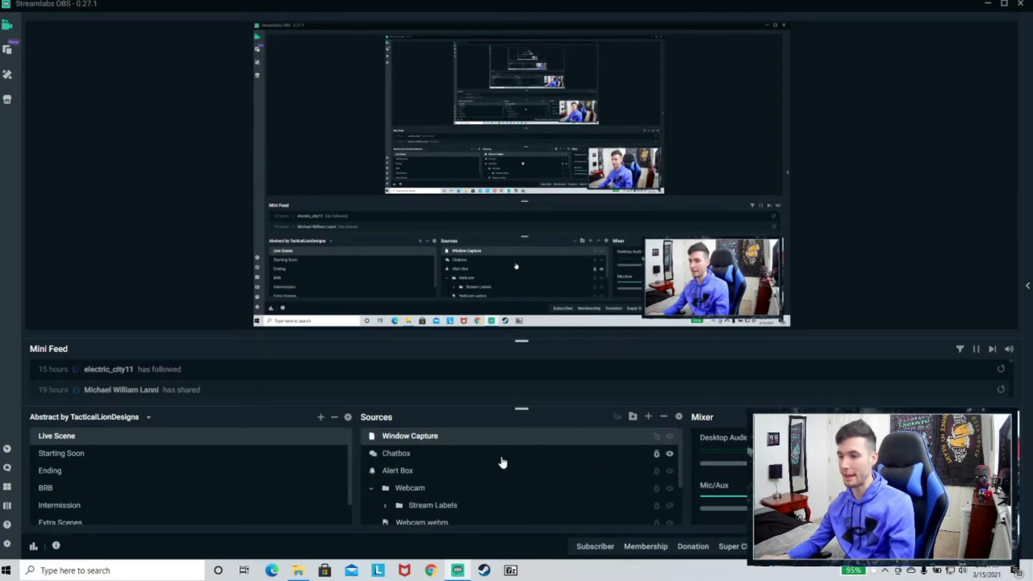
pyautogui.click(663, 417)
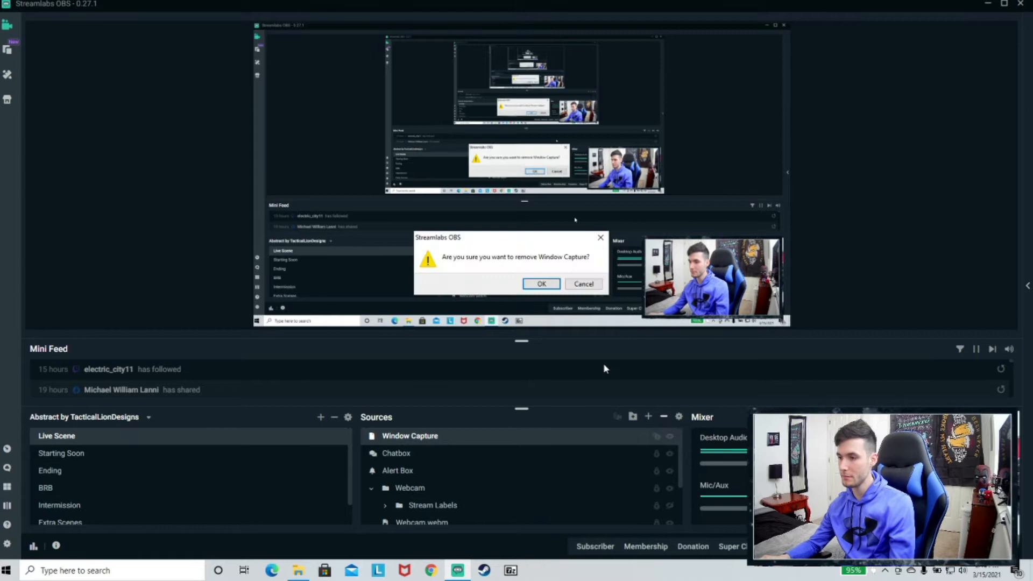
pyautogui.click(541, 284)
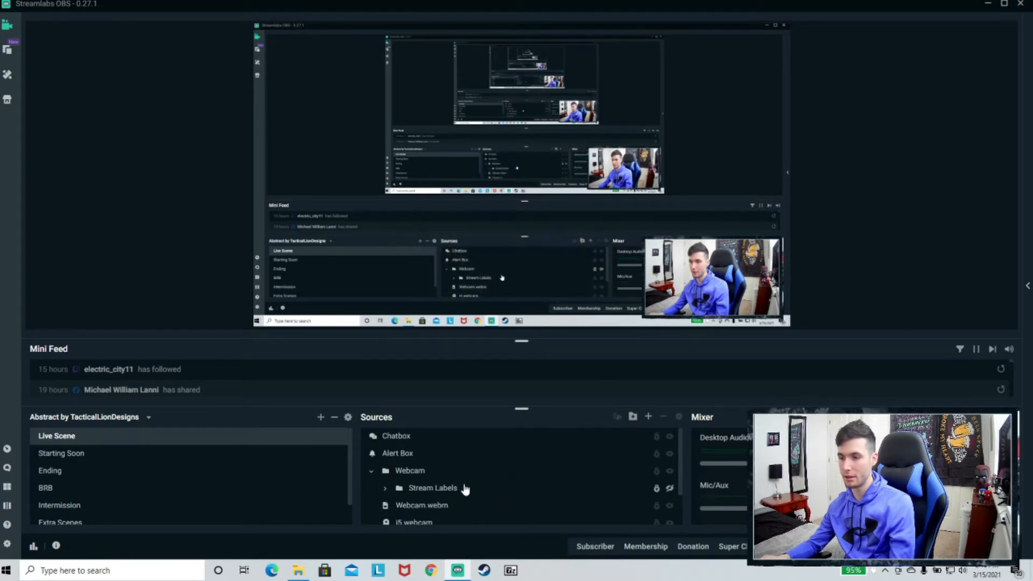
# Step: Add a new Video Capture Device source named "El Gato" instead of reusing the existing webcam source
pyautogui.click(649, 417)
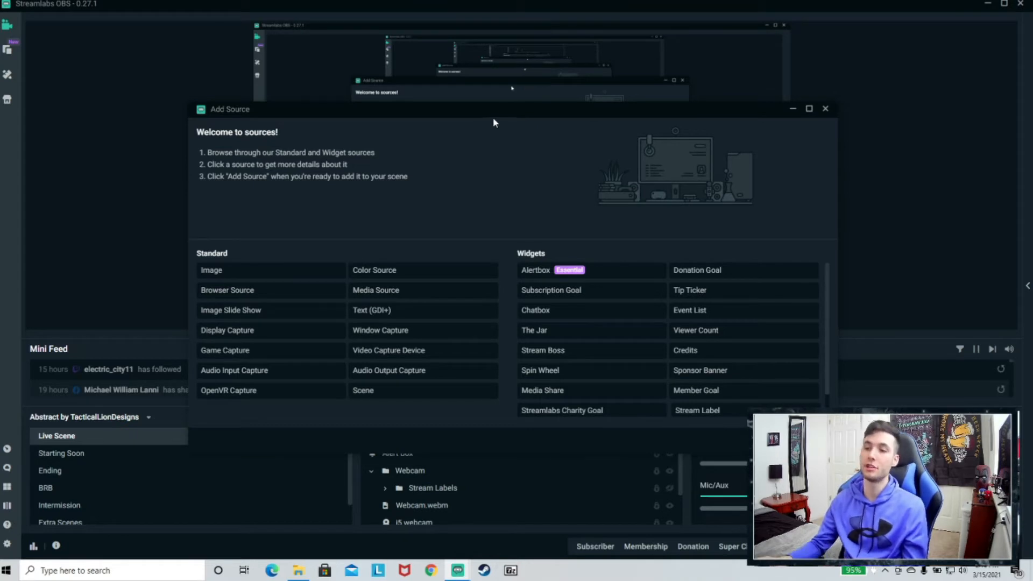
pyautogui.click(396, 358)
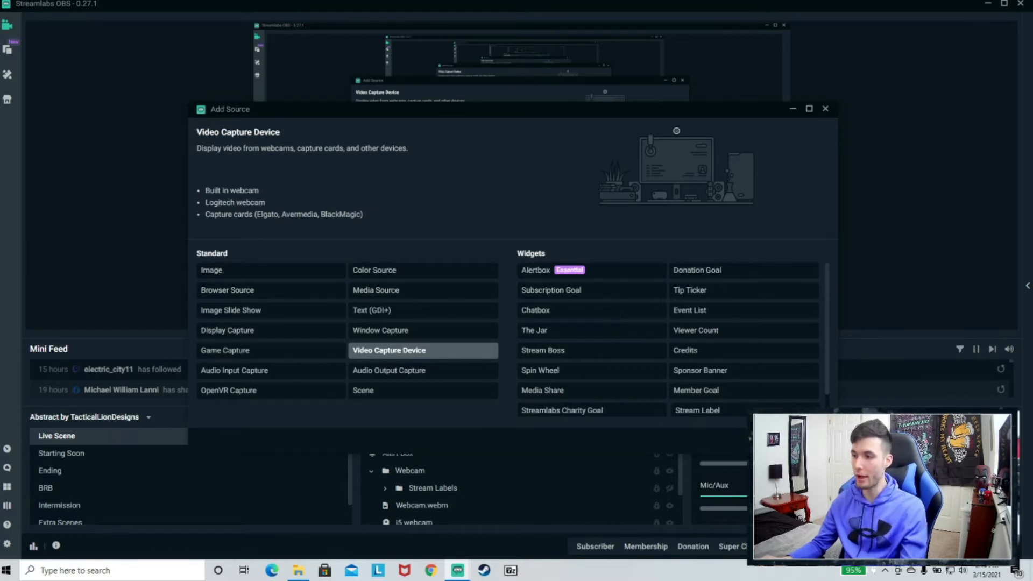
pyautogui.click(804, 441)
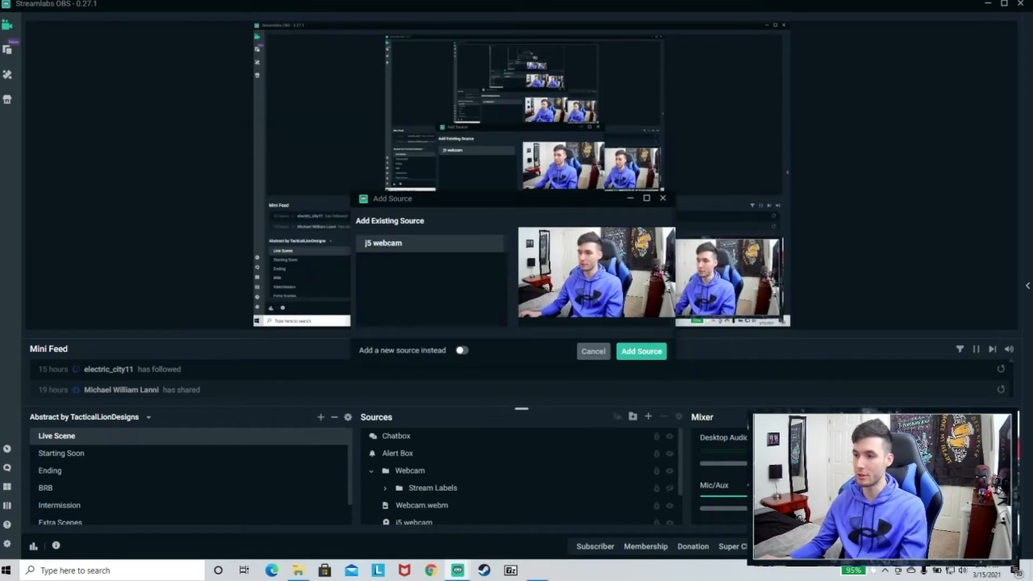
pyautogui.click(462, 350)
pyautogui.moveTo(469, 264); pyautogui.dragTo(183, 289)
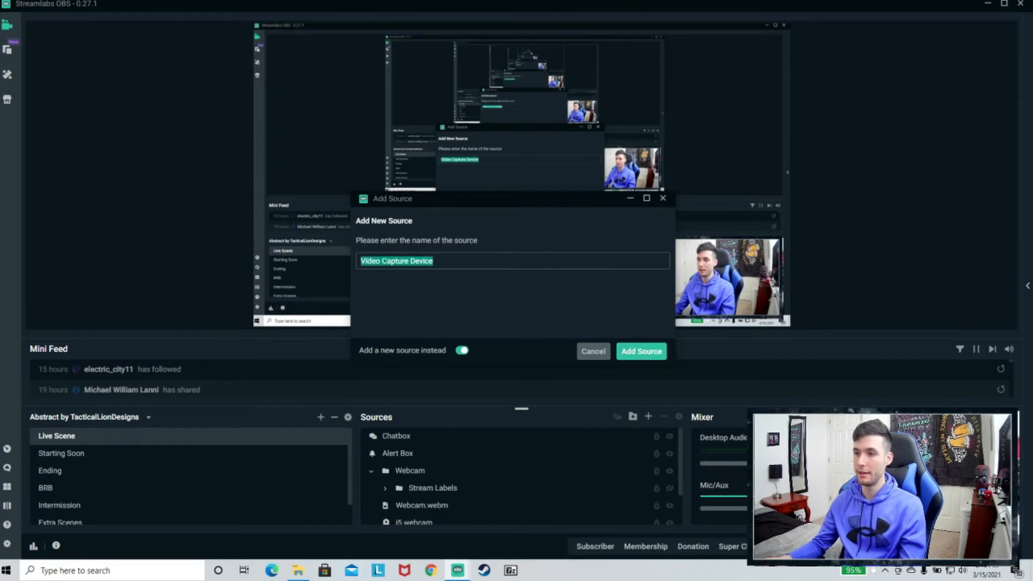
pyautogui.press('capslock')
pyautogui.write('E')
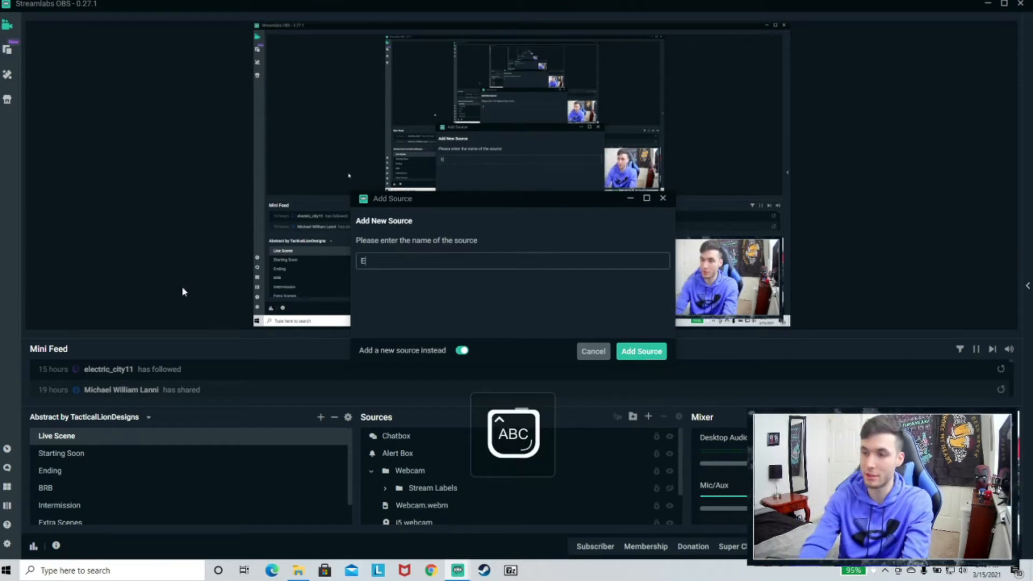
pyautogui.press('capslock')
pyautogui.write('l')
pyautogui.press('capslock')
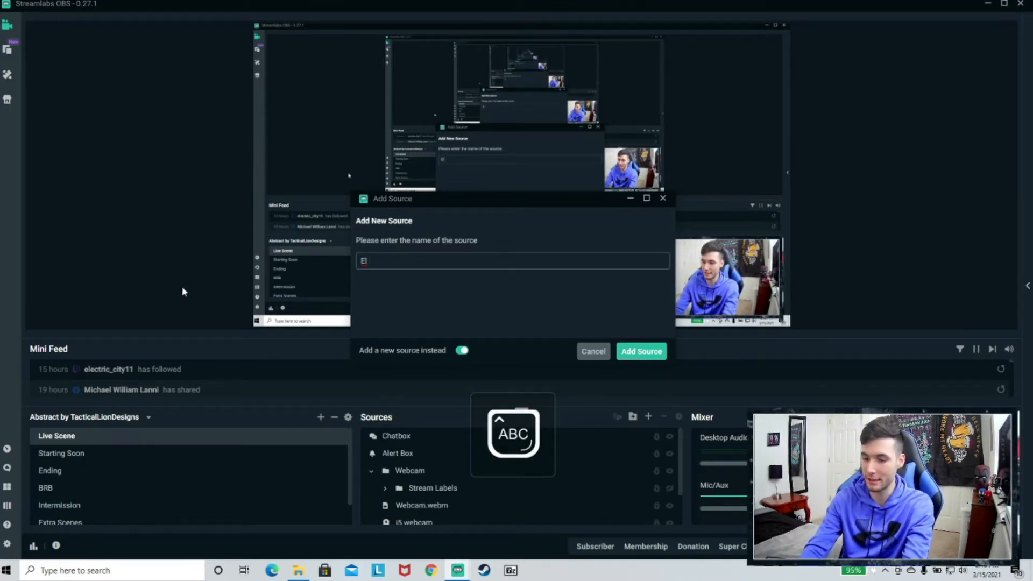
pyautogui.write('G')
pyautogui.press('capslock')
pyautogui.write('ato')
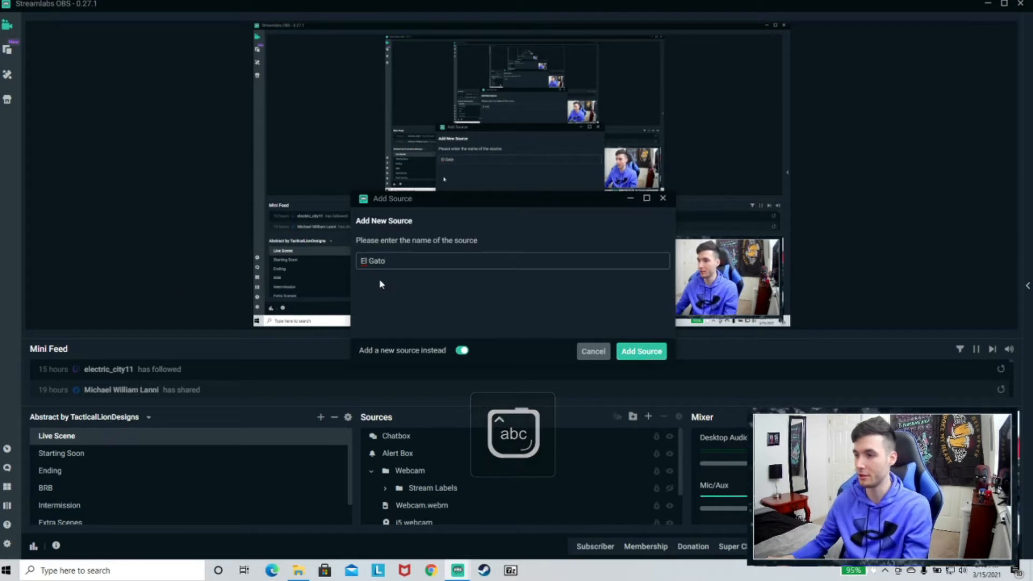
pyautogui.click(646, 353)
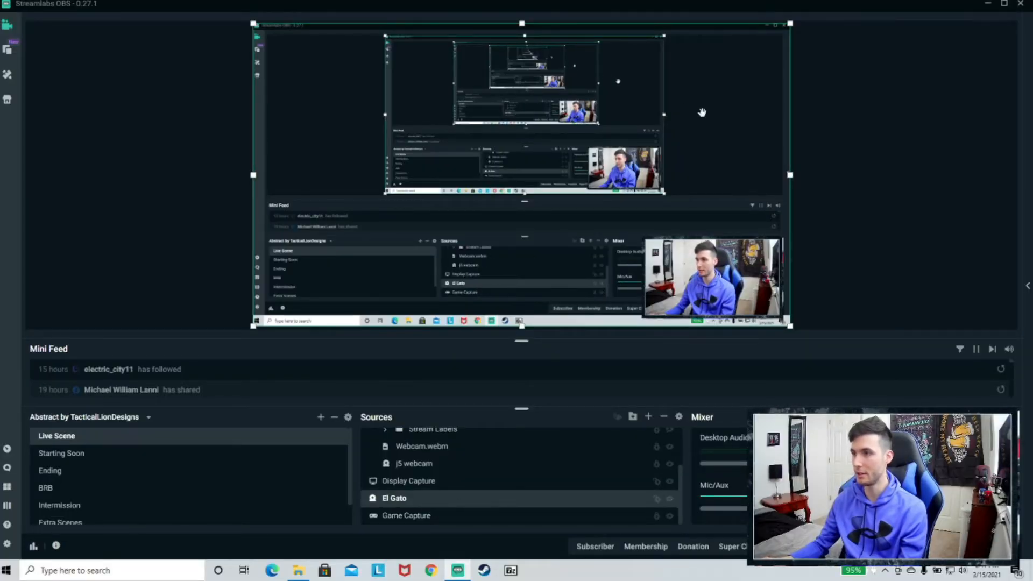
# Step: Move the Display Capture aside on the canvas to uncover the layers beneath, and return it to fill the canvas
pyautogui.moveTo(701, 111); pyautogui.dragTo(752, 134)
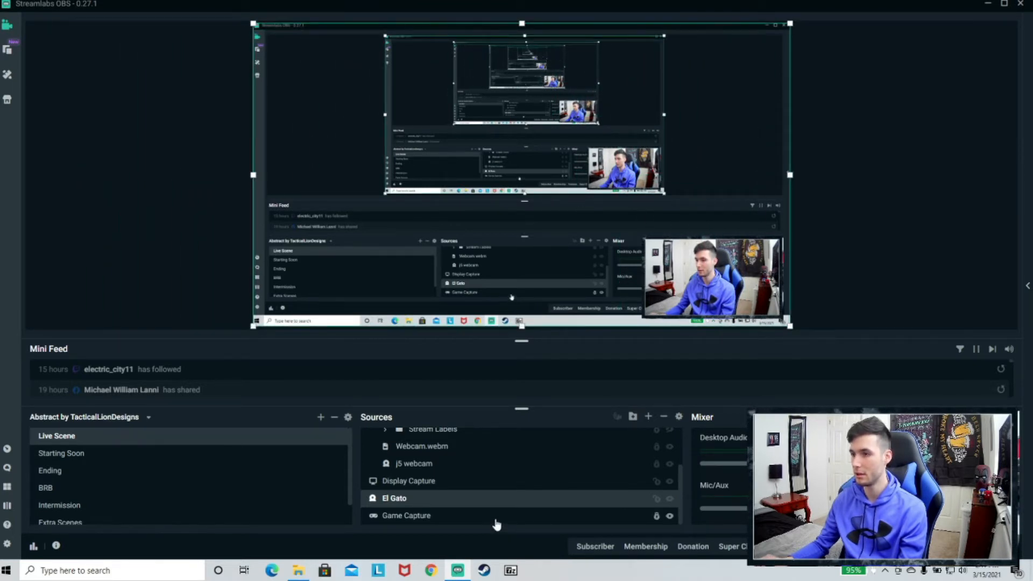
pyautogui.click(467, 486)
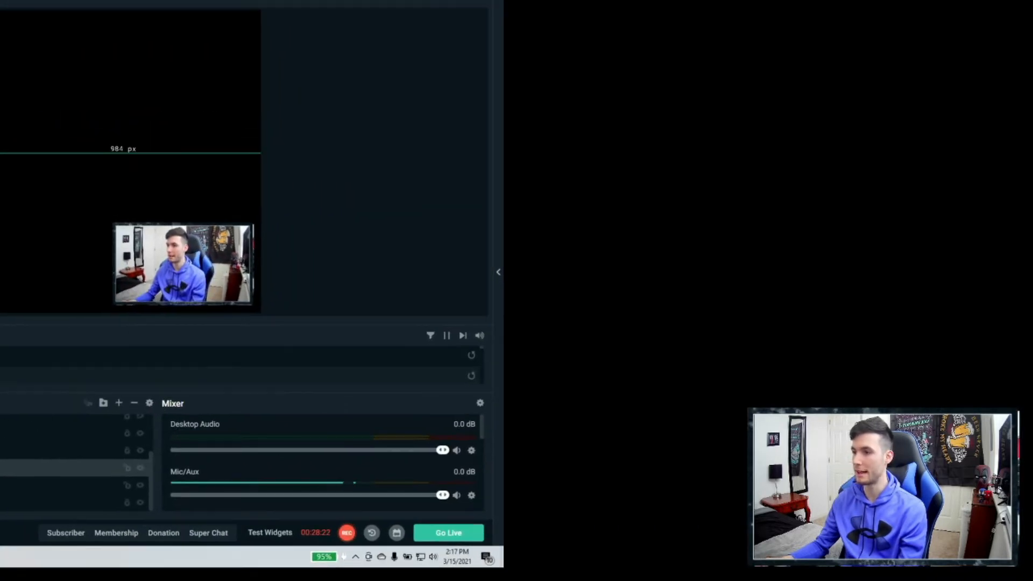
pyautogui.moveTo(0, 188); pyautogui.dragTo(665, 219)
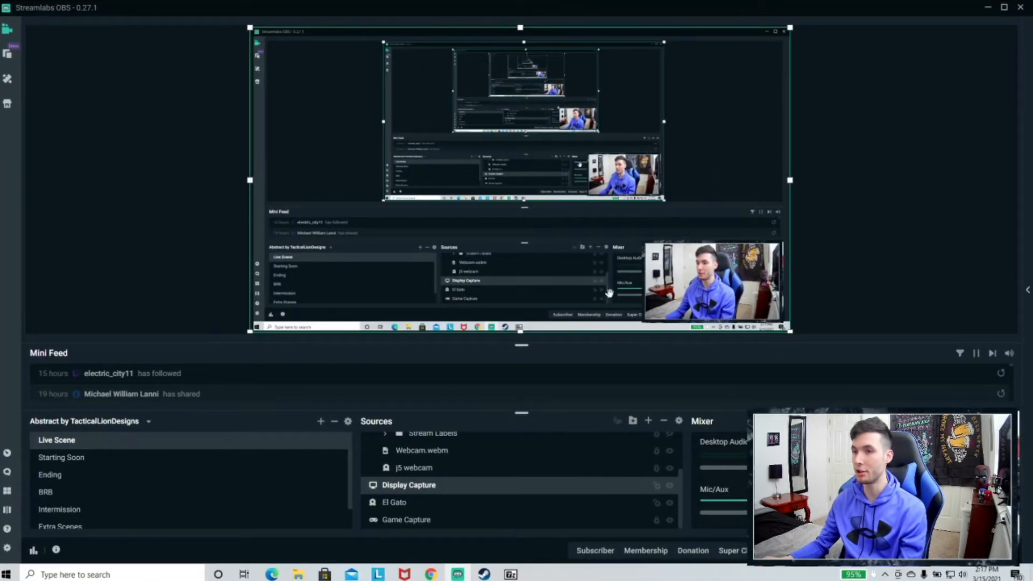
pyautogui.click(648, 421)
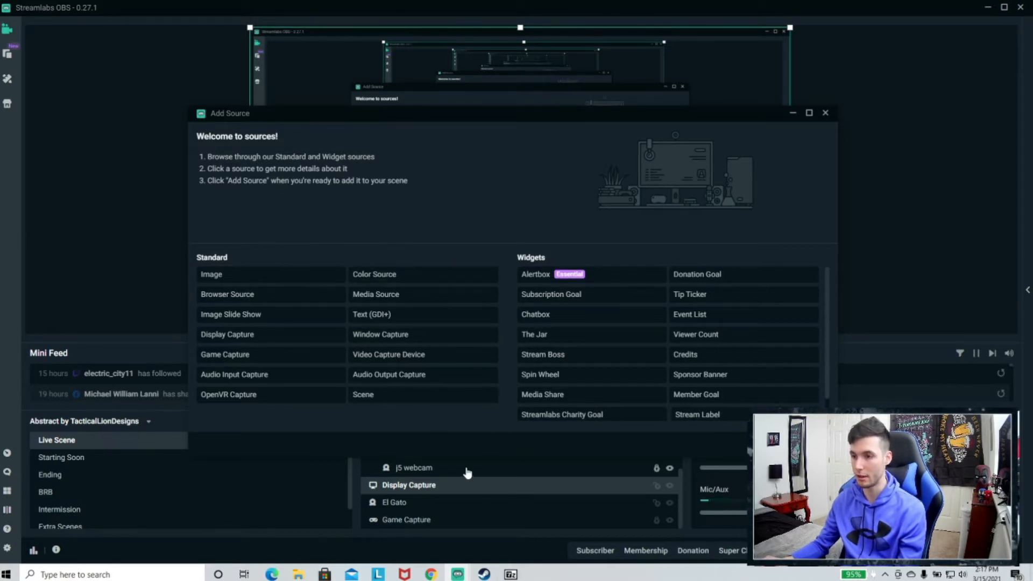
pyautogui.click(825, 113)
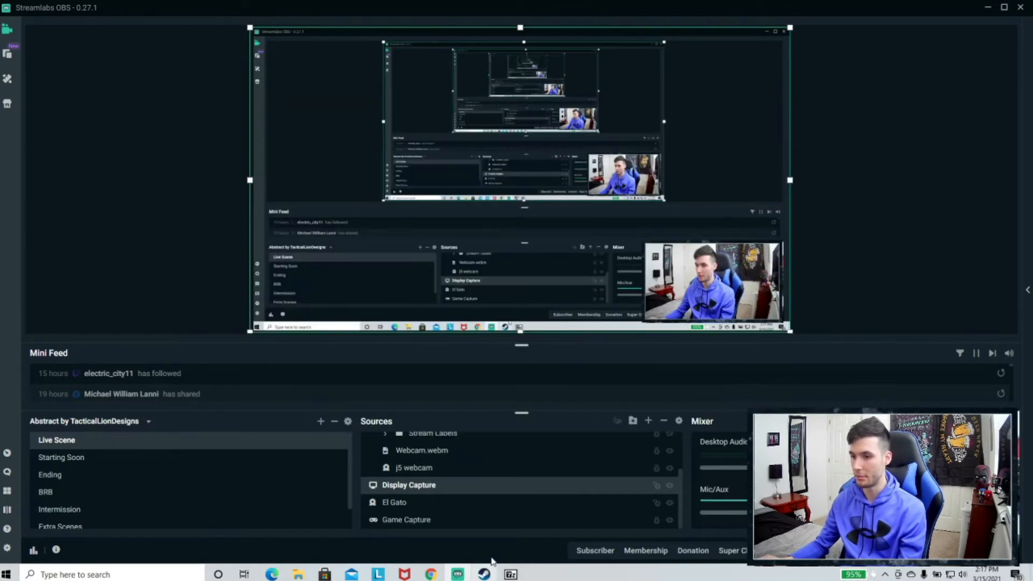
# Step: Remove the El Gato source from the Live Scene
pyautogui.click(547, 503)
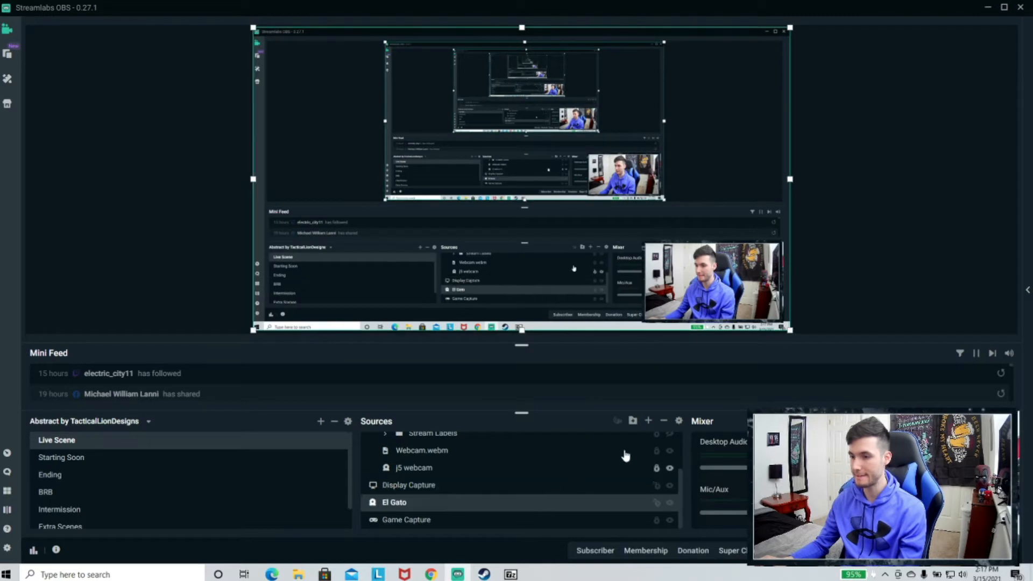
pyautogui.click(664, 420)
pyautogui.click(540, 500)
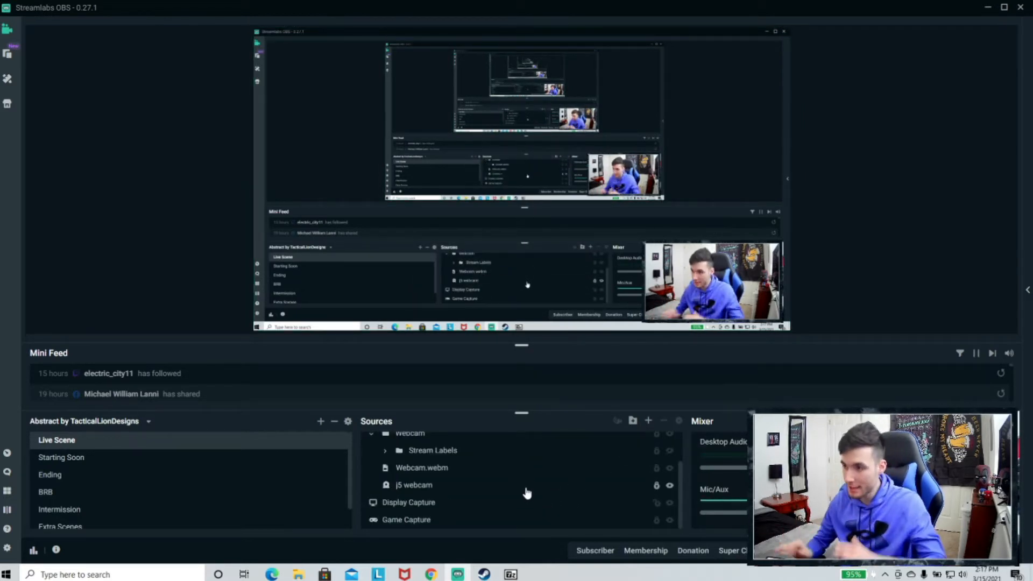
# Step: Review the Live Scene's source list, including the Webcam folder and capture sources, and look through the available source types
pyautogui.scroll(2, 438, 478)
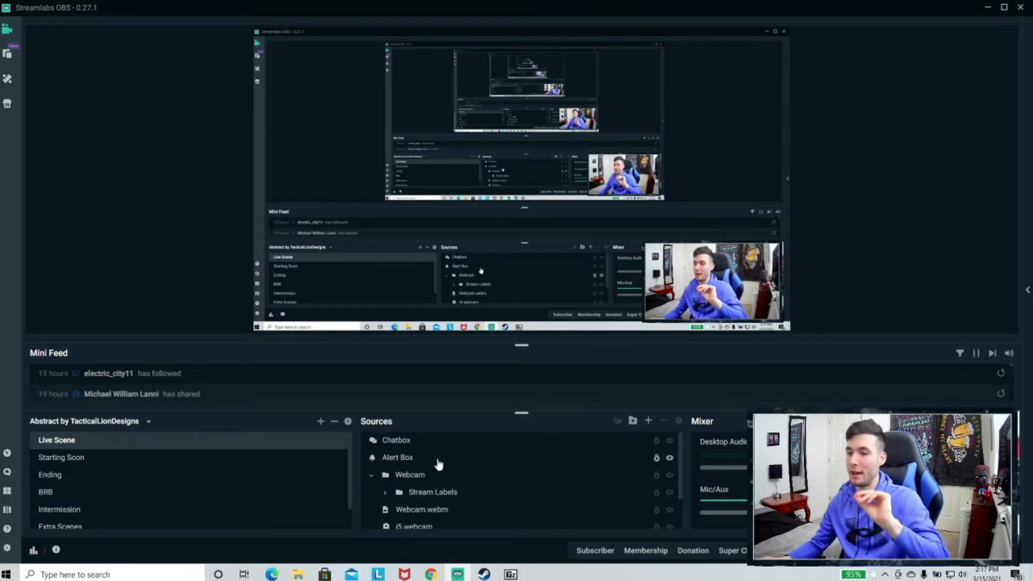
pyautogui.click(377, 479)
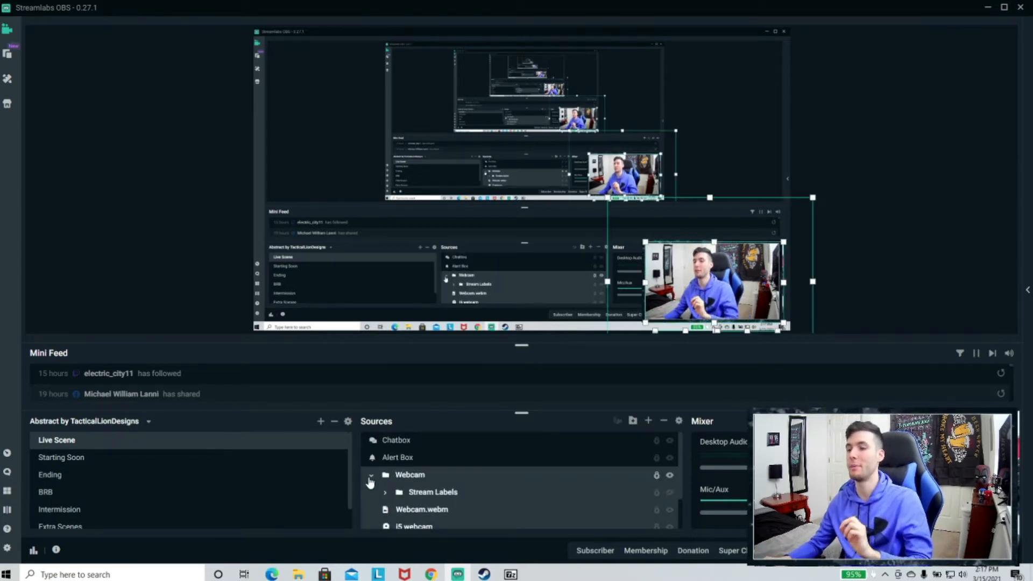
pyautogui.scroll(-2, 500, 498)
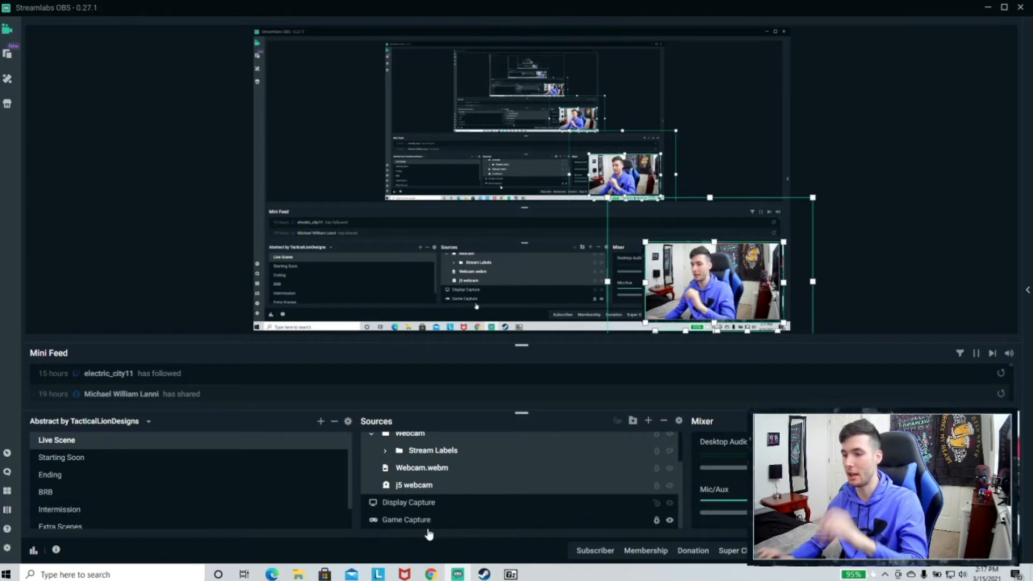
pyautogui.click(649, 421)
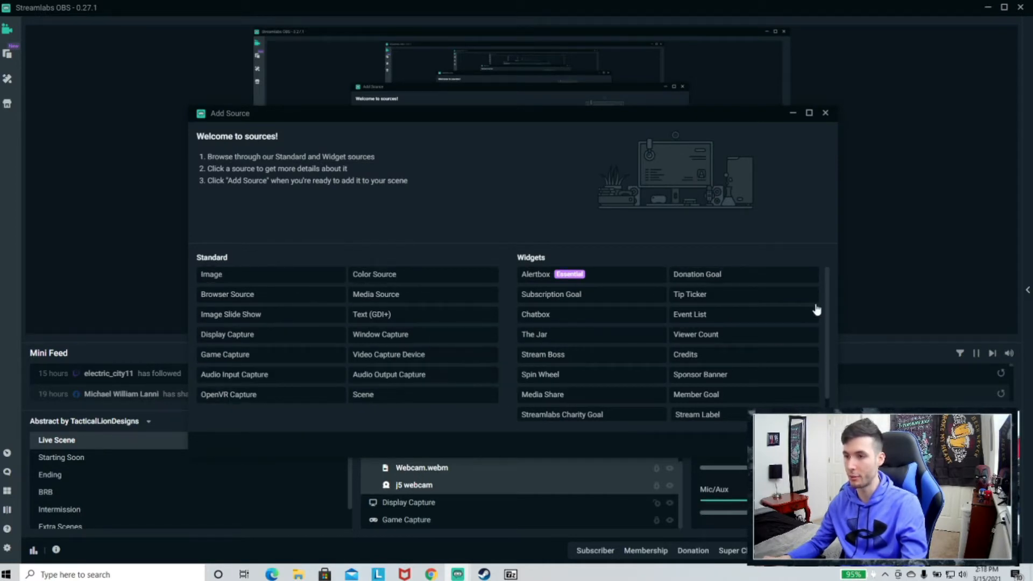
pyautogui.click(829, 112)
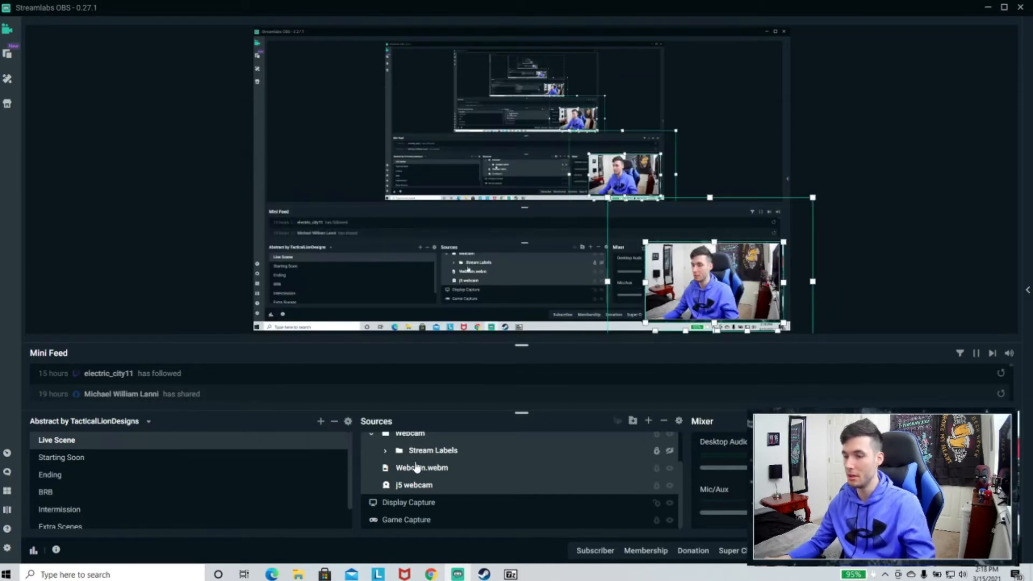
pyautogui.scroll(1, 496, 488)
pyautogui.scroll(-1, 496, 488)
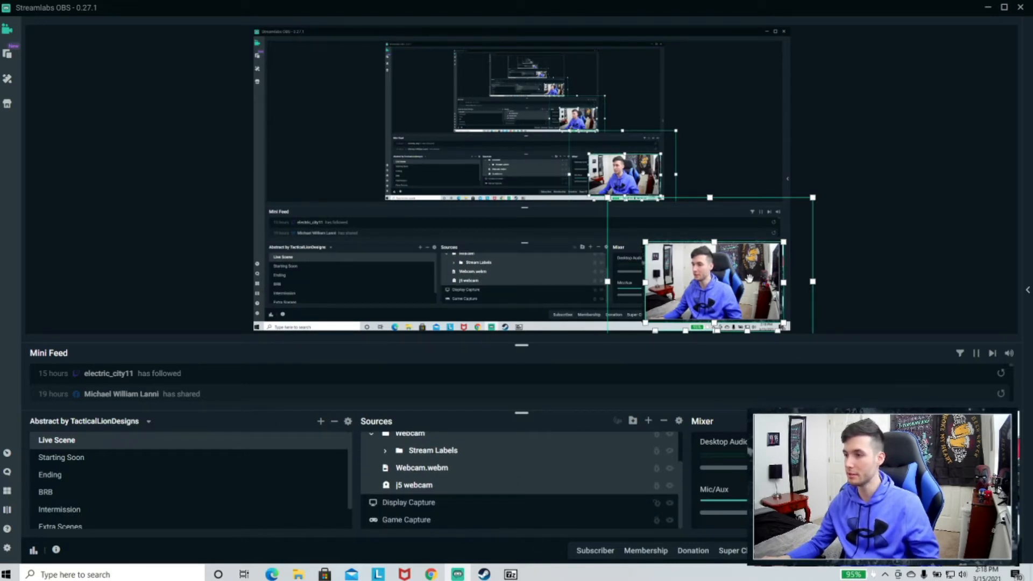
pyautogui.click(409, 501)
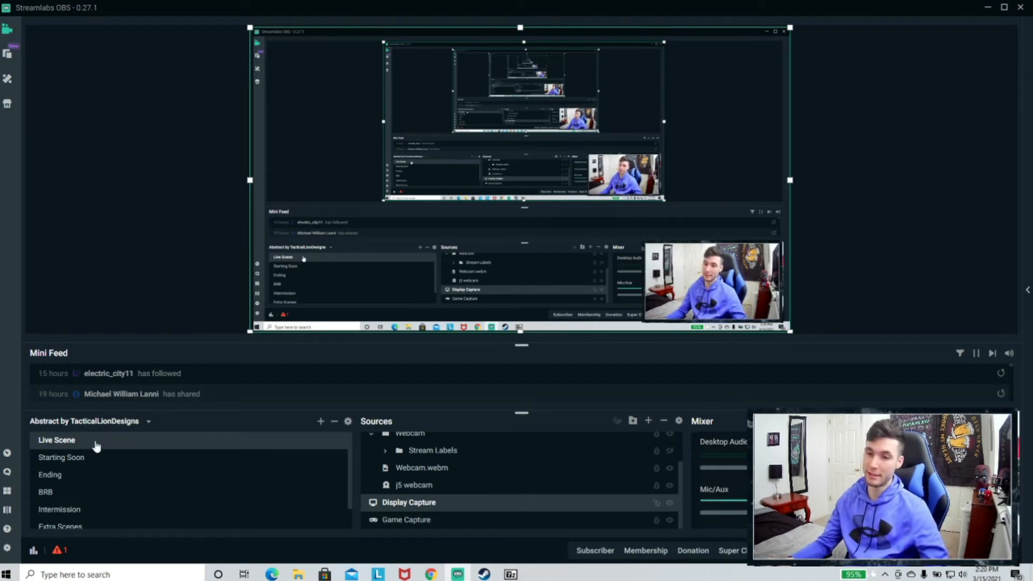
# Step: Move the Starting Soon scene above the Live Scene in the scene order
pyautogui.scroll(-1, 161, 486)
pyautogui.scroll(1, 161, 489)
pyautogui.click(69, 460)
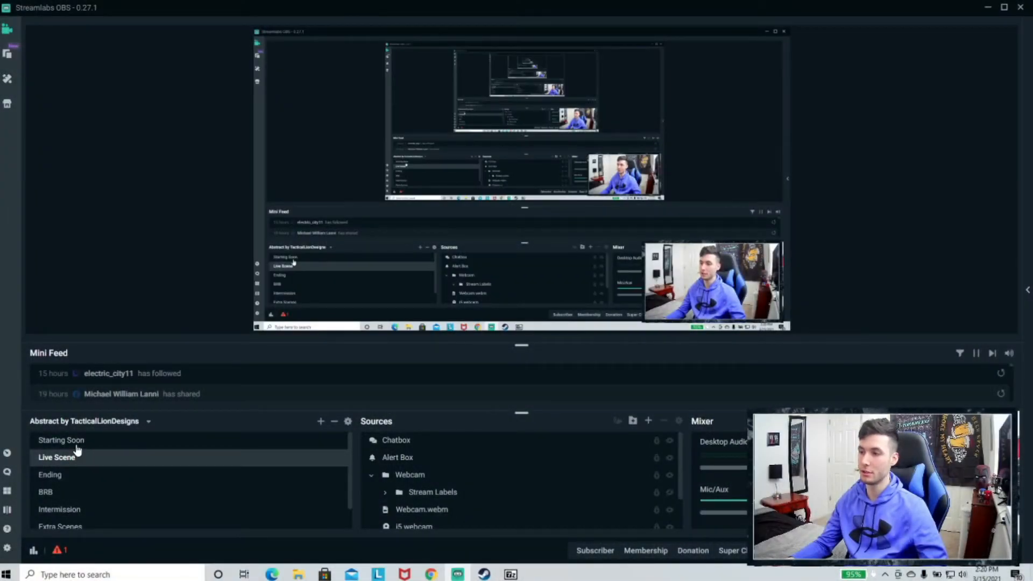
# Step: Add the existing Display Capture source to the Starting Soon scene so it fills the canvas
pyautogui.click(77, 450)
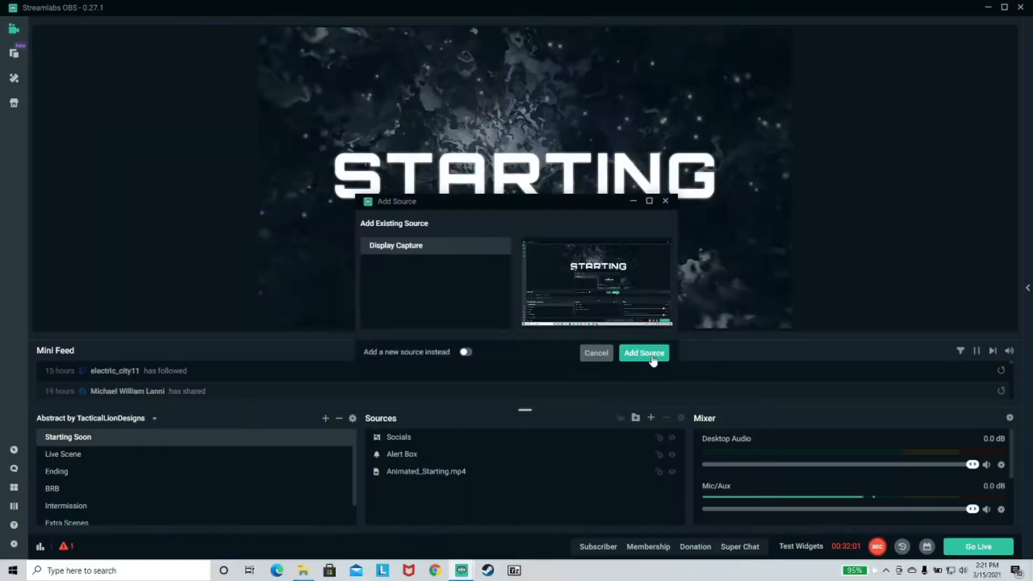
pyautogui.click(644, 353)
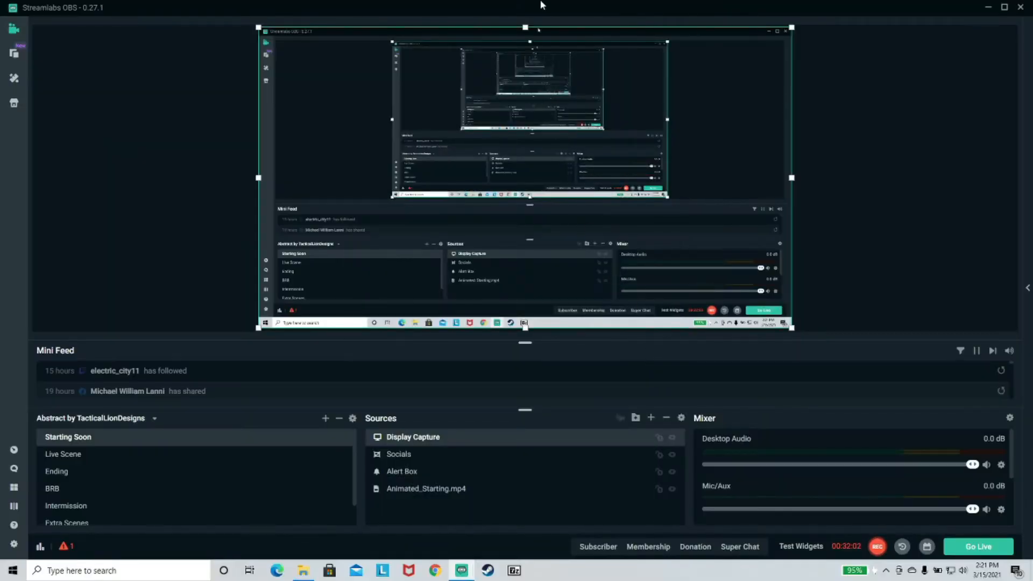
pyautogui.moveTo(543, 147); pyautogui.dragTo(552, 326)
# Step: Place the Alert Box above the Display Capture in the Starting Soon scene's layers, reposition it at the canvas's upper left and lock it
pyautogui.click(502, 473)
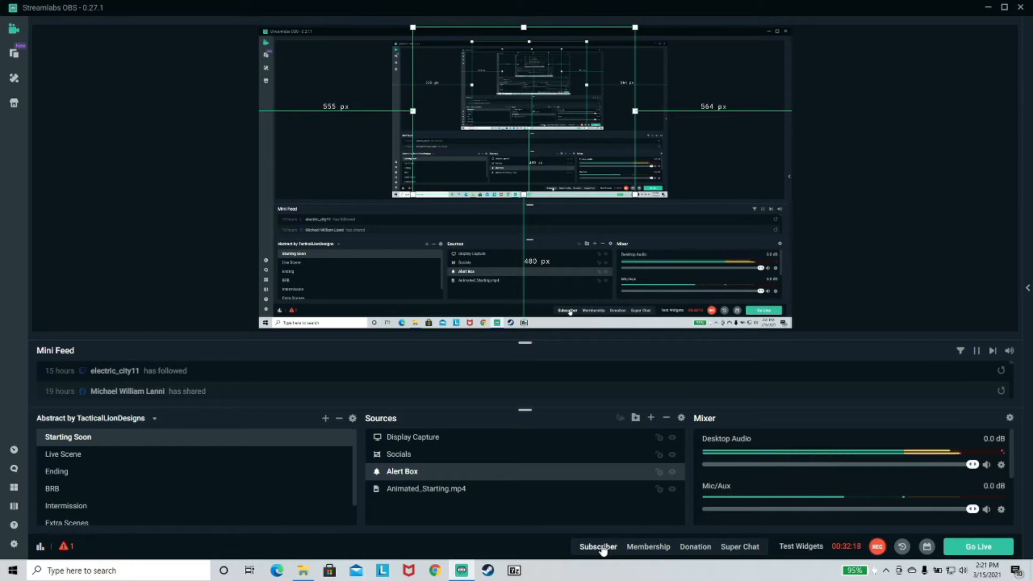
pyautogui.moveTo(409, 471); pyautogui.dragTo(439, 438)
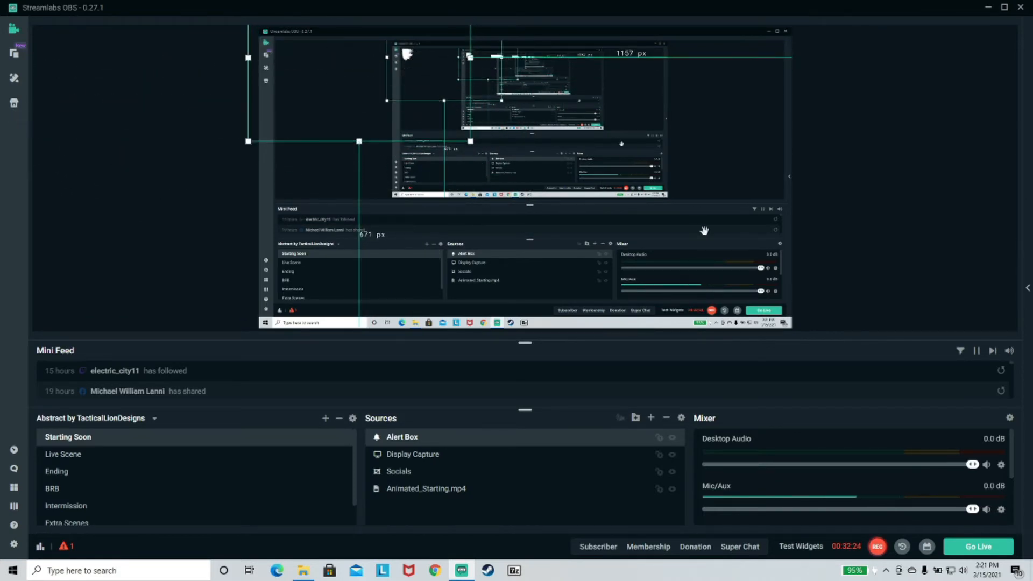
pyautogui.click(747, 171)
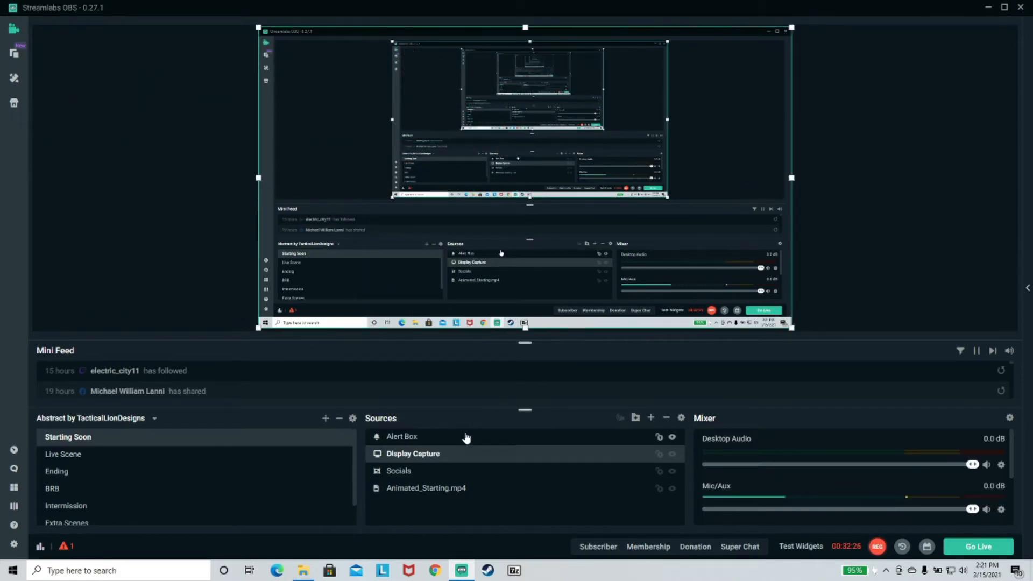
pyautogui.click(659, 441)
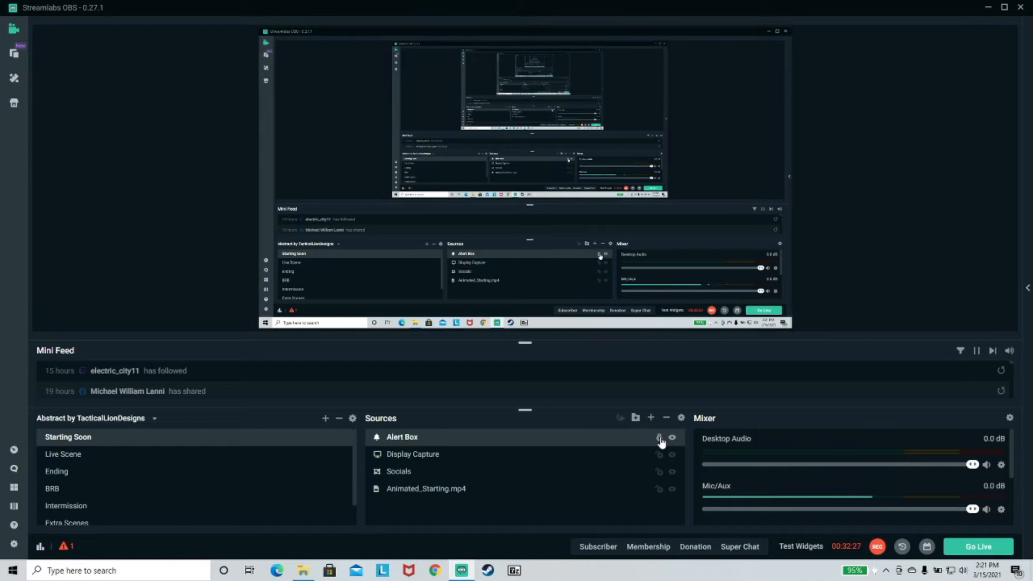
pyautogui.click(434, 459)
pyautogui.click(452, 477)
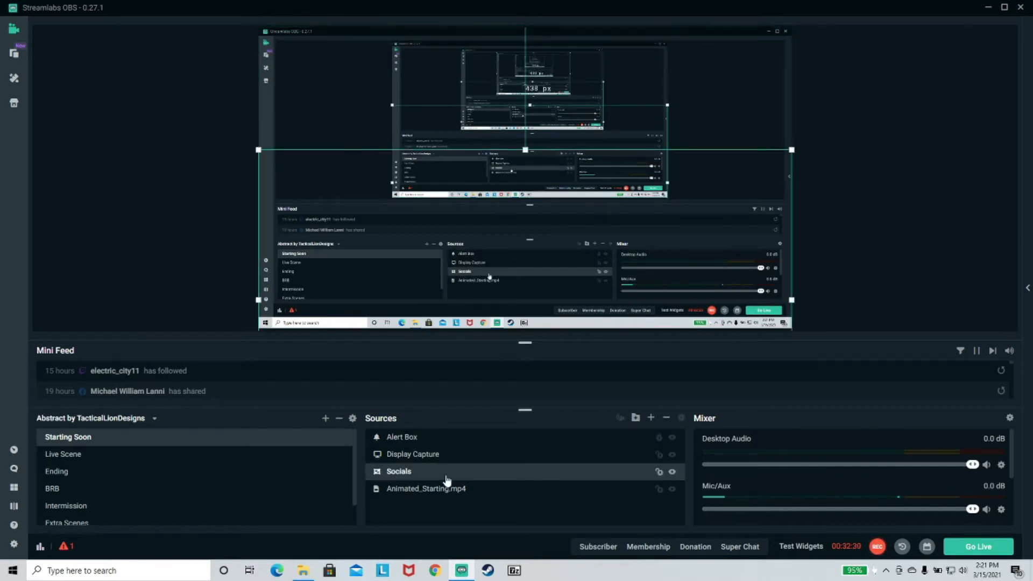
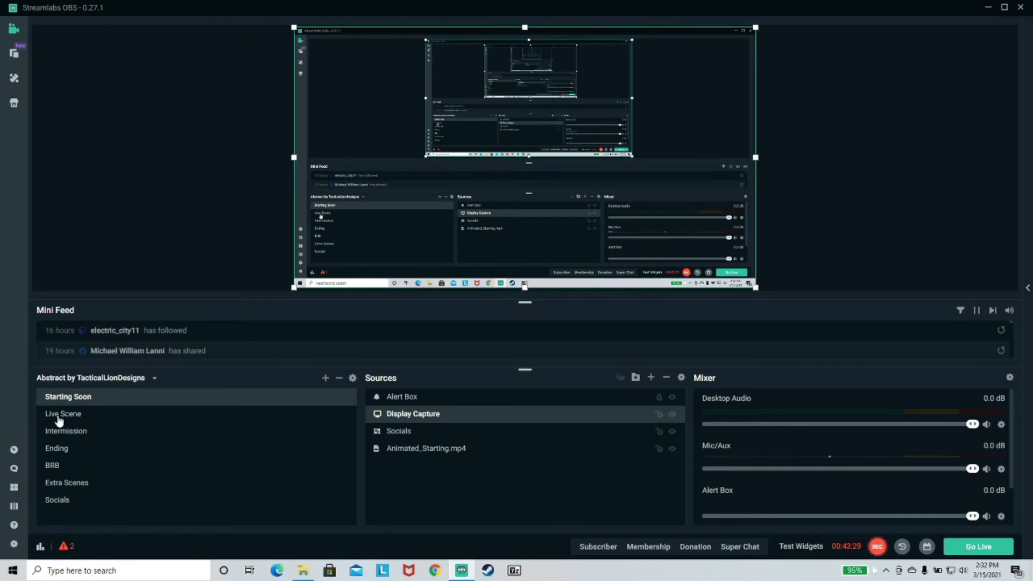
# Step: Create a new scene named "Just Chatting" and move the BRB scene above Ending in the scene order
pyautogui.click(325, 378)
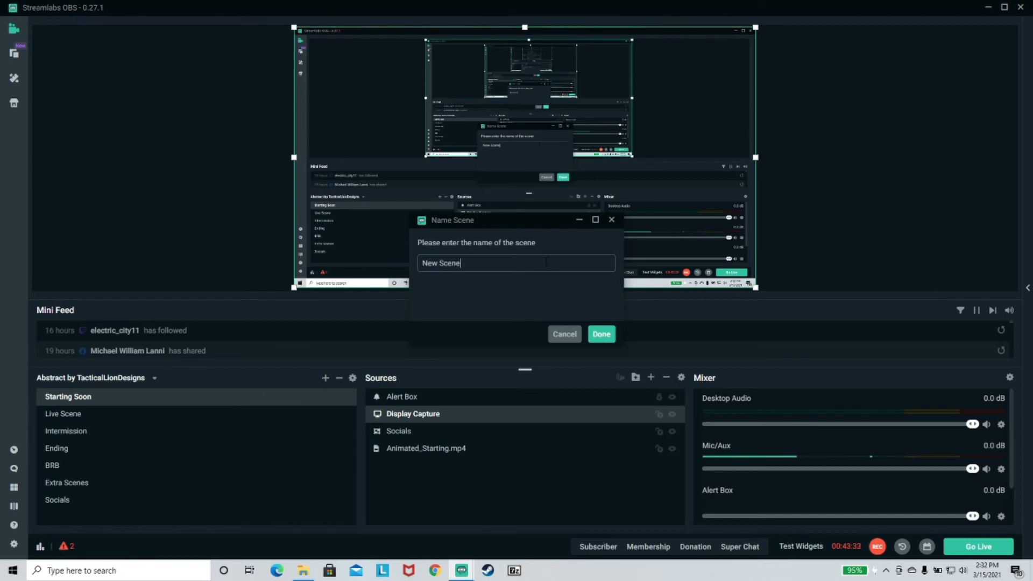
pyautogui.press('capslock')
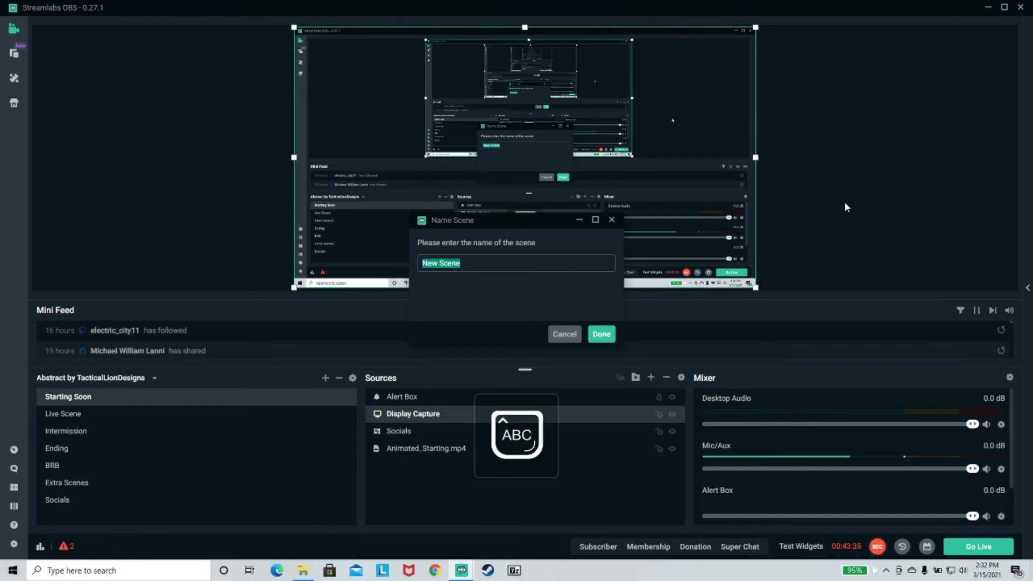
pyautogui.write('Just')
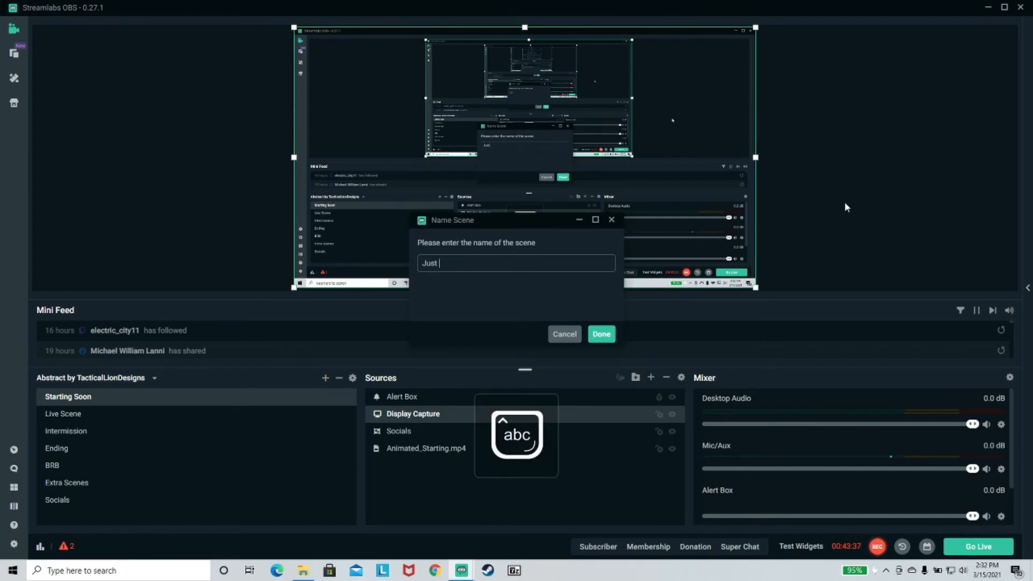
pyautogui.write(' C')
pyautogui.press('capslock')
pyautogui.write('hatting')
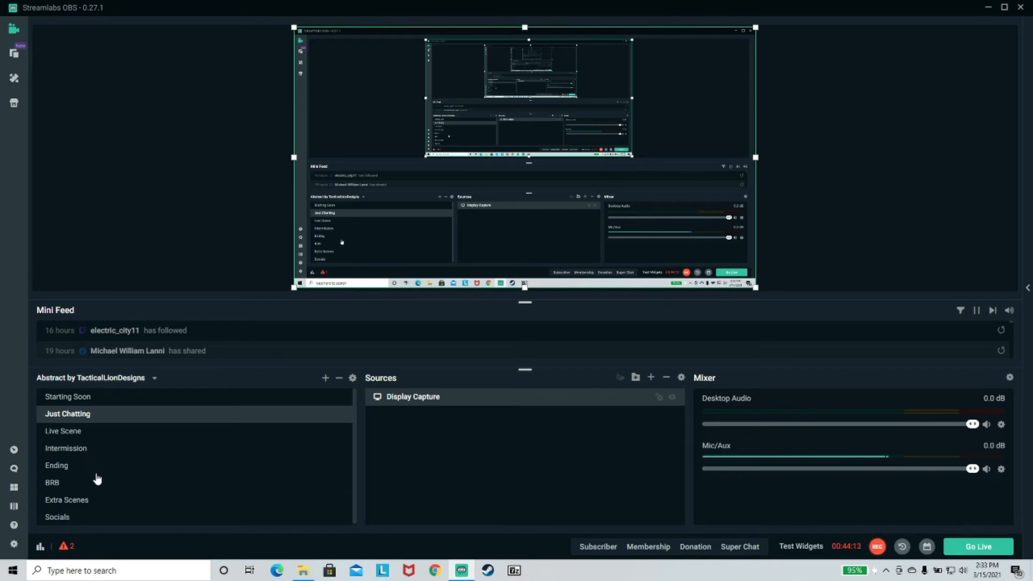
pyautogui.click(58, 485)
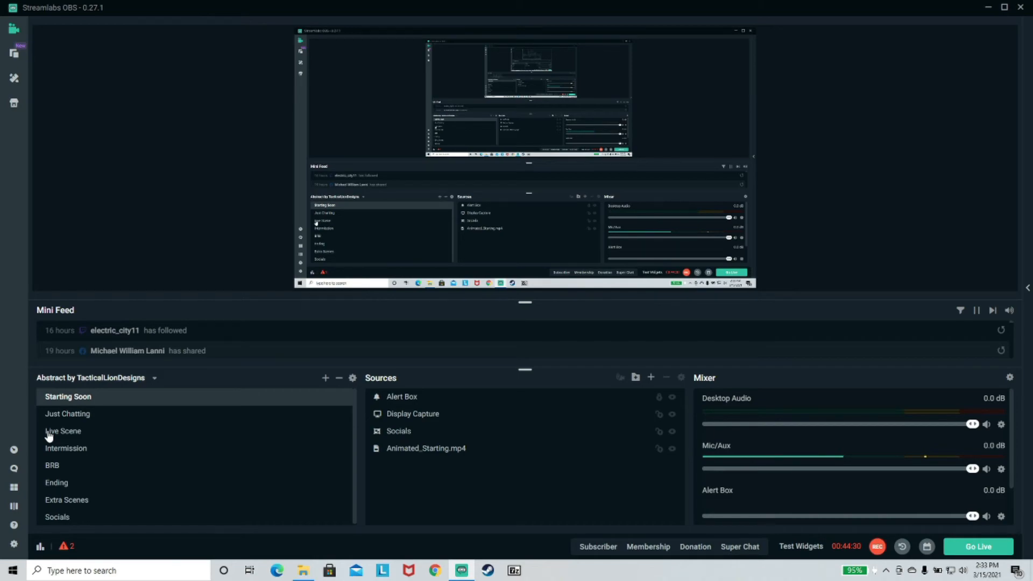
# Step: Shift the Display Capture aside in the Just Chatting scene and add the j5 webcam video capture device beneath it
pyautogui.click(84, 412)
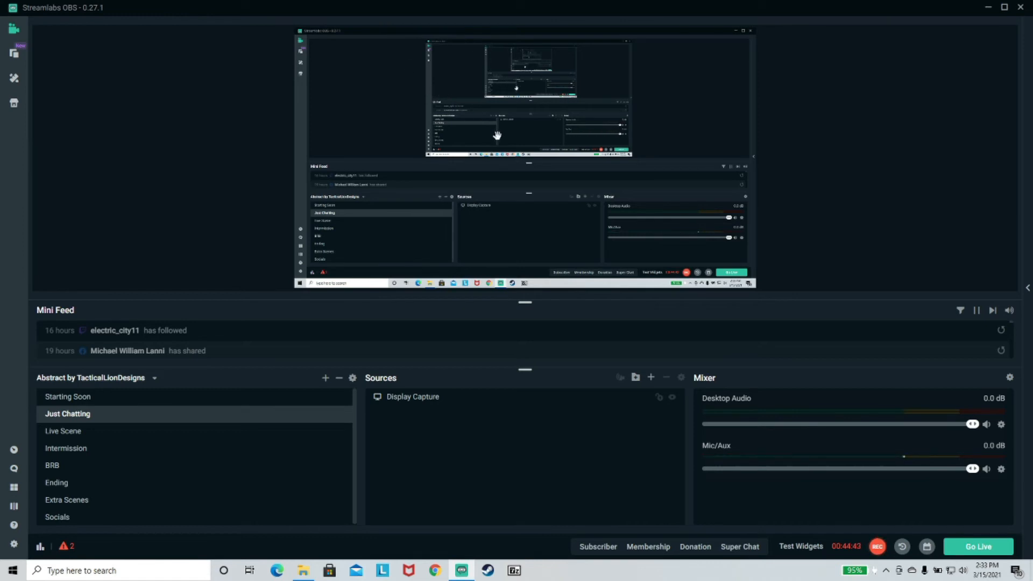
pyautogui.click(627, 168)
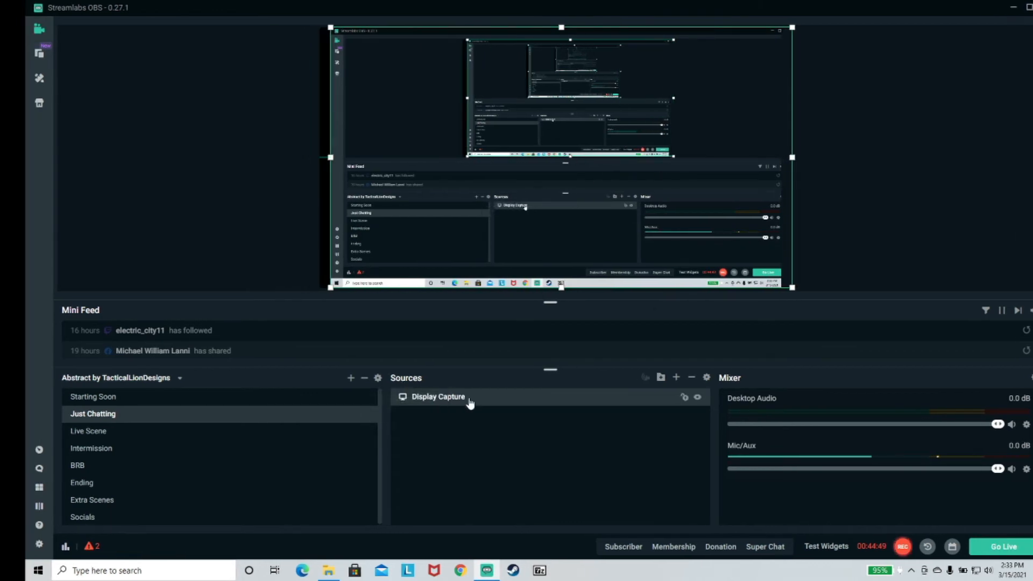
pyautogui.click(676, 378)
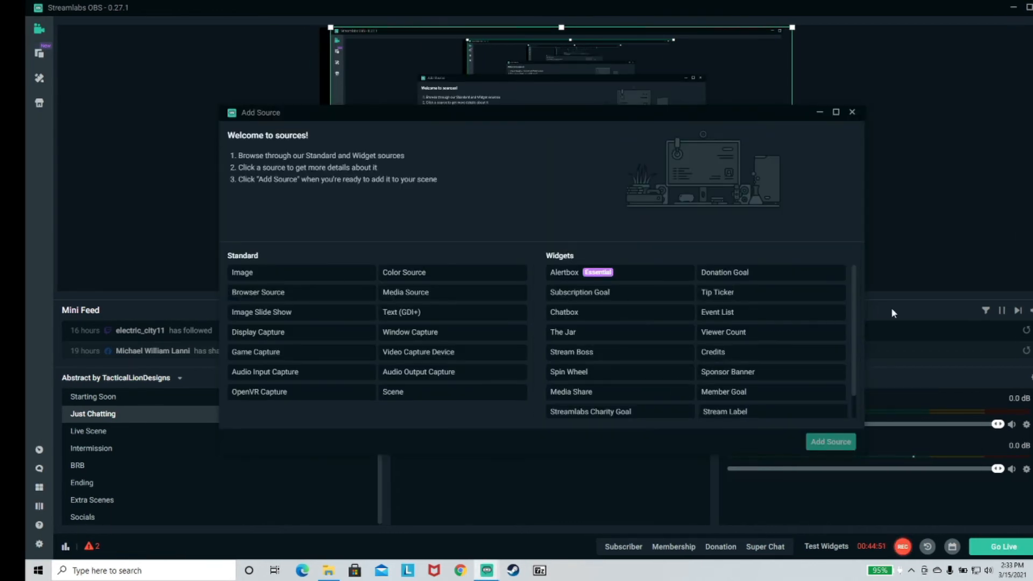
pyautogui.click(504, 351)
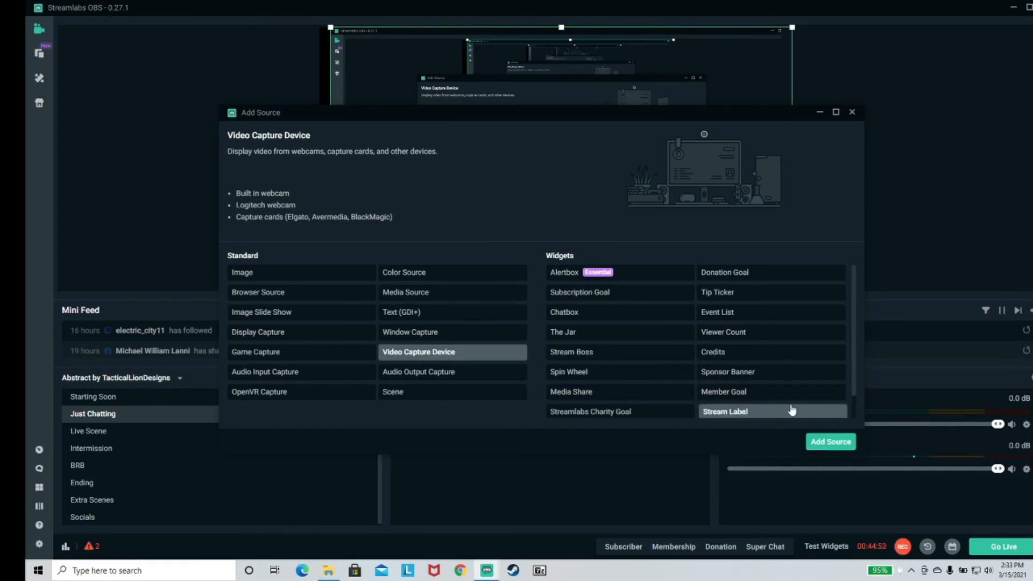
pyautogui.click(818, 440)
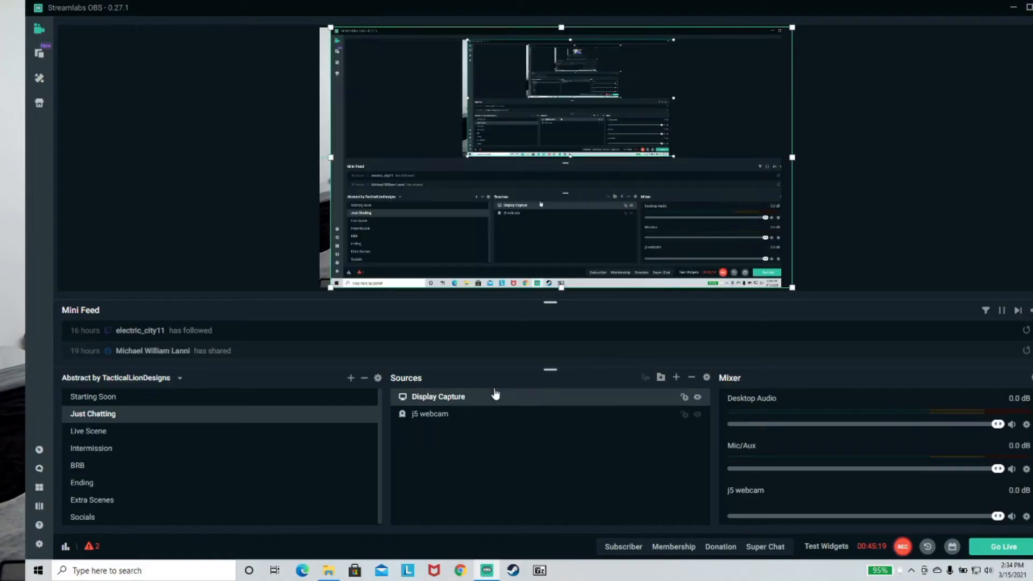
# Step: Add the existing Alert Box to the Just Chatting scene and position it at the upper-left corner of the canvas
pyautogui.click(677, 377)
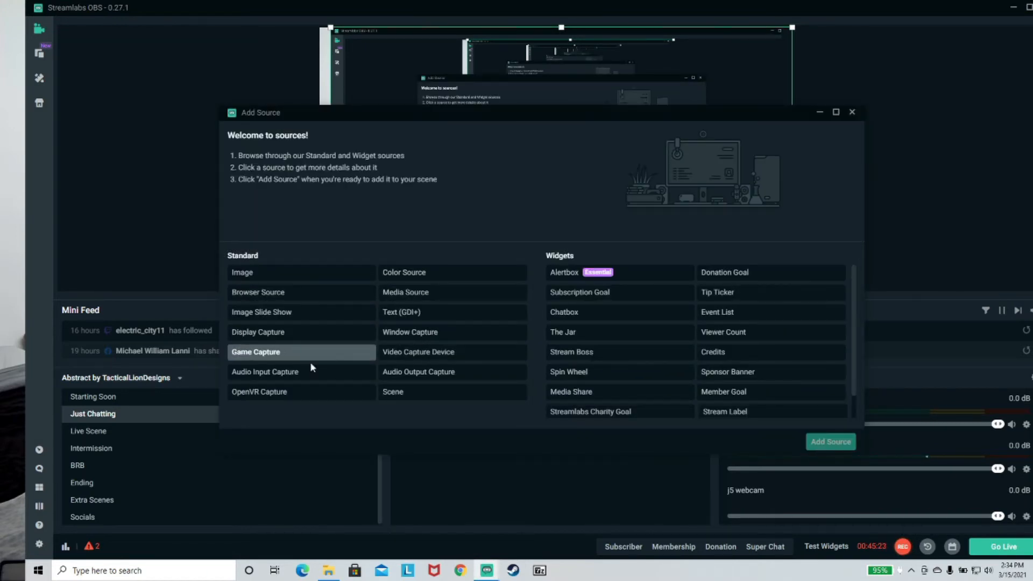
pyautogui.click(572, 274)
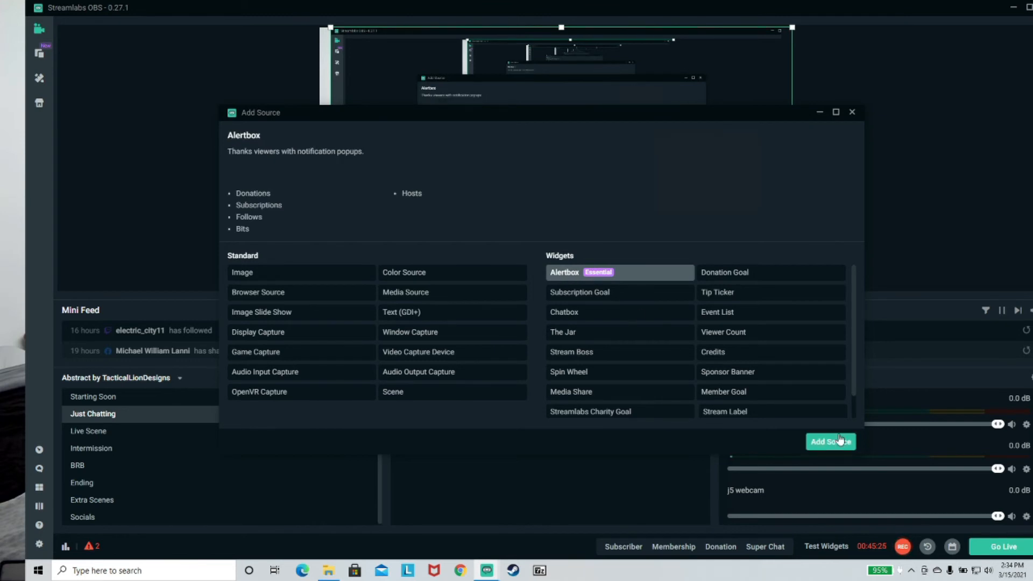
pyautogui.click(831, 442)
pyautogui.click(662, 354)
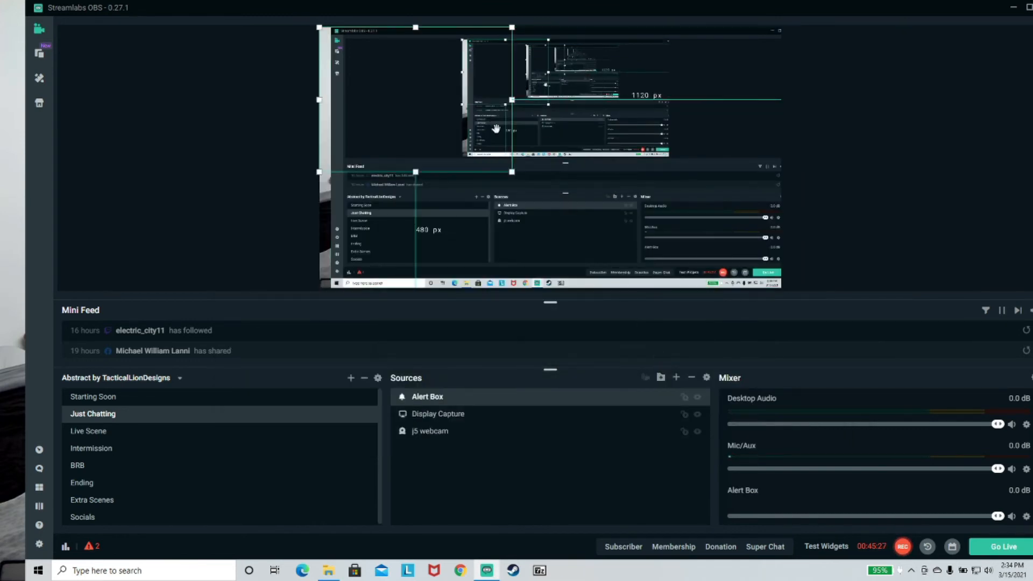
pyautogui.moveTo(437, 144); pyautogui.dragTo(435, 121)
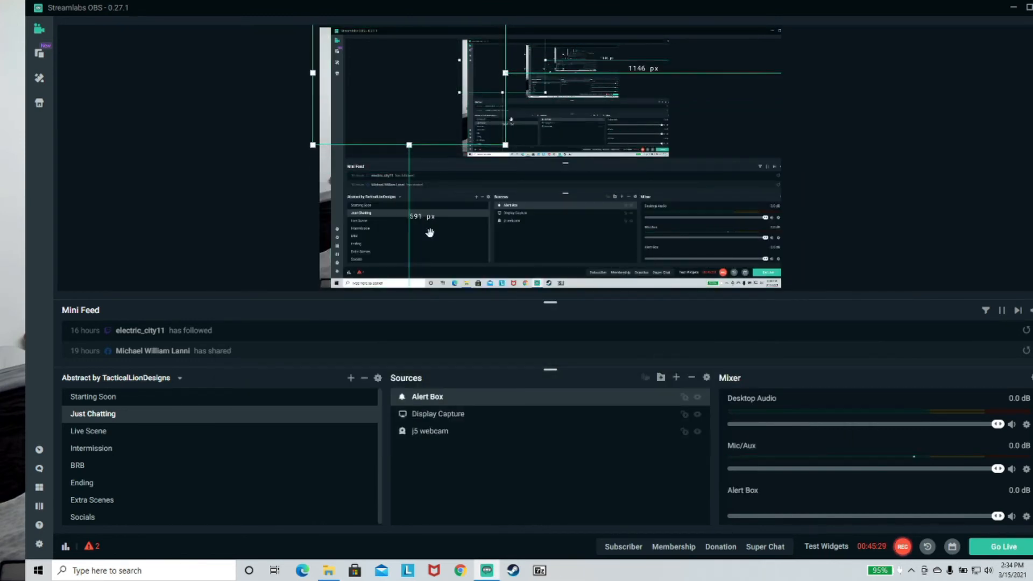
# Step: Add the existing Chatbox to the Just Chatting scene, enlarge it and align it with the canvas's right edge
pyautogui.click(676, 378)
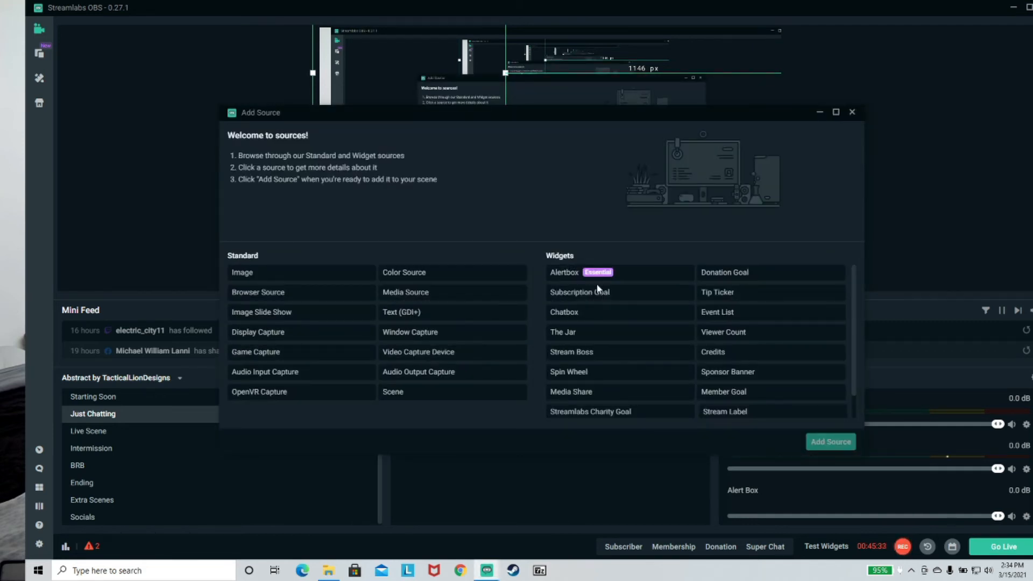
pyautogui.click(609, 314)
pyautogui.click(829, 440)
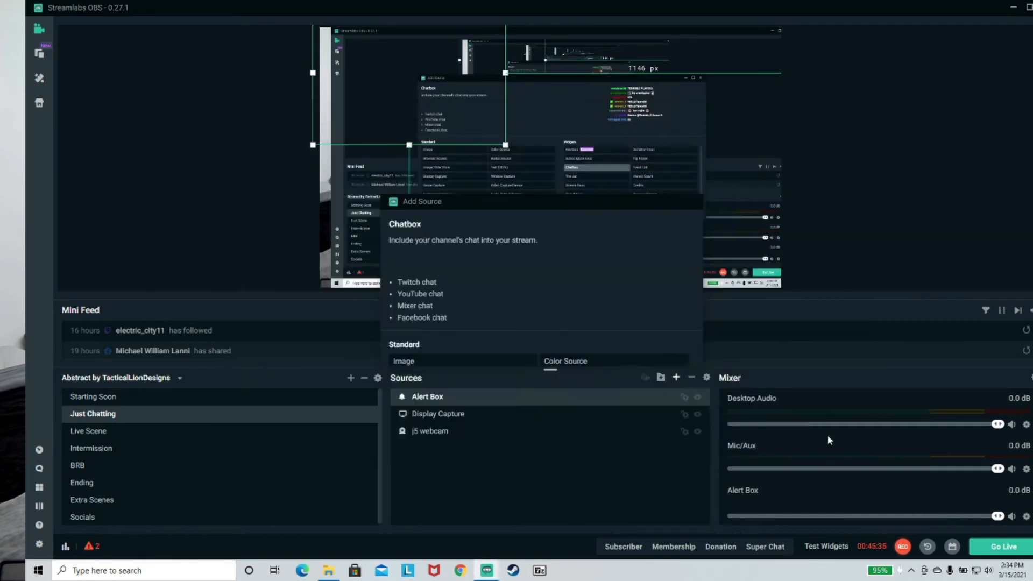
pyautogui.click(669, 352)
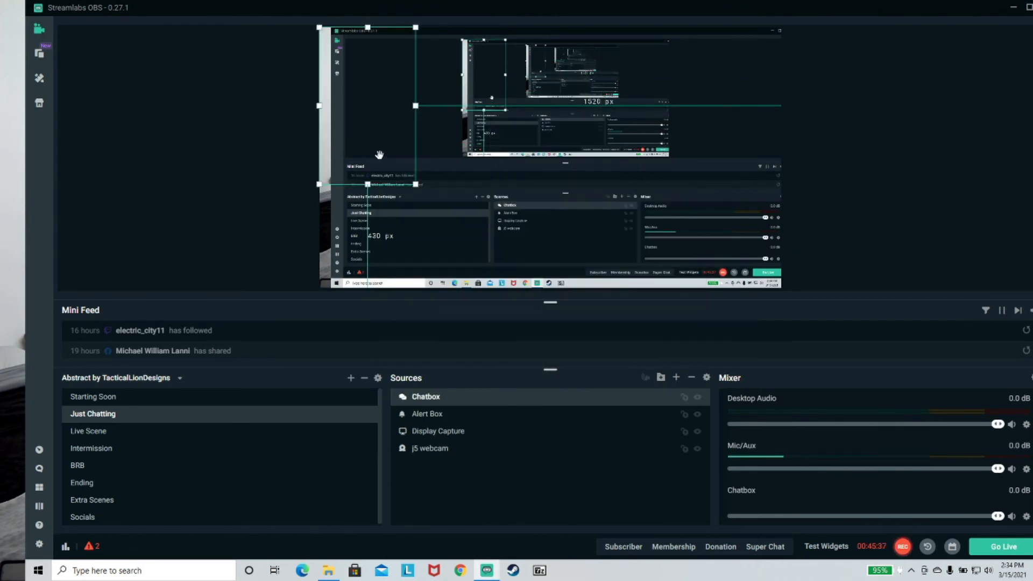
pyautogui.moveTo(380, 155); pyautogui.dragTo(698, 184)
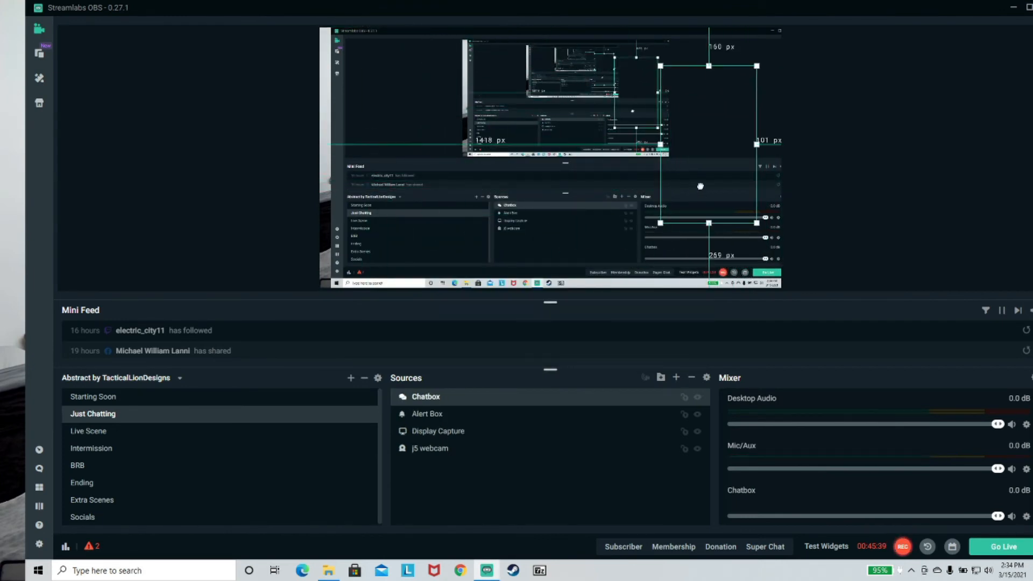
pyautogui.moveTo(757, 222); pyautogui.dragTo(790, 276)
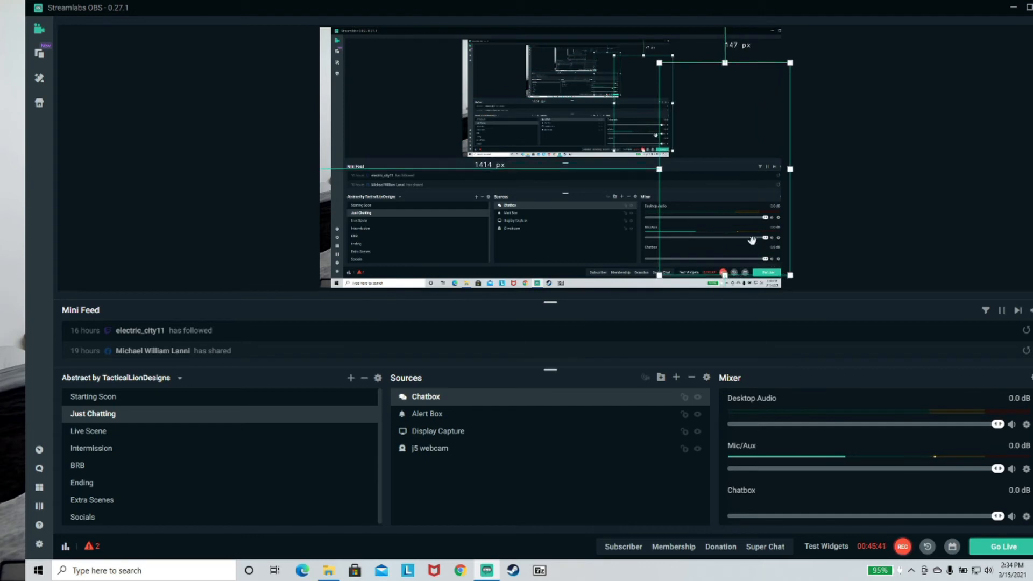
pyautogui.moveTo(752, 241); pyautogui.dragTo(736, 242)
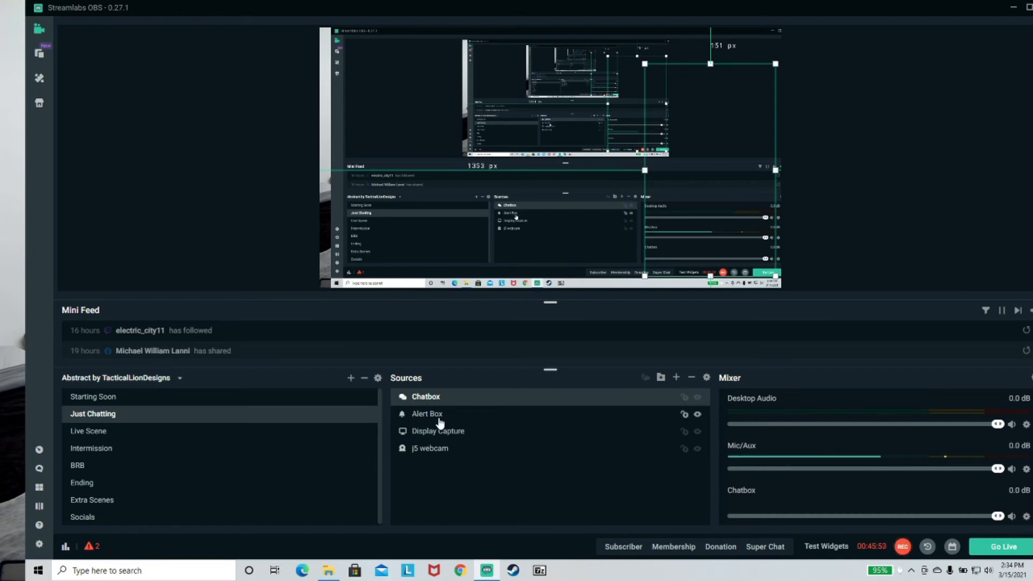
# Step: Lock the Chatbox and Alert Box in the Just Chatting scene and hide the Display Capture
pyautogui.click(673, 415)
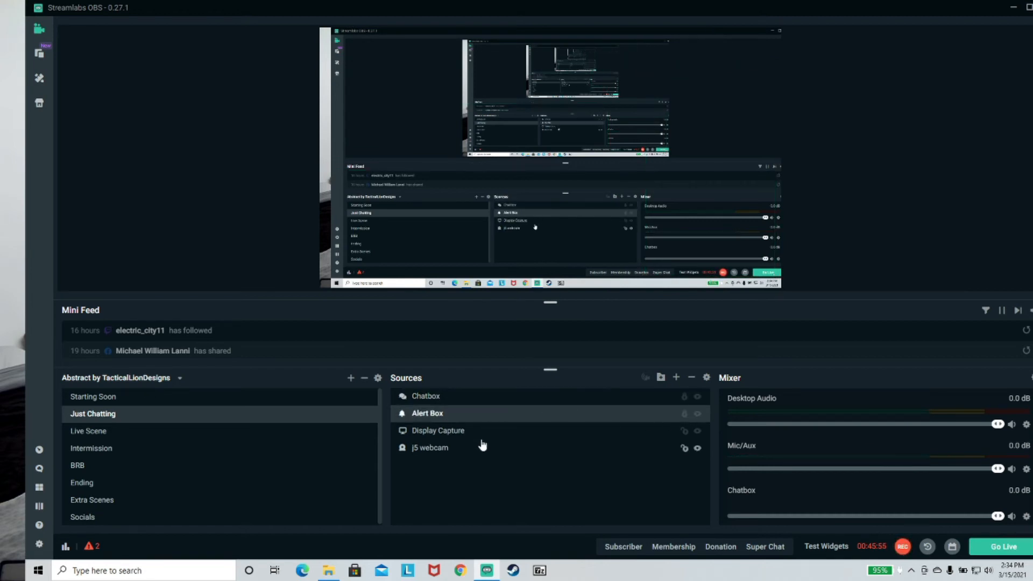
pyautogui.click(457, 456)
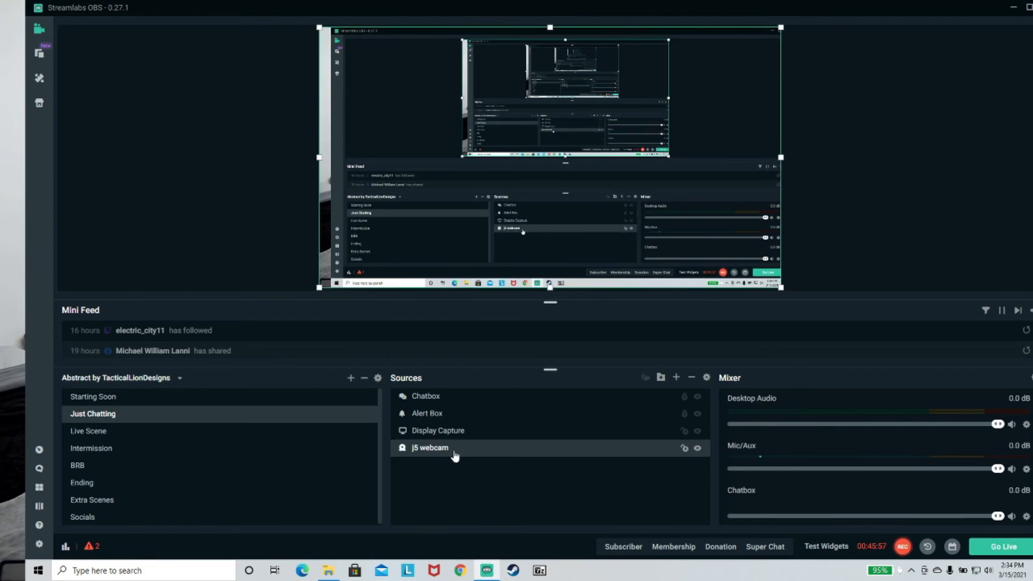
pyautogui.click(698, 432)
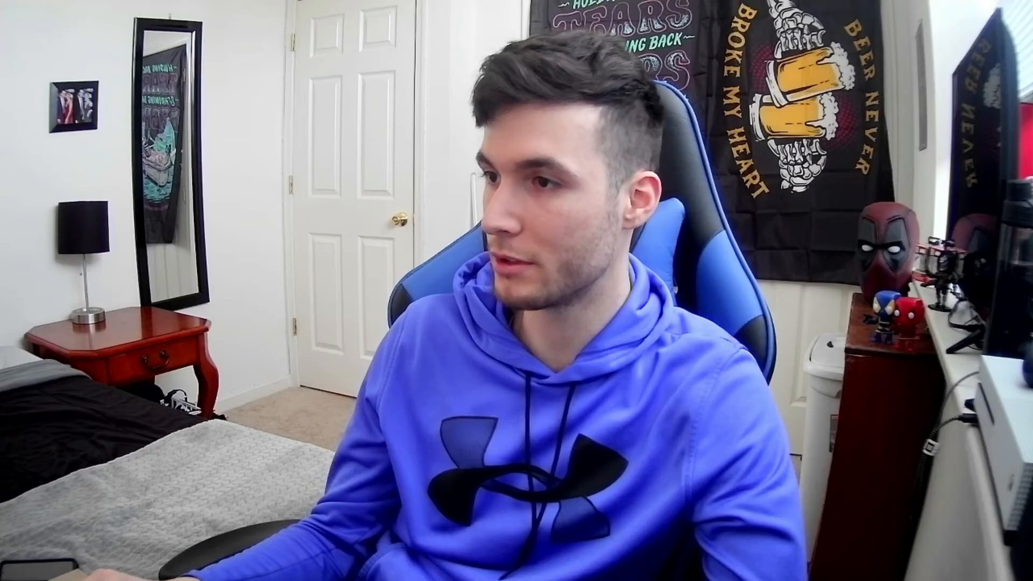